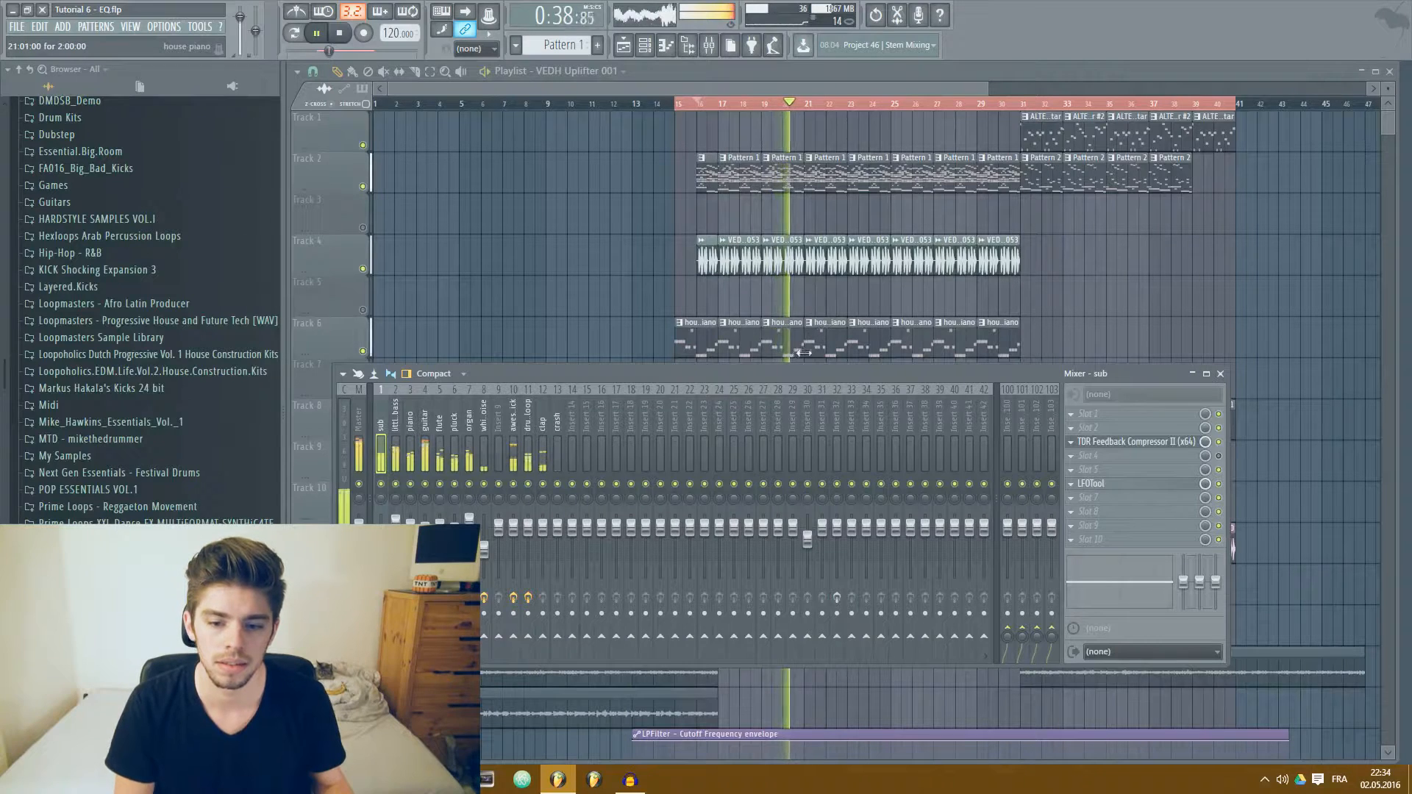
Solo the guitar channel in the mixer and load Sonalksis SV-517Mk2 Stereo EQ into its effect slot 5
{"action": "key", "text": "space"}
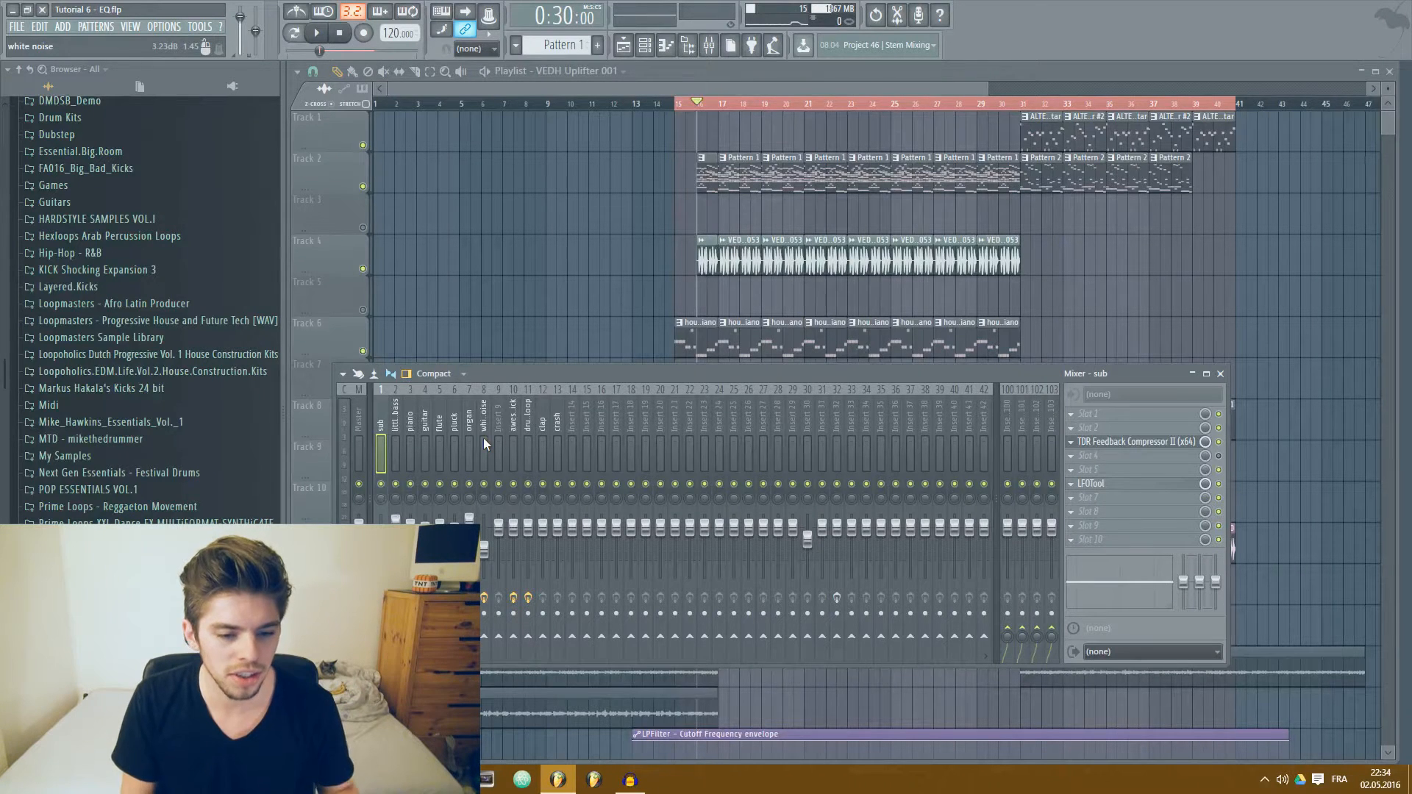
{"action": "left_click", "coordinate": [423, 445]}
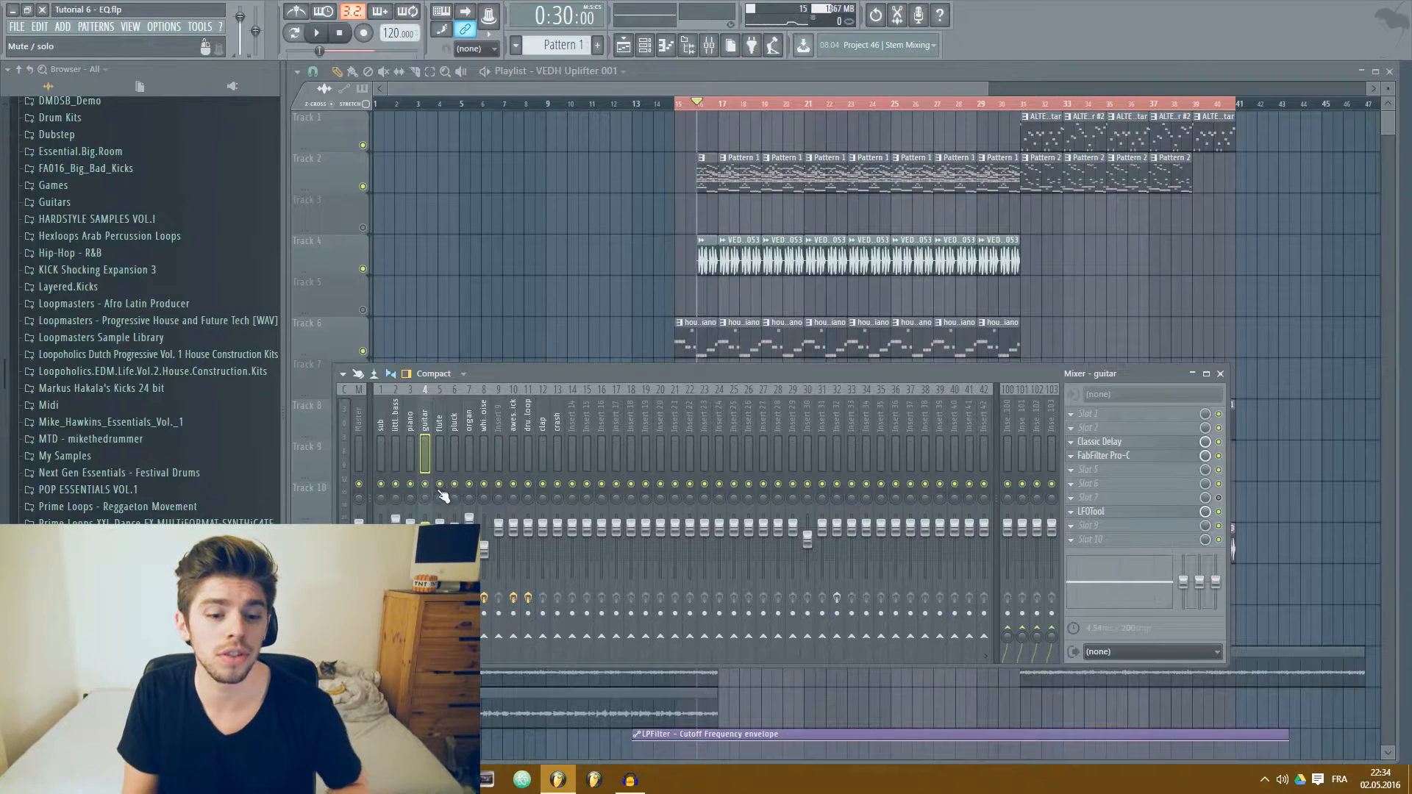
{"action": "key", "text": "space"}
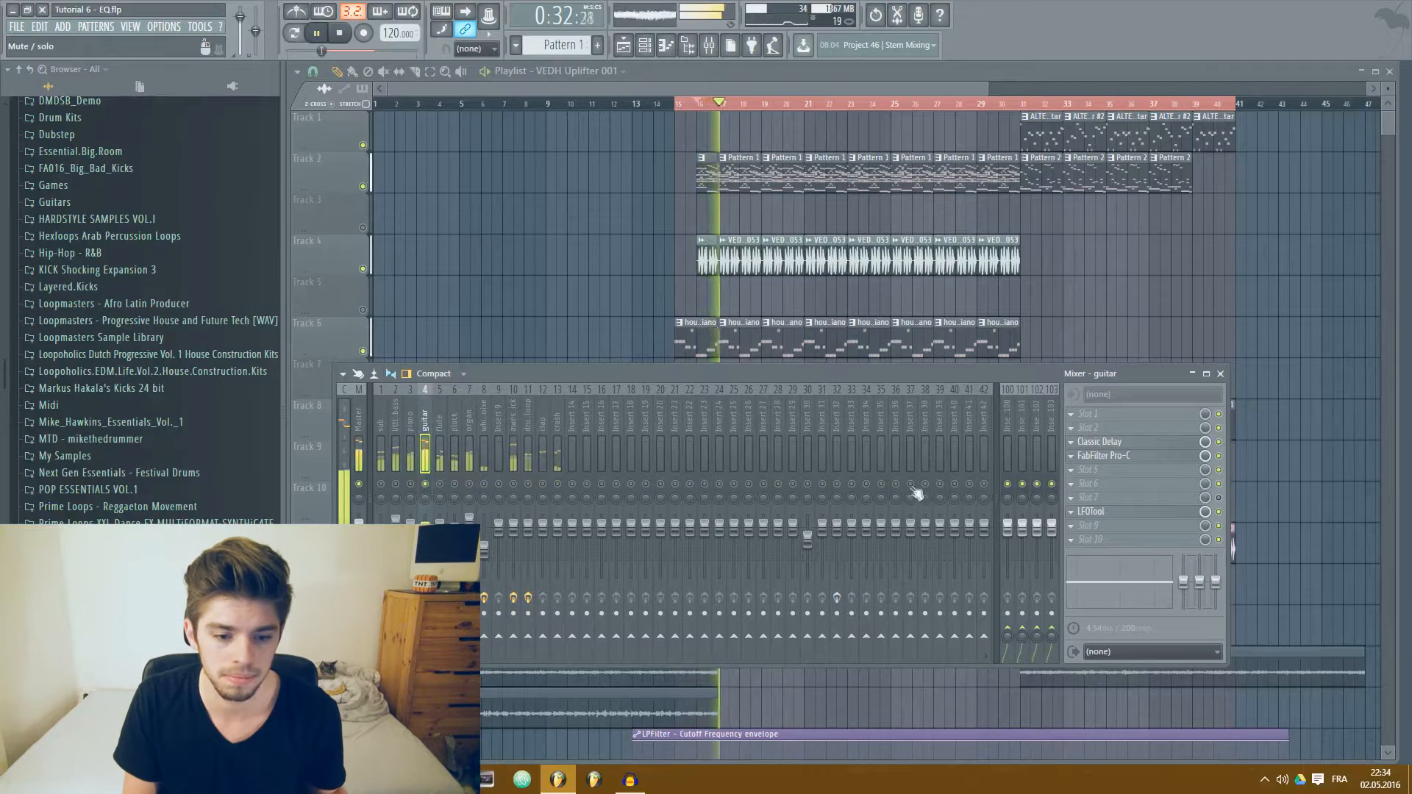
{"action": "key", "text": "space"}
{"action": "left_click", "coordinate": [1073, 474]}
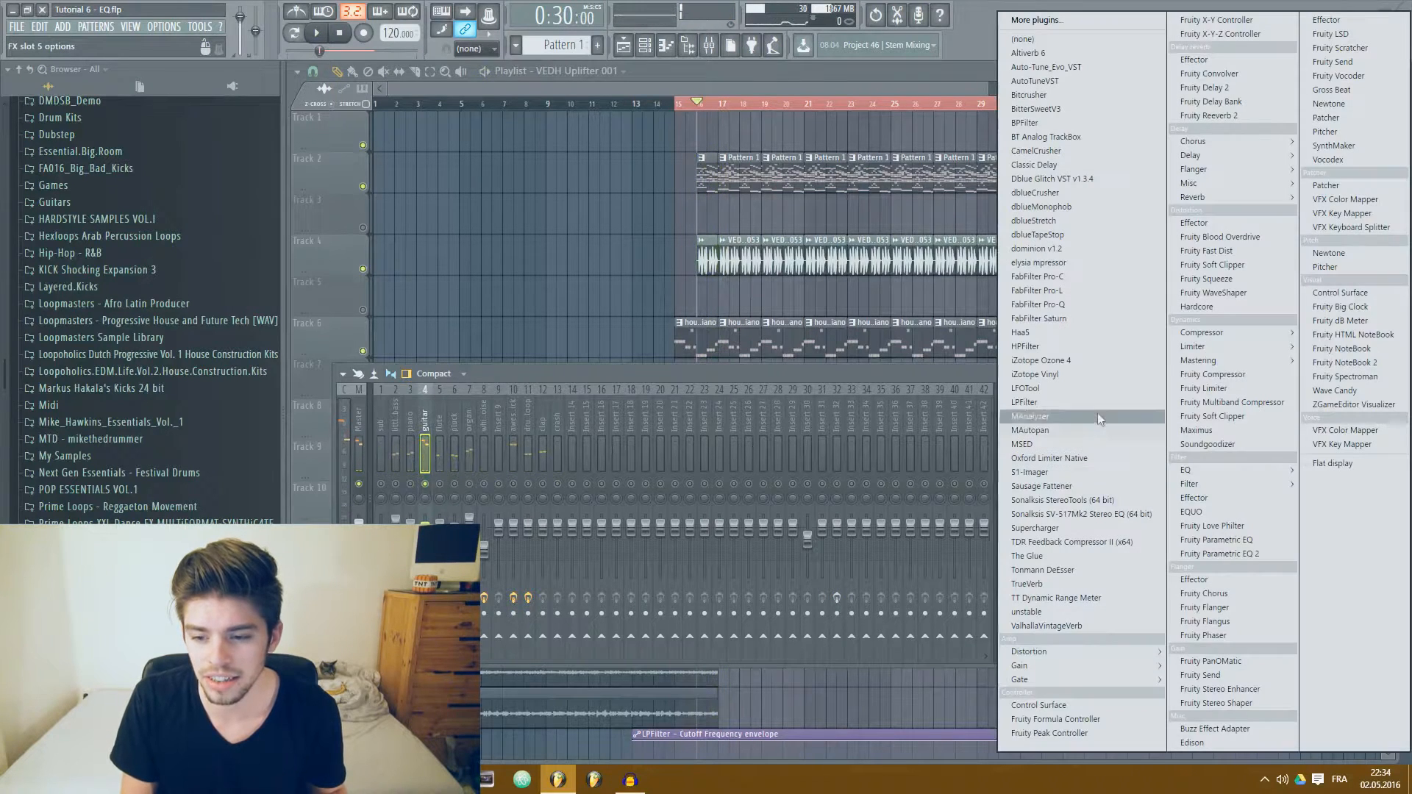
{"action": "left_click", "coordinate": [1084, 515]}
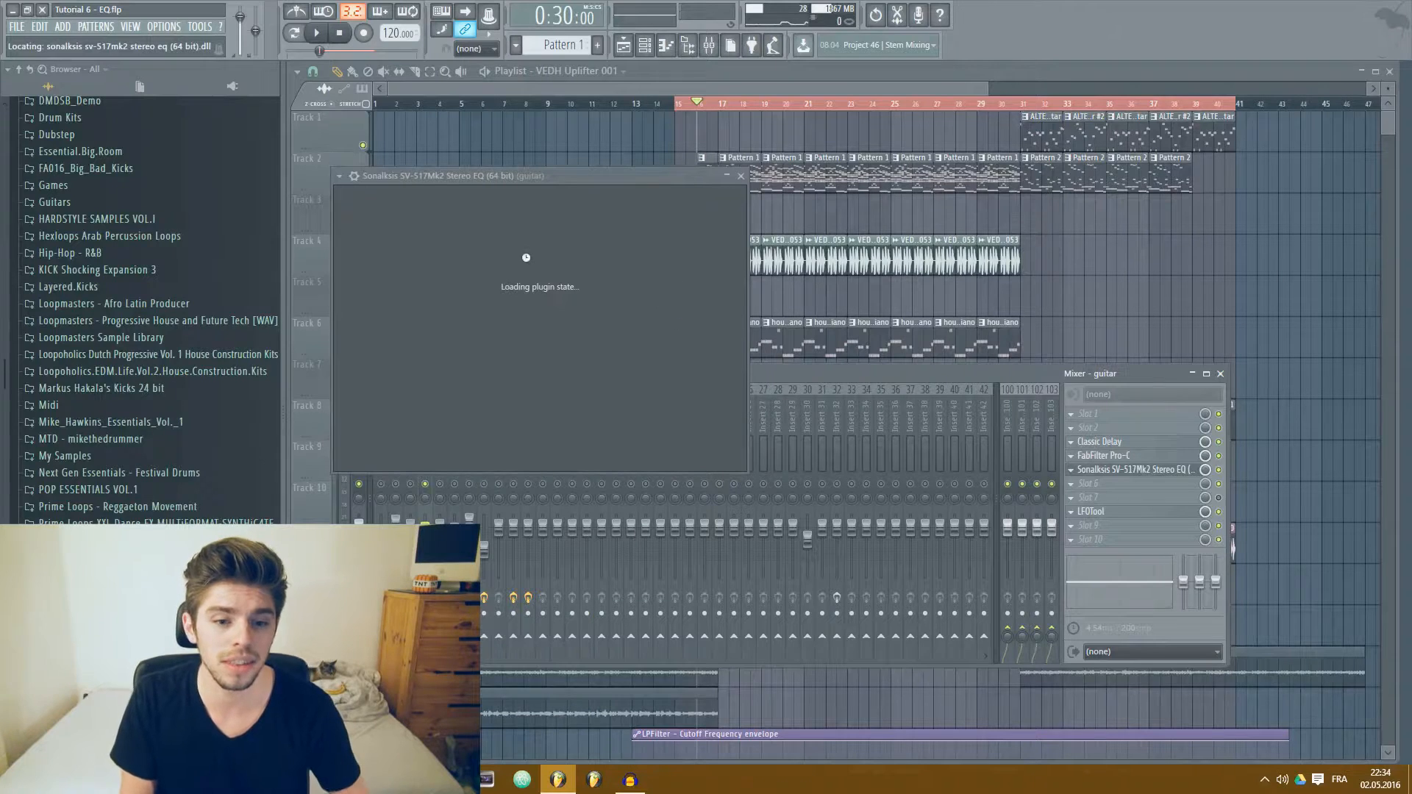
Raise the low-cut frequency of the guitar's EQ to 603 Hz while listening to the soloed channel
{"action": "left_click_drag", "start_coordinate": [394, 205], "coordinate": [394, 176]}
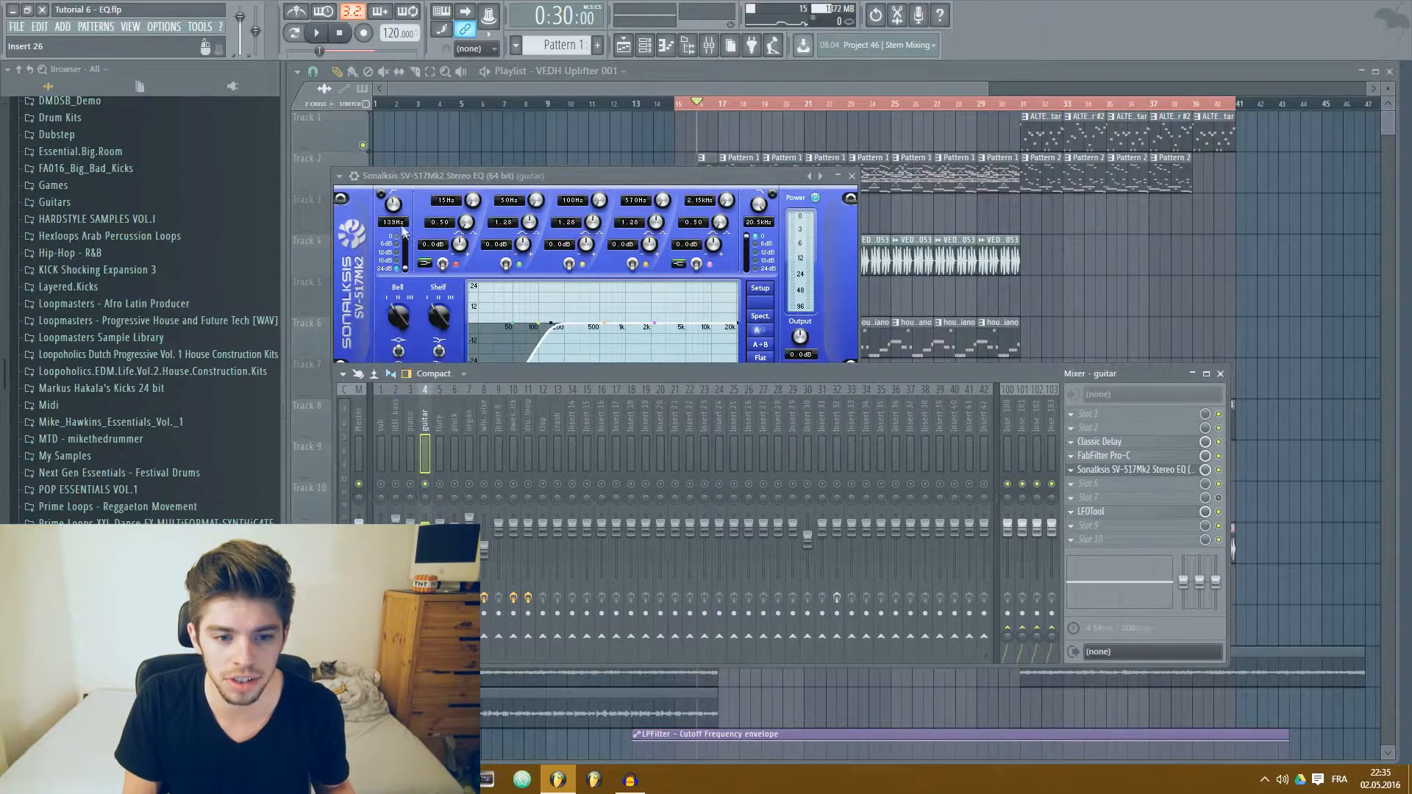
{"action": "key", "text": "space"}
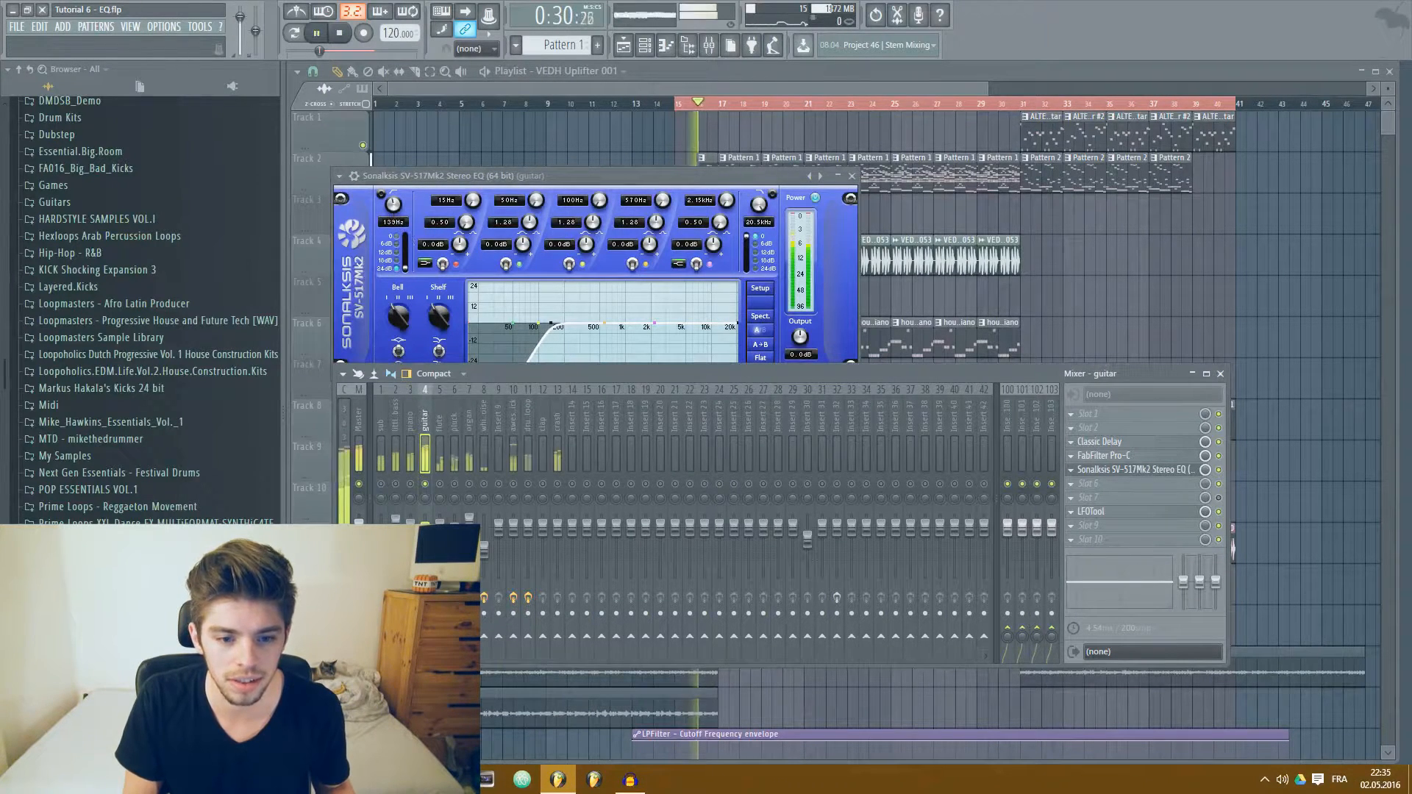
{"action": "mouse_move", "coordinate": [394, 204]}
{"action": "left_mouse_down"}
{"action": "mouse_move", "coordinate": [394, 236]}
{"action": "mouse_move", "coordinate": [394, 197]}
{"action": "left_mouse_up"}
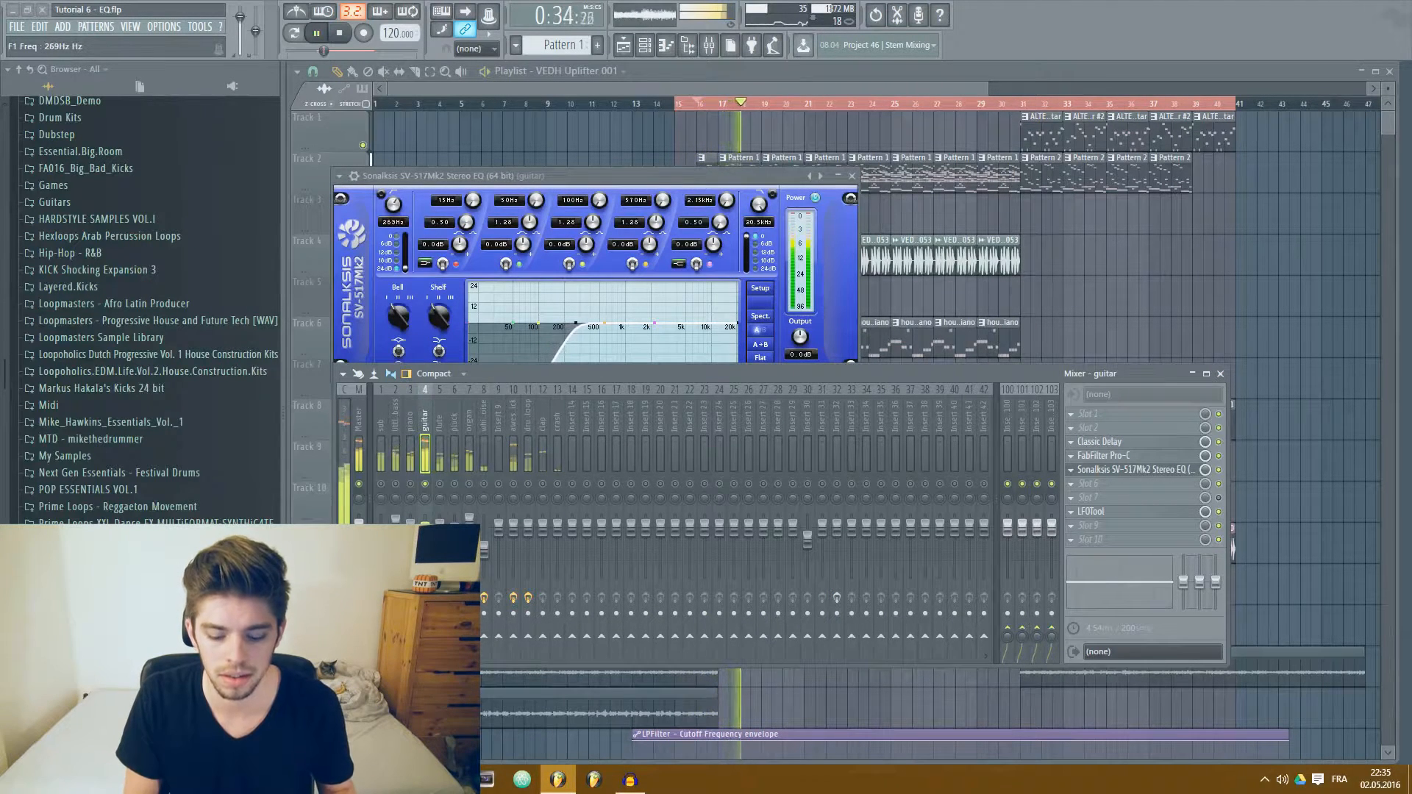
{"action": "left_click_drag", "start_coordinate": [393, 198], "coordinate": [394, 188]}
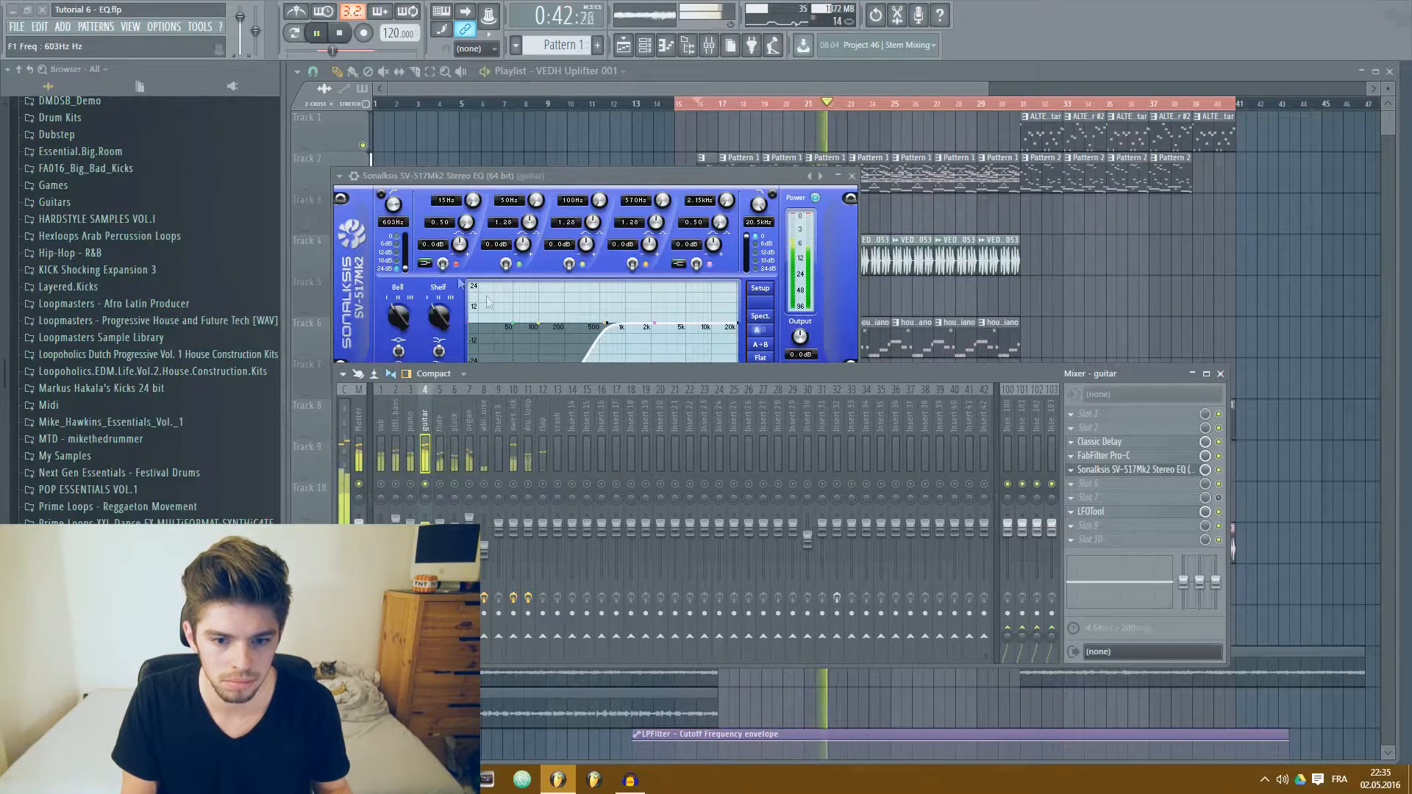
{"action": "key", "text": "space"}
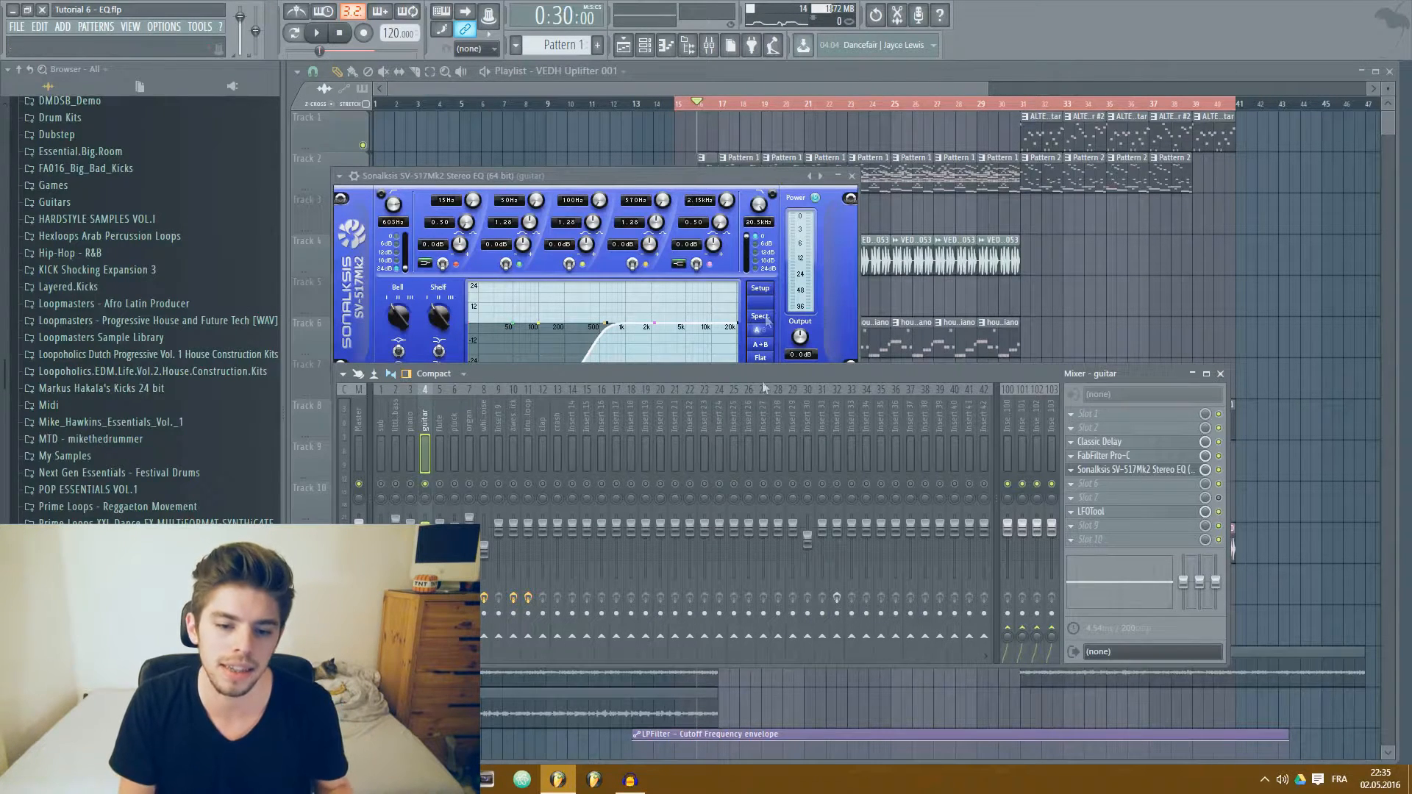
Audition the guitar's low cut at lower frequencies around 221 Hz and return it to 603 Hz
{"action": "key", "text": "space"}
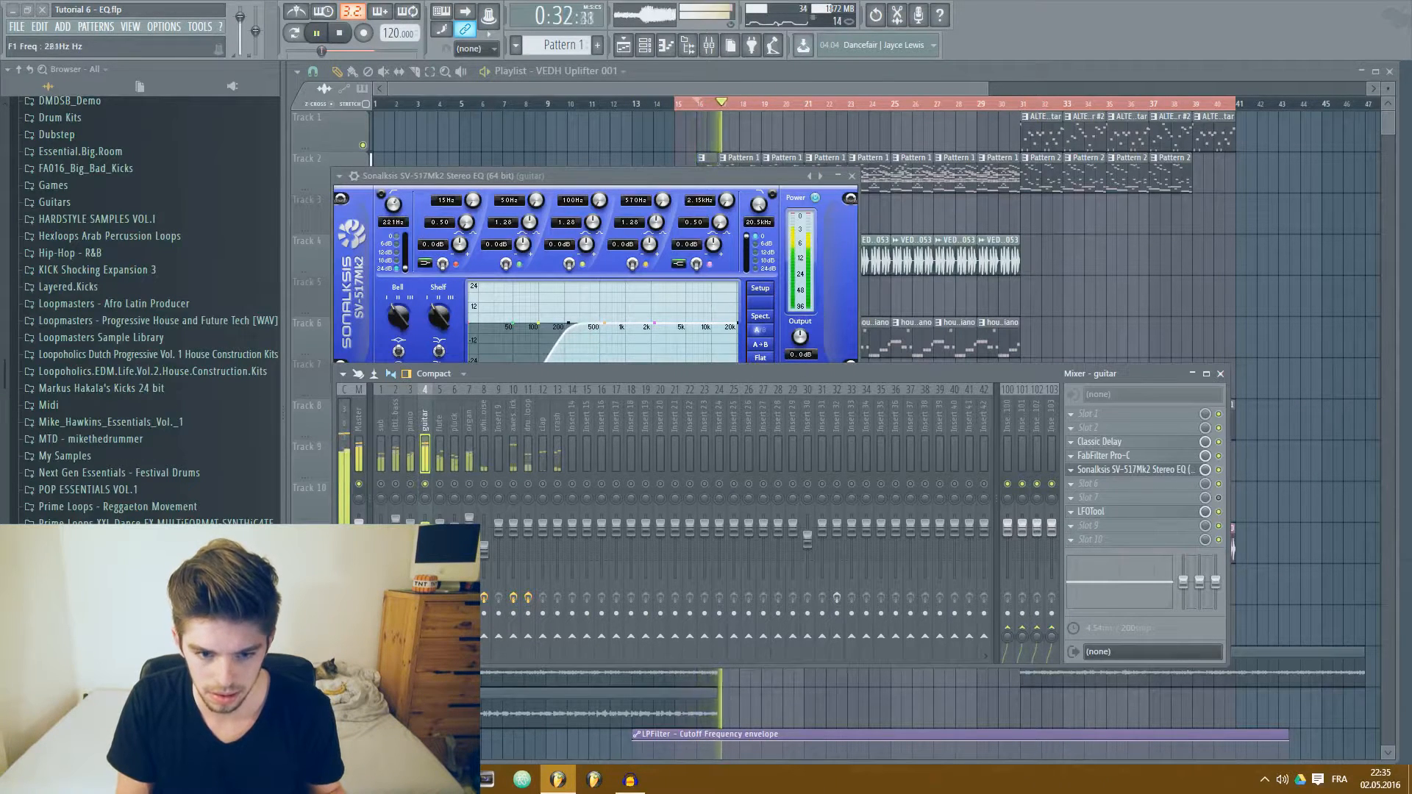
{"action": "mouse_move", "coordinate": [393, 203]}
{"action": "left_mouse_down"}
{"action": "mouse_move", "coordinate": [394, 189]}
{"action": "mouse_move", "coordinate": [393, 208]}
{"action": "left_mouse_up"}
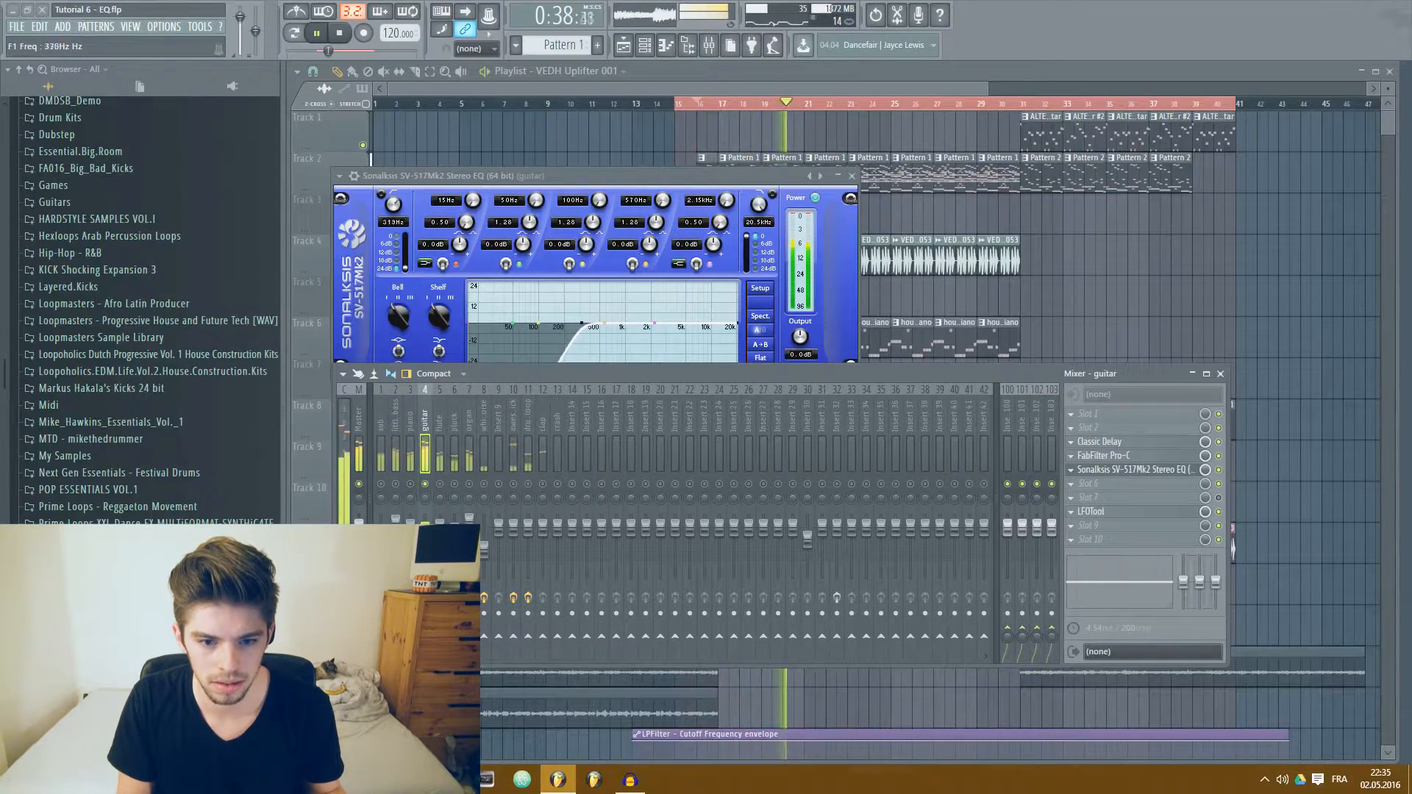
{"action": "left_click_drag", "start_coordinate": [393, 204], "coordinate": [393, 195]}
{"action": "key", "text": "space"}
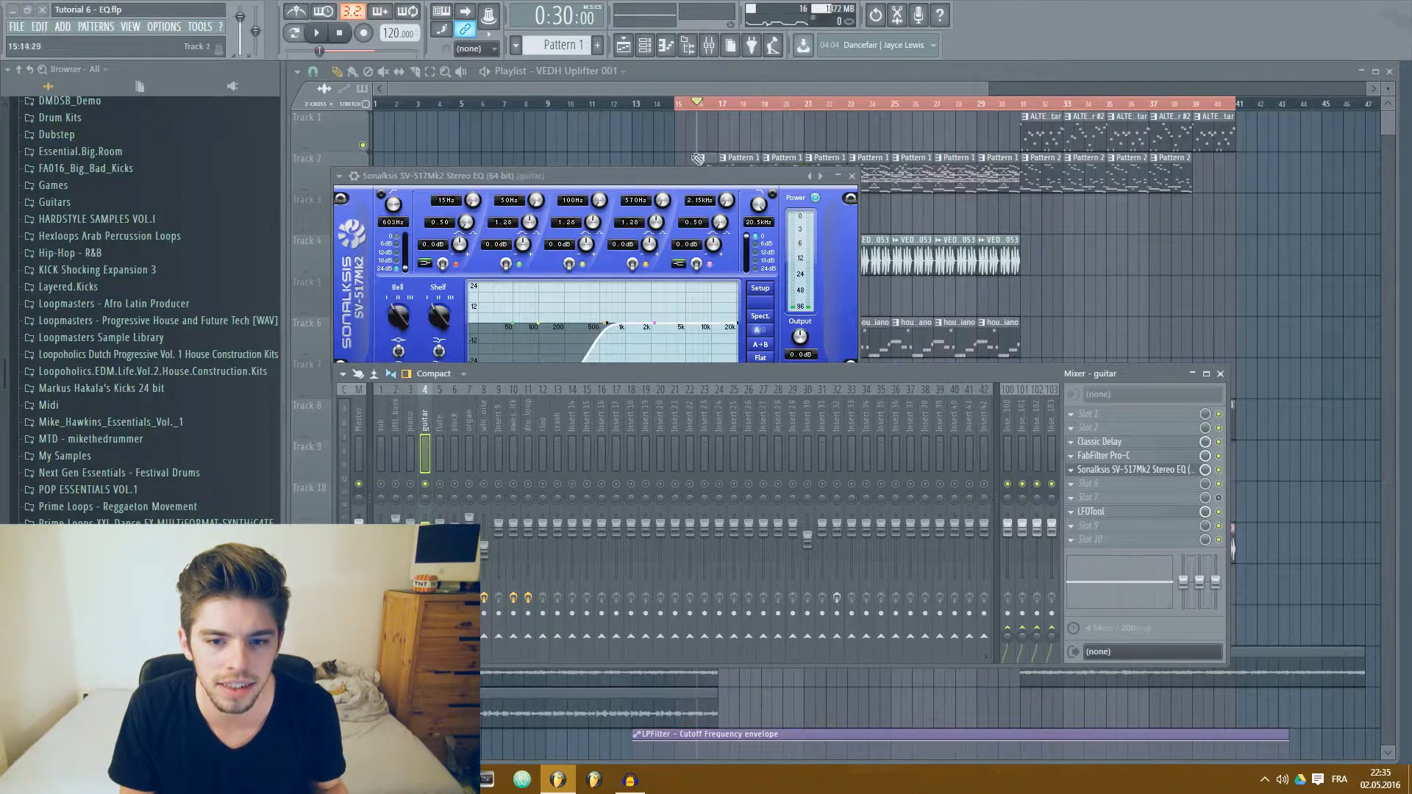
Cut the guitar by 11.3 dB at 1.04 kHz and by 10.3 dB at 484 Hz with two narrow EQ bands
{"action": "key", "text": "space"}
{"action": "left_click_drag", "start_coordinate": [640, 252], "coordinate": [664, 222]}
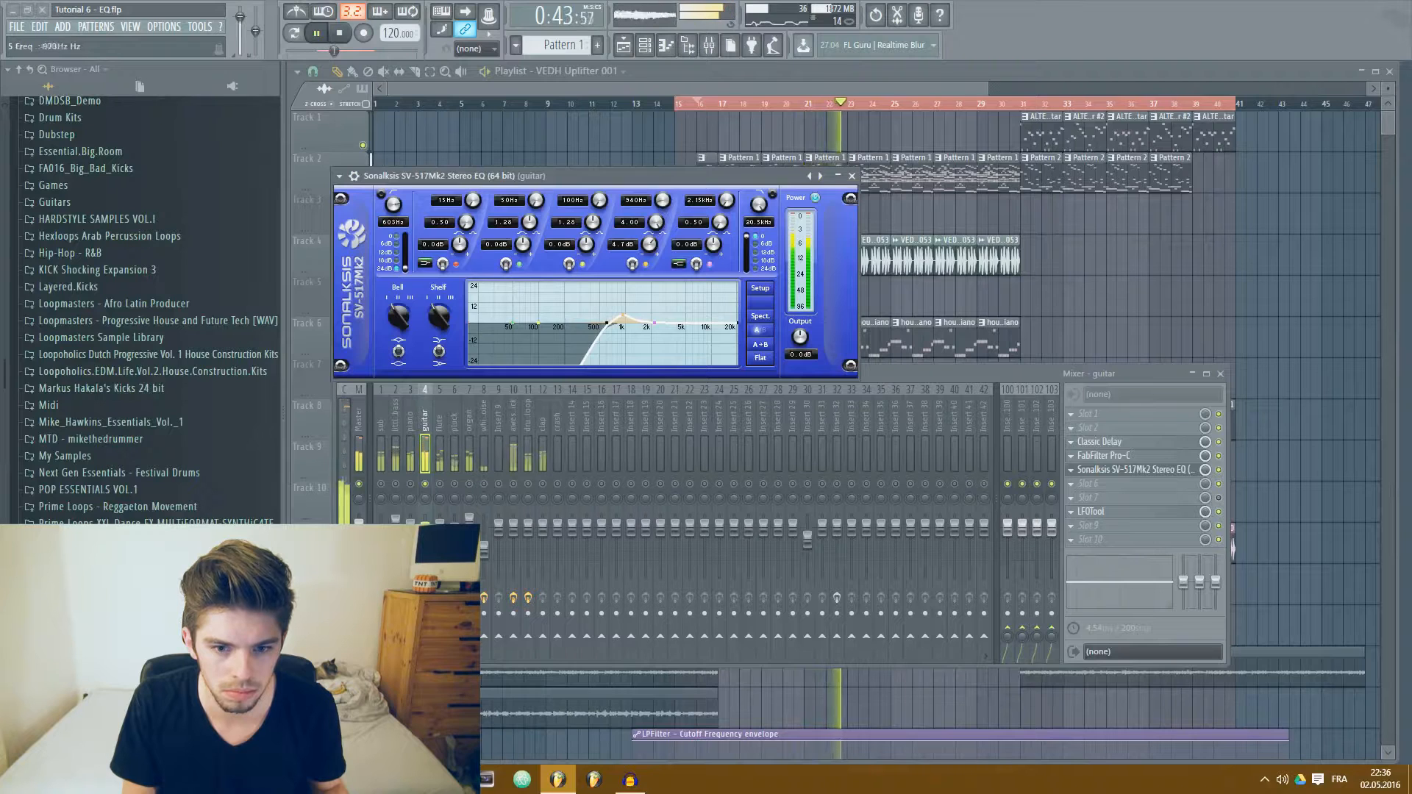
{"action": "mouse_move", "coordinate": [664, 204]}
{"action": "left_mouse_down"}
{"action": "mouse_move", "coordinate": [649, 231]}
{"action": "mouse_move", "coordinate": [663, 157]}
{"action": "mouse_move", "coordinate": [663, 194]}
{"action": "left_mouse_up"}
{"action": "left_click_drag", "start_coordinate": [636, 297], "coordinate": [626, 339]}
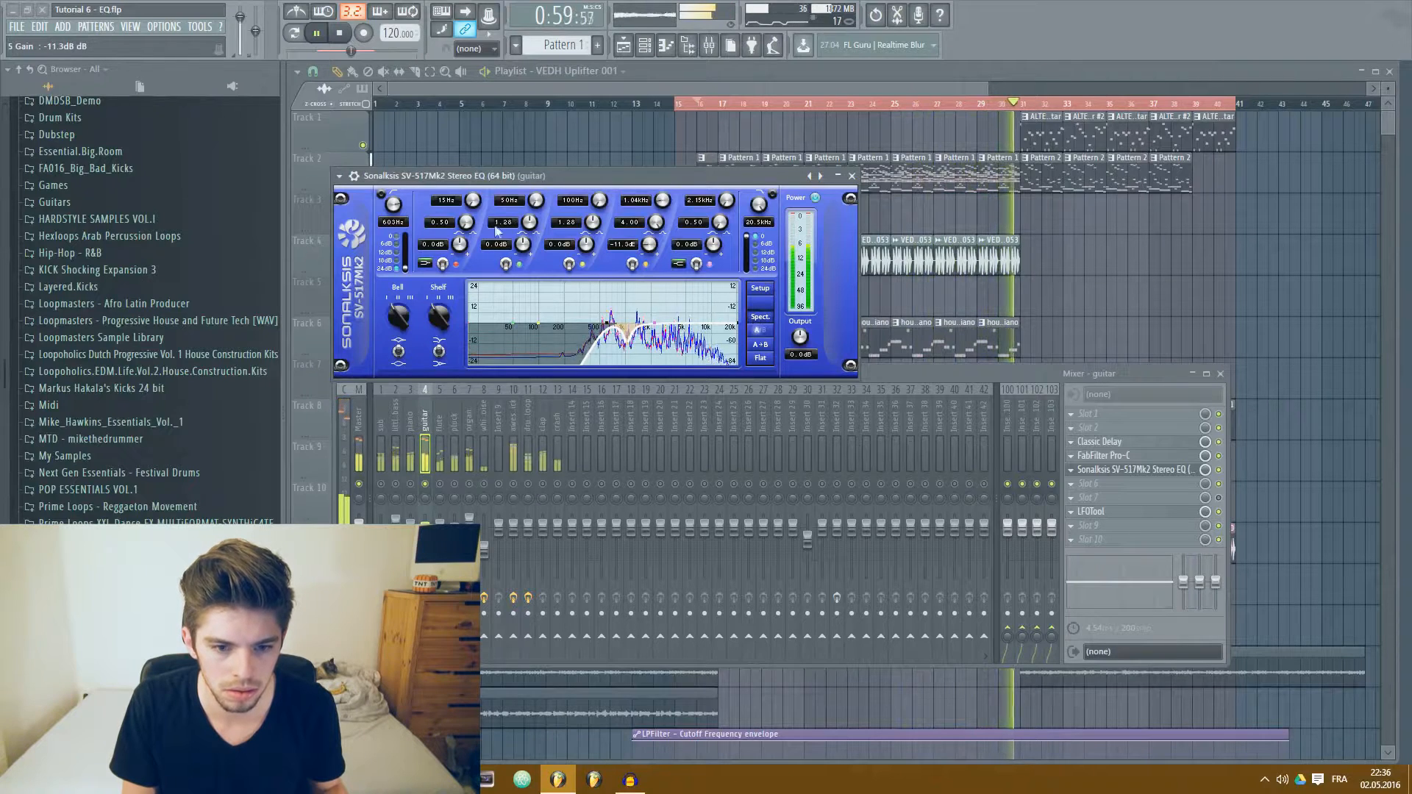
{"action": "left_click_drag", "start_coordinate": [530, 222], "coordinate": [536, 187]}
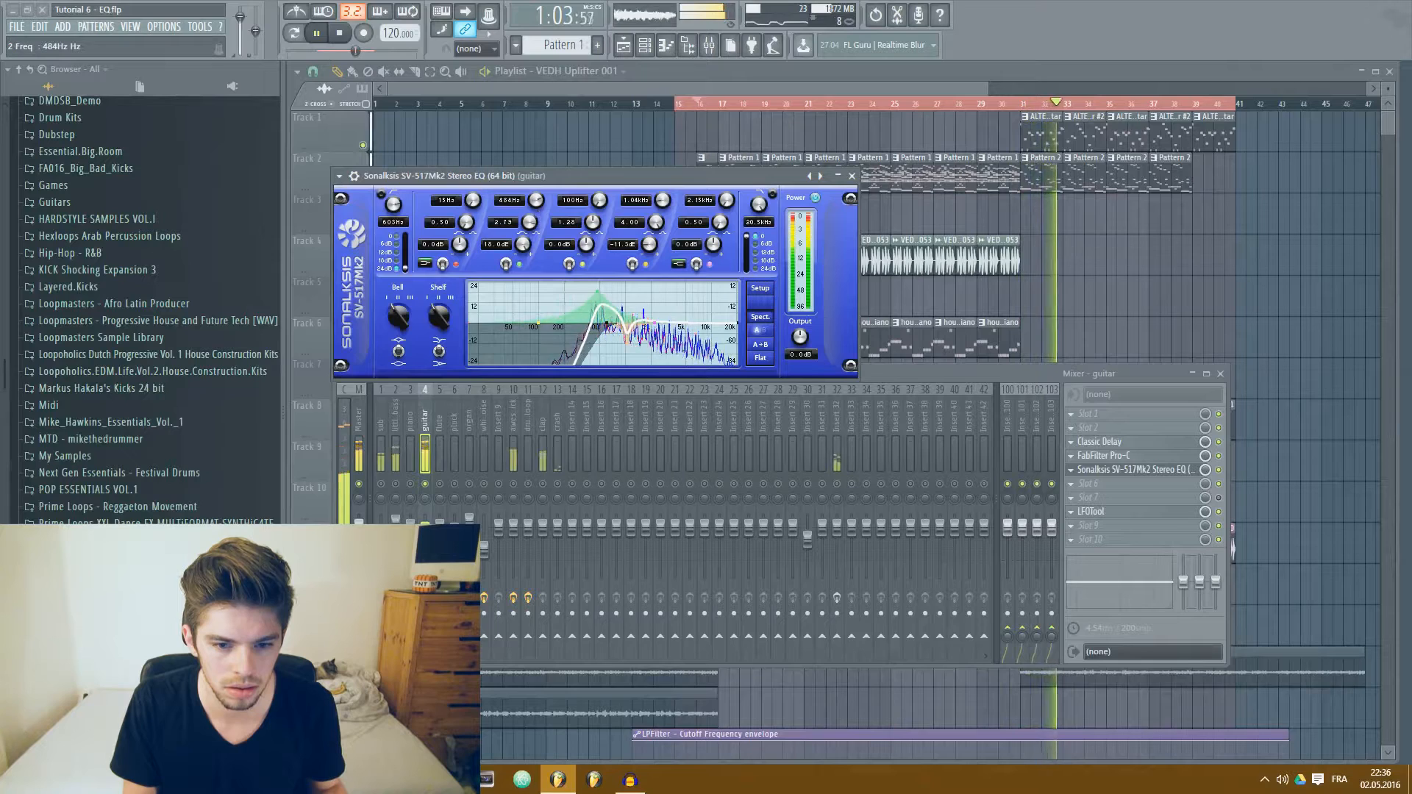
{"action": "mouse_move", "coordinate": [523, 244]}
{"action": "left_mouse_down"}
{"action": "mouse_move", "coordinate": [523, 290]}
{"action": "mouse_move", "coordinate": [530, 213]}
{"action": "mouse_move", "coordinate": [523, 253]}
{"action": "left_mouse_up"}
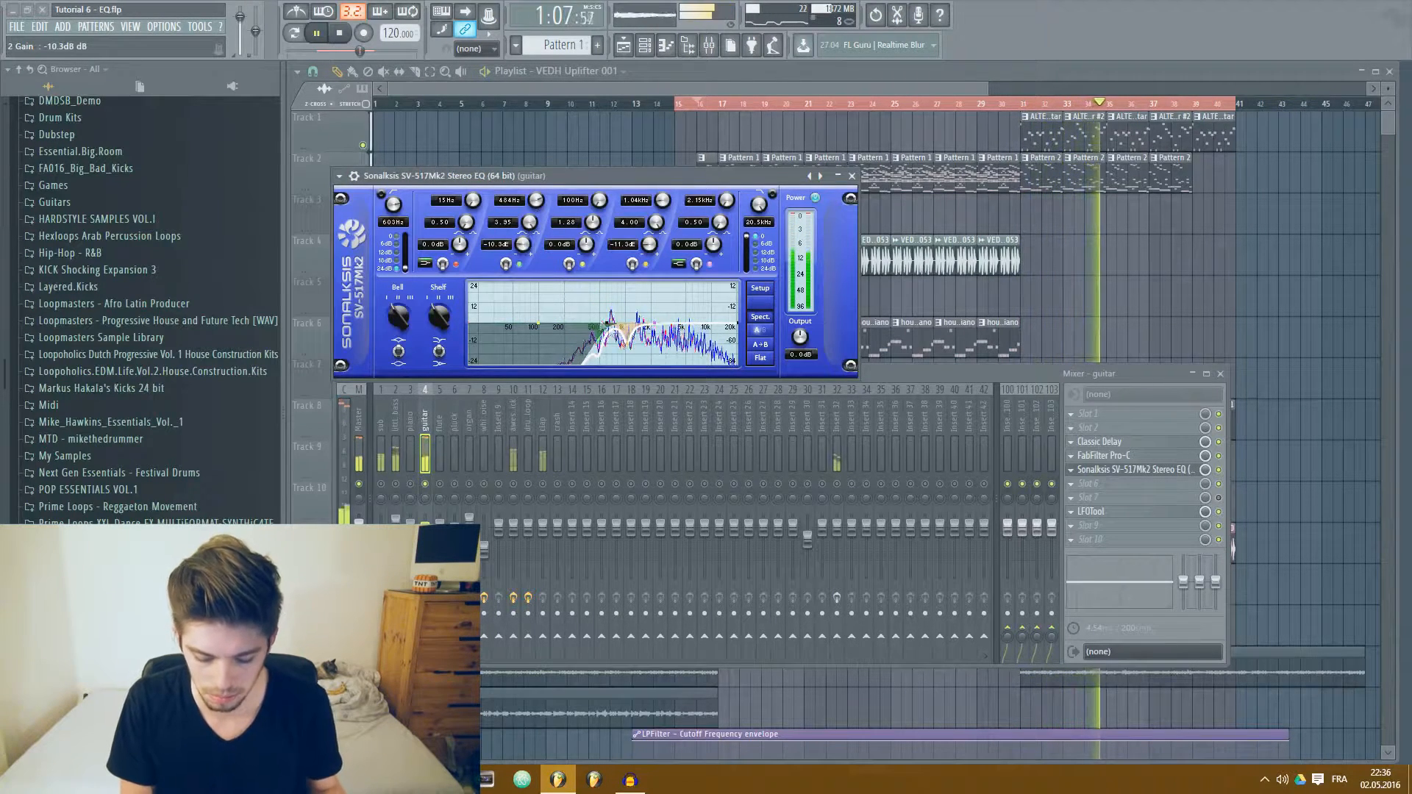
Switch the guitar EQ's highest band to a bell and cut about 11.5 dB near 3.2 kHz
{"action": "left_click", "coordinate": [678, 264]}
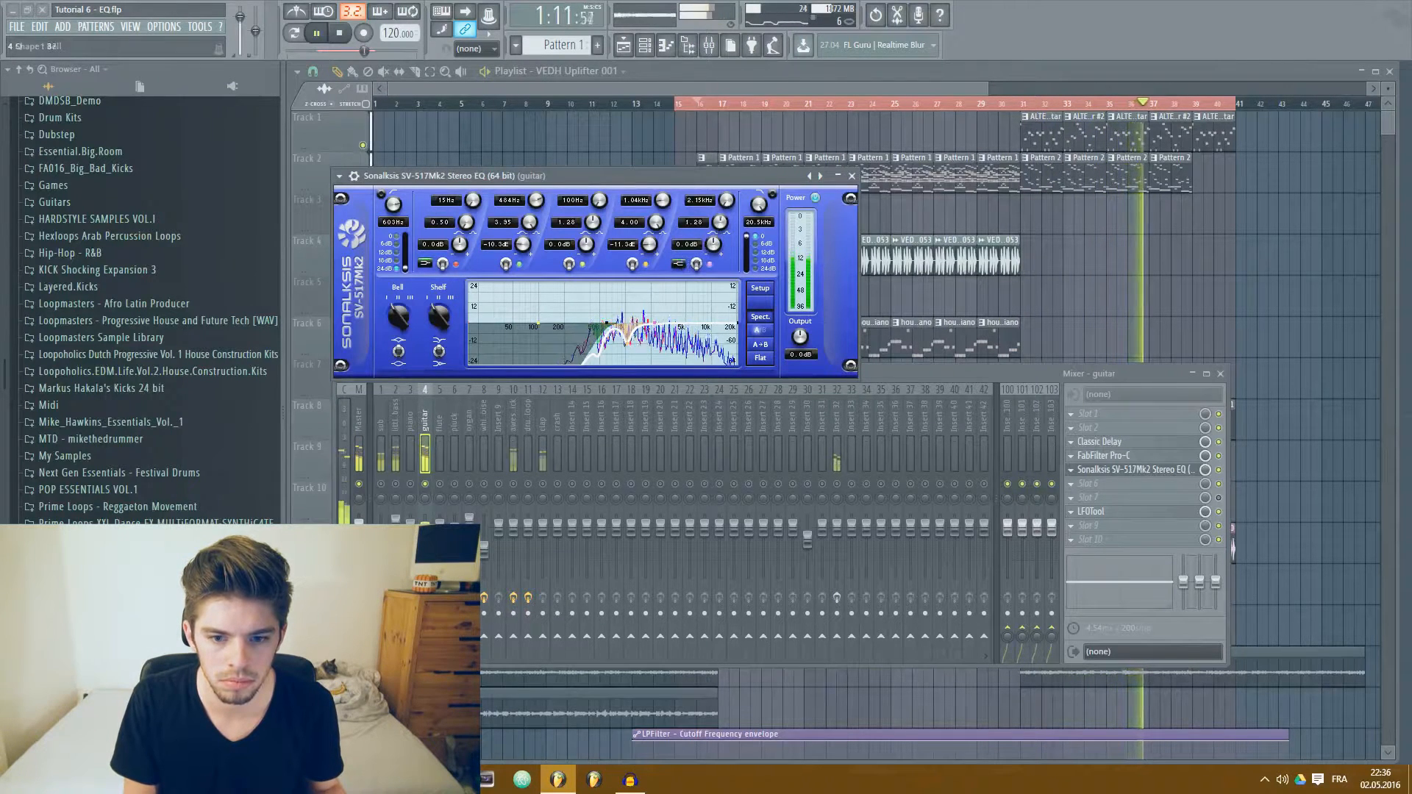
{"action": "mouse_move", "coordinate": [713, 244]}
{"action": "left_mouse_down"}
{"action": "mouse_move", "coordinate": [726, 224]}
{"action": "mouse_move", "coordinate": [726, 266]}
{"action": "left_mouse_up"}
{"action": "left_click", "coordinate": [875, 373]}
{"action": "key", "text": "space"}
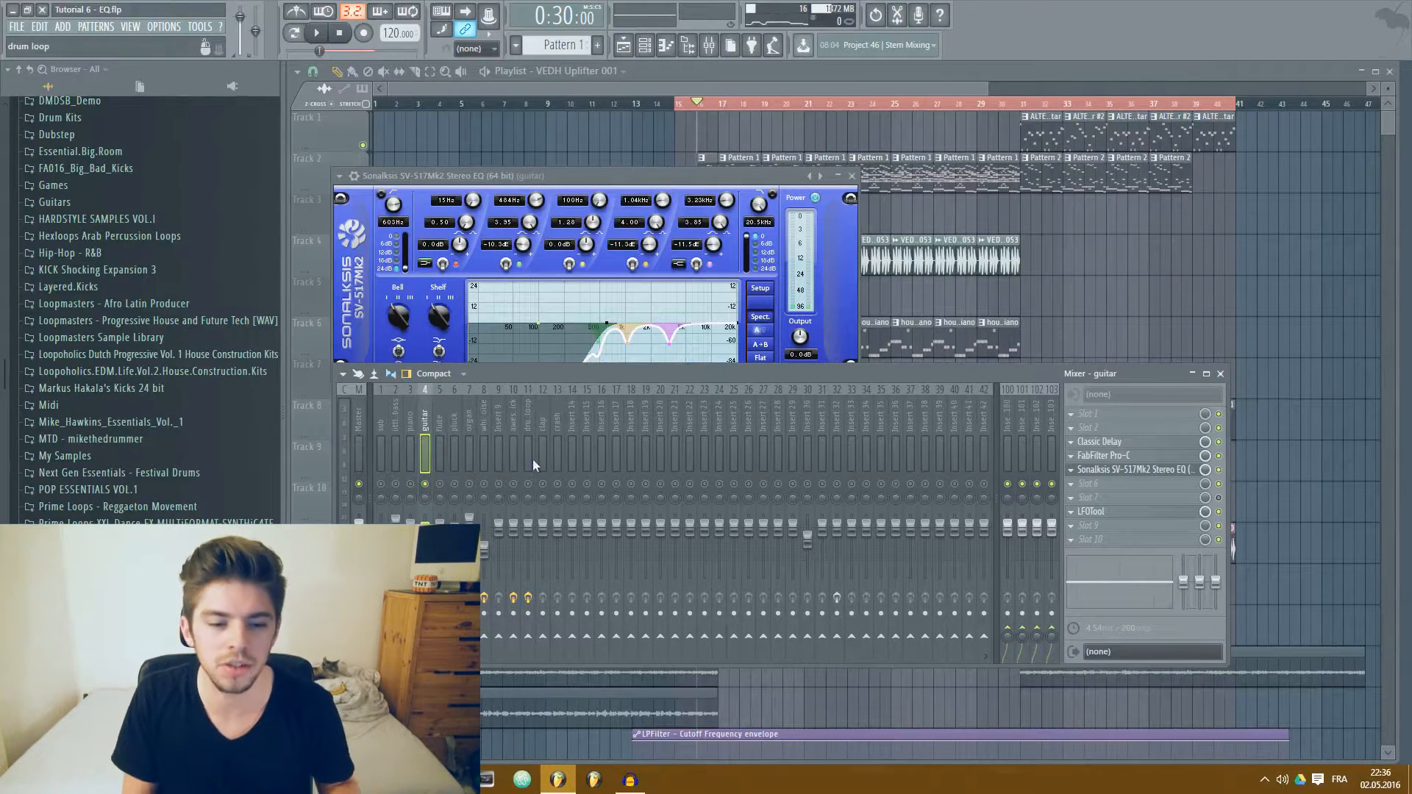
Solo the sub channel and load Sonalksis SV-517Mk2 Stereo EQ into its effect slot 5 during playback
{"action": "left_click", "coordinate": [384, 448]}
{"action": "key", "text": "space"}
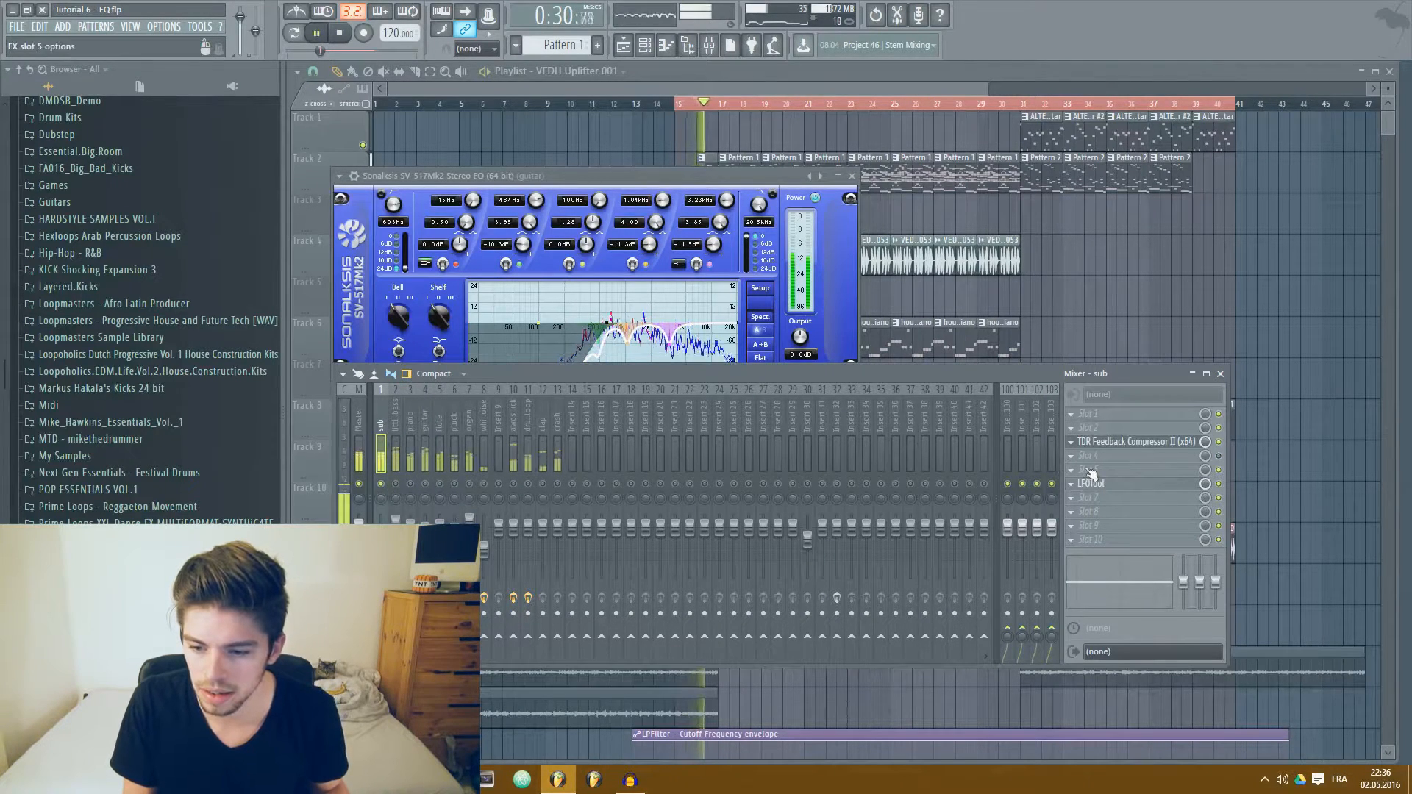
{"action": "left_click", "coordinate": [1122, 469]}
{"action": "left_click", "coordinate": [1103, 514]}
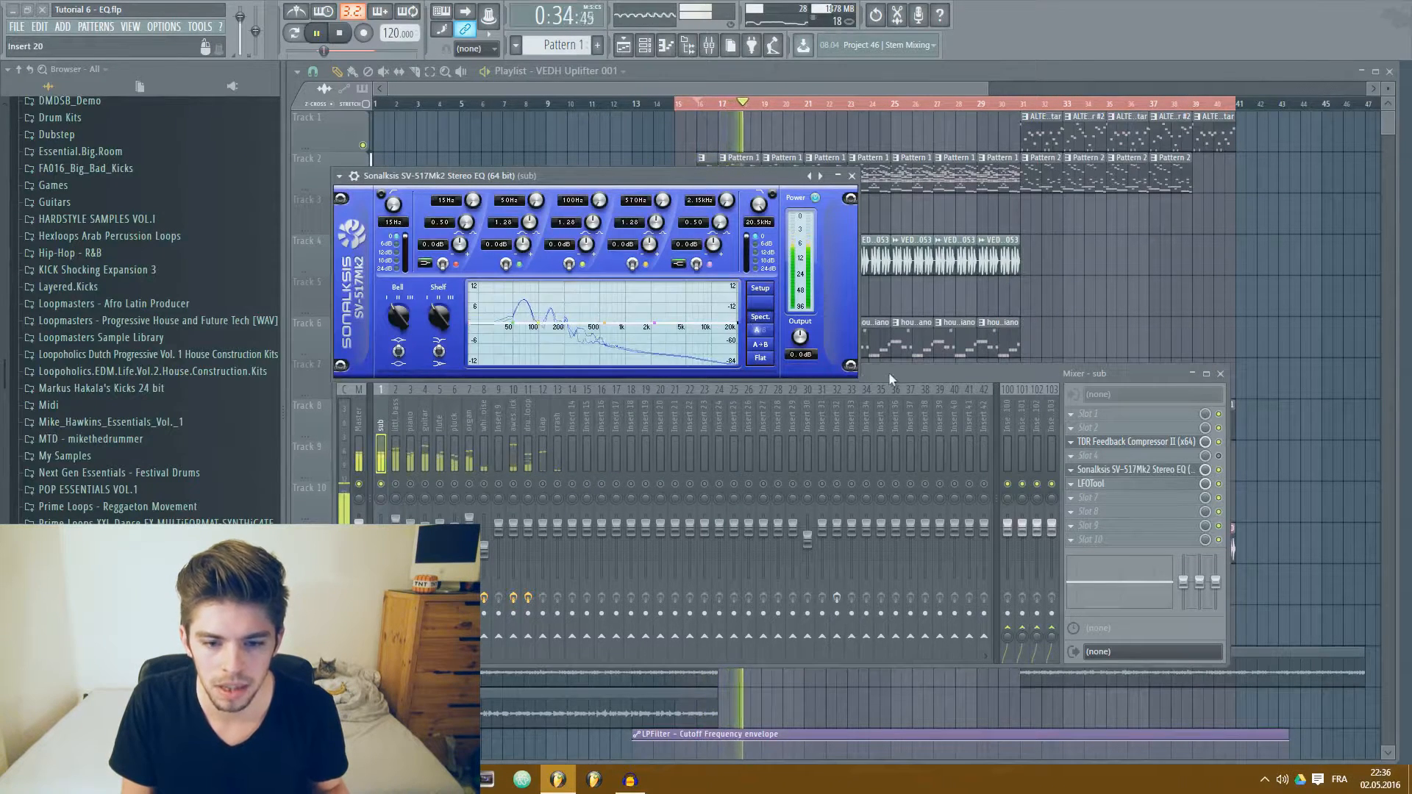
Limit the sub to its low range with a low cut at 42 Hz and a high cut at 138 Hz, and audition it
{"action": "key", "text": "space"}
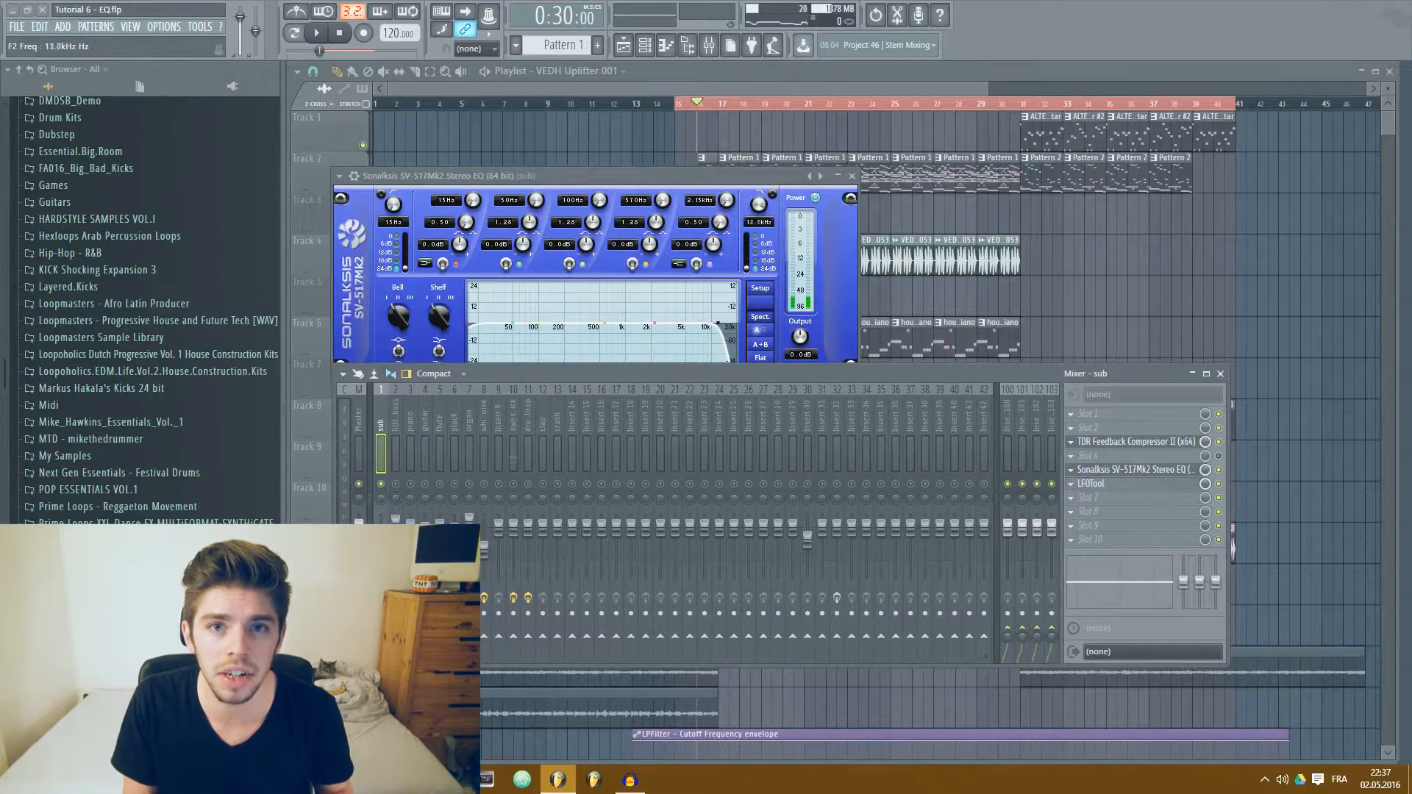
{"action": "left_click_drag", "start_coordinate": [639, 323], "coordinate": [502, 324]}
{"action": "key", "text": "space"}
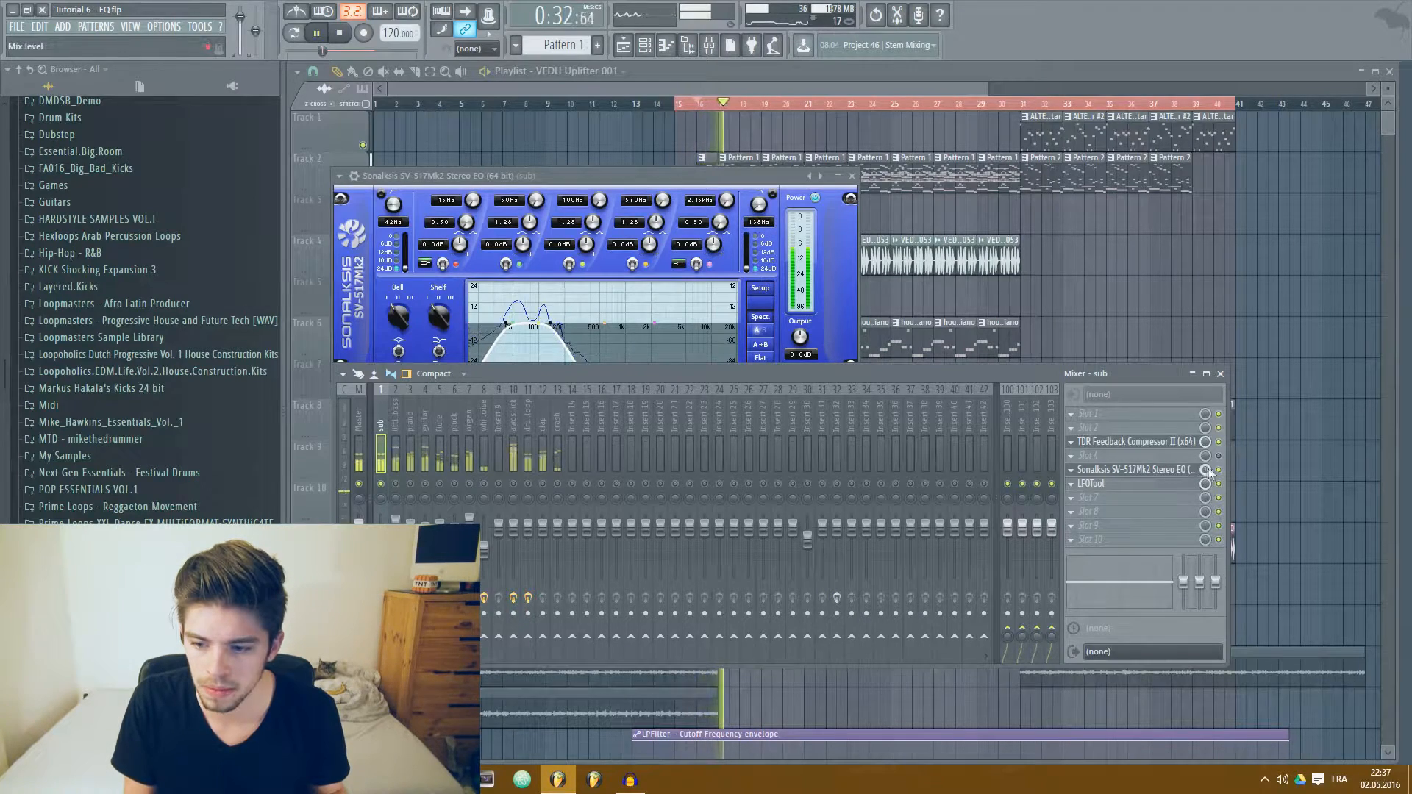
{"action": "key", "text": "space"}
Solo the little bass channel and load Sonalksis SV-517Mk2 Stereo EQ into its effect slot 5
{"action": "left_click", "coordinate": [396, 412]}
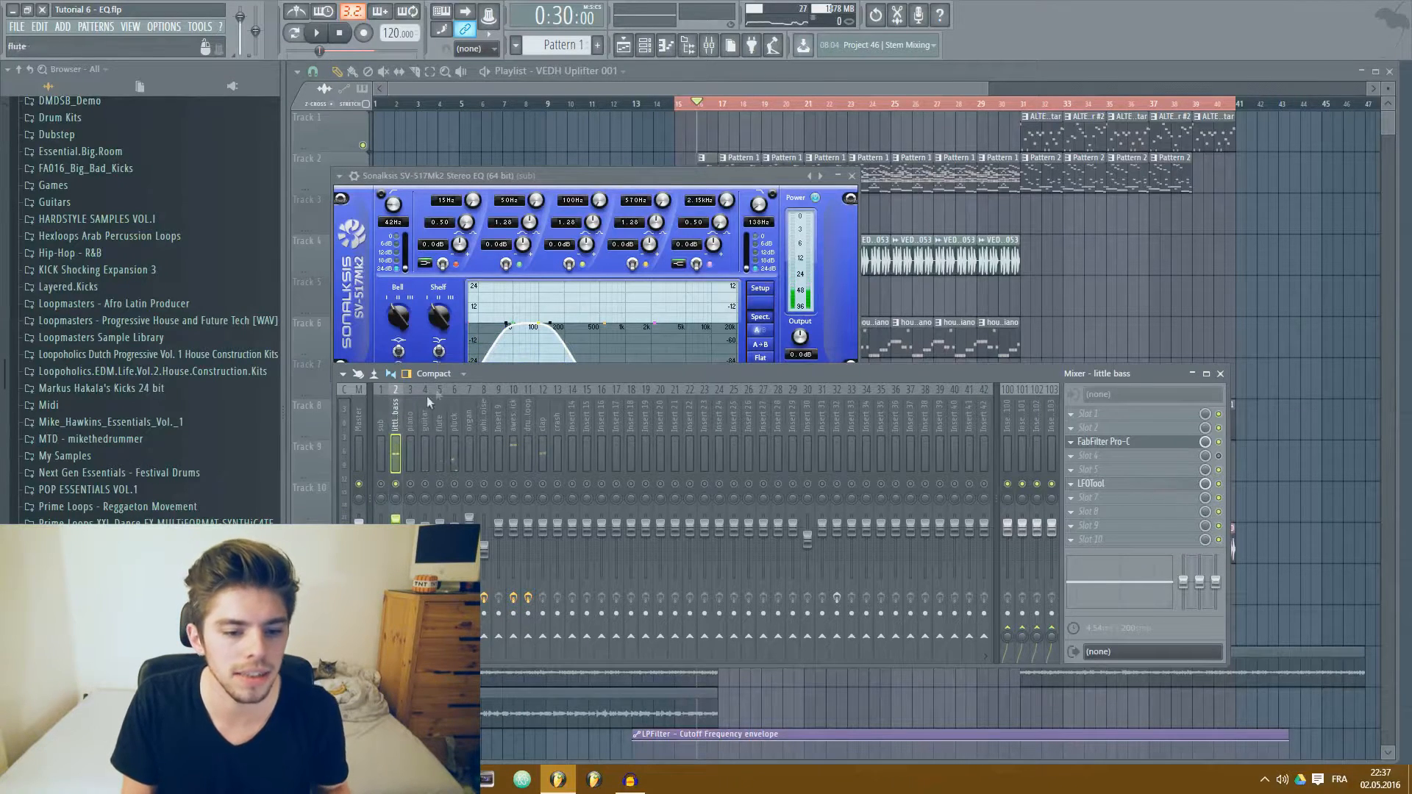
{"action": "key", "text": "space"}
{"action": "left_click", "coordinate": [1089, 469]}
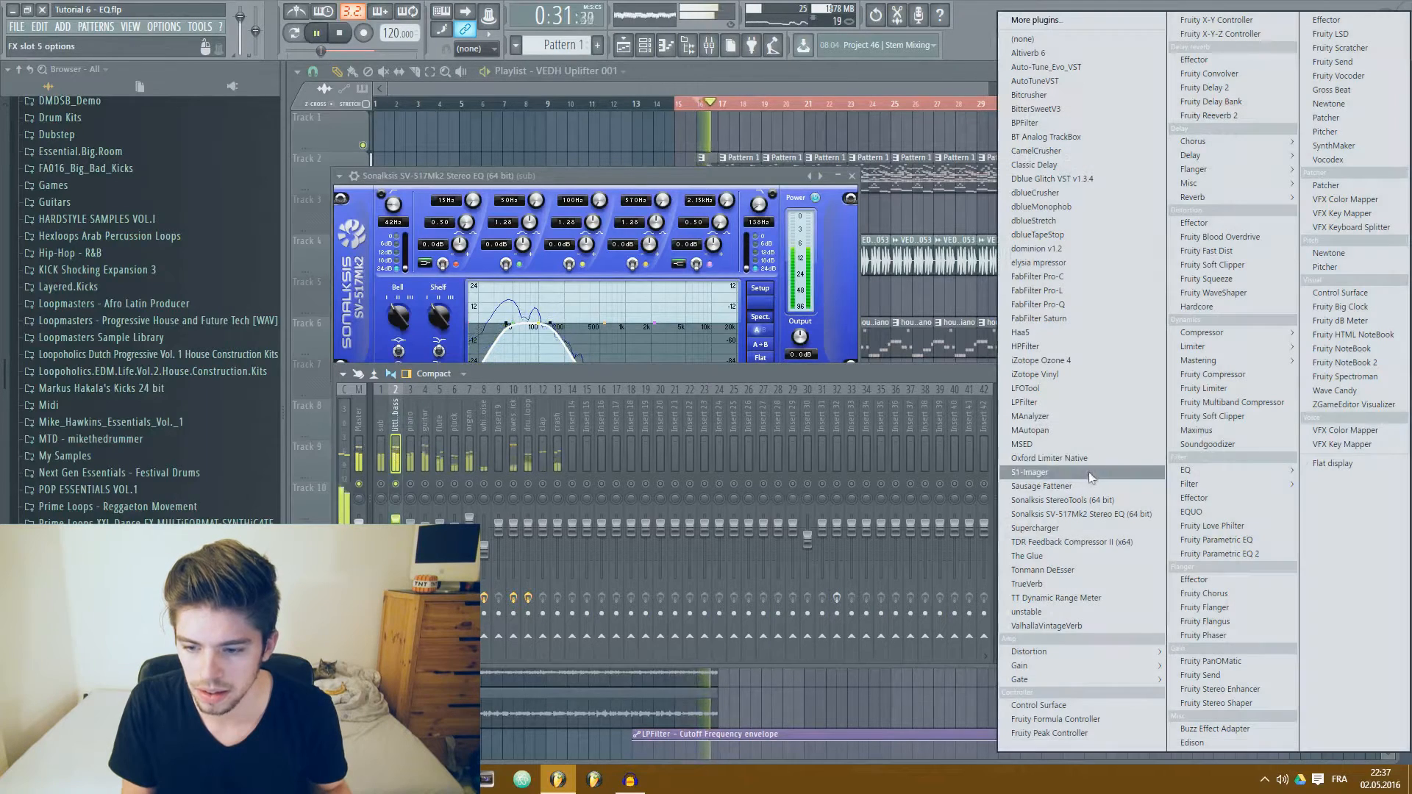
{"action": "left_click", "coordinate": [1104, 513]}
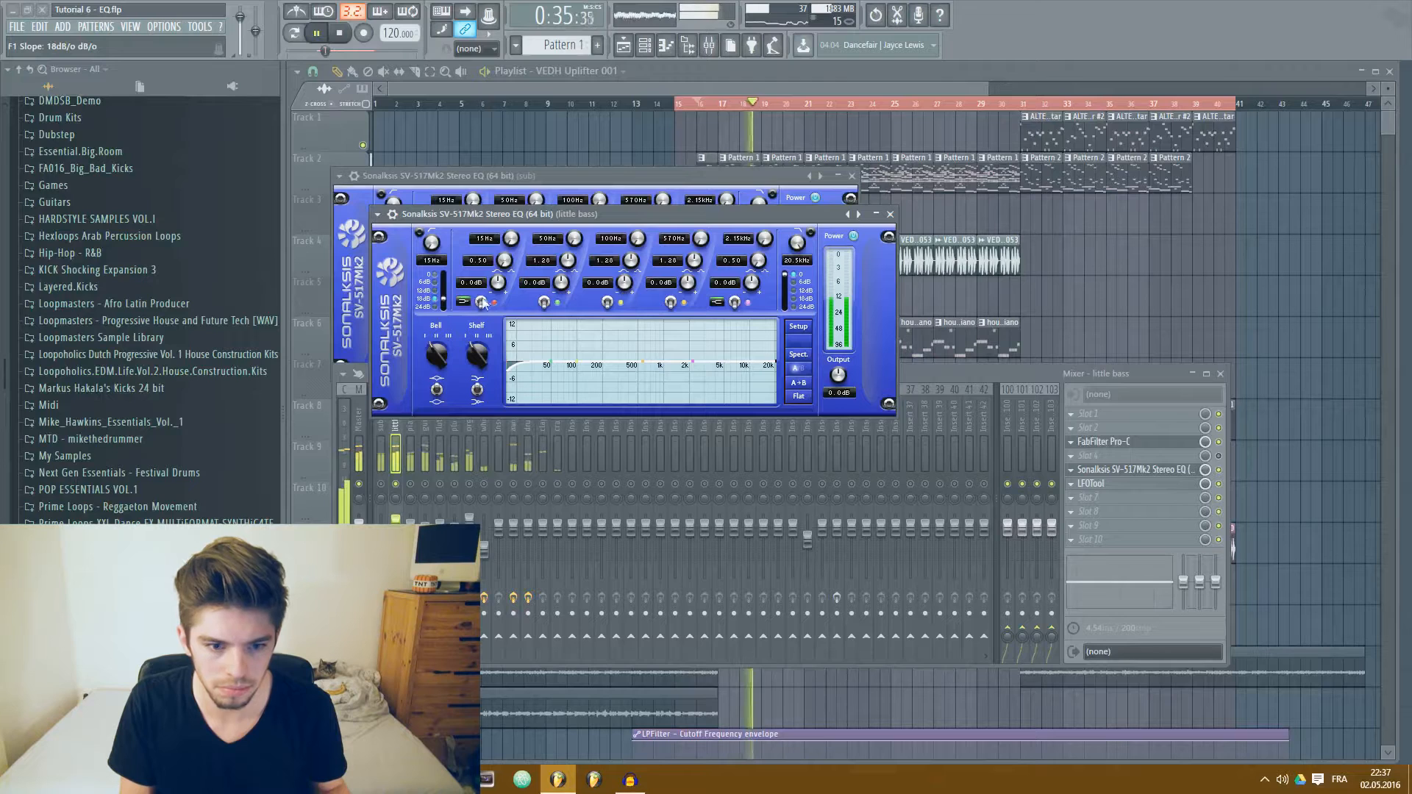
Filter the little bass with a low cut at 94 Hz and a gentler-sloped high cut at 1.77 kHz
{"action": "left_click_drag", "start_coordinate": [431, 243], "coordinate": [432, 208]}
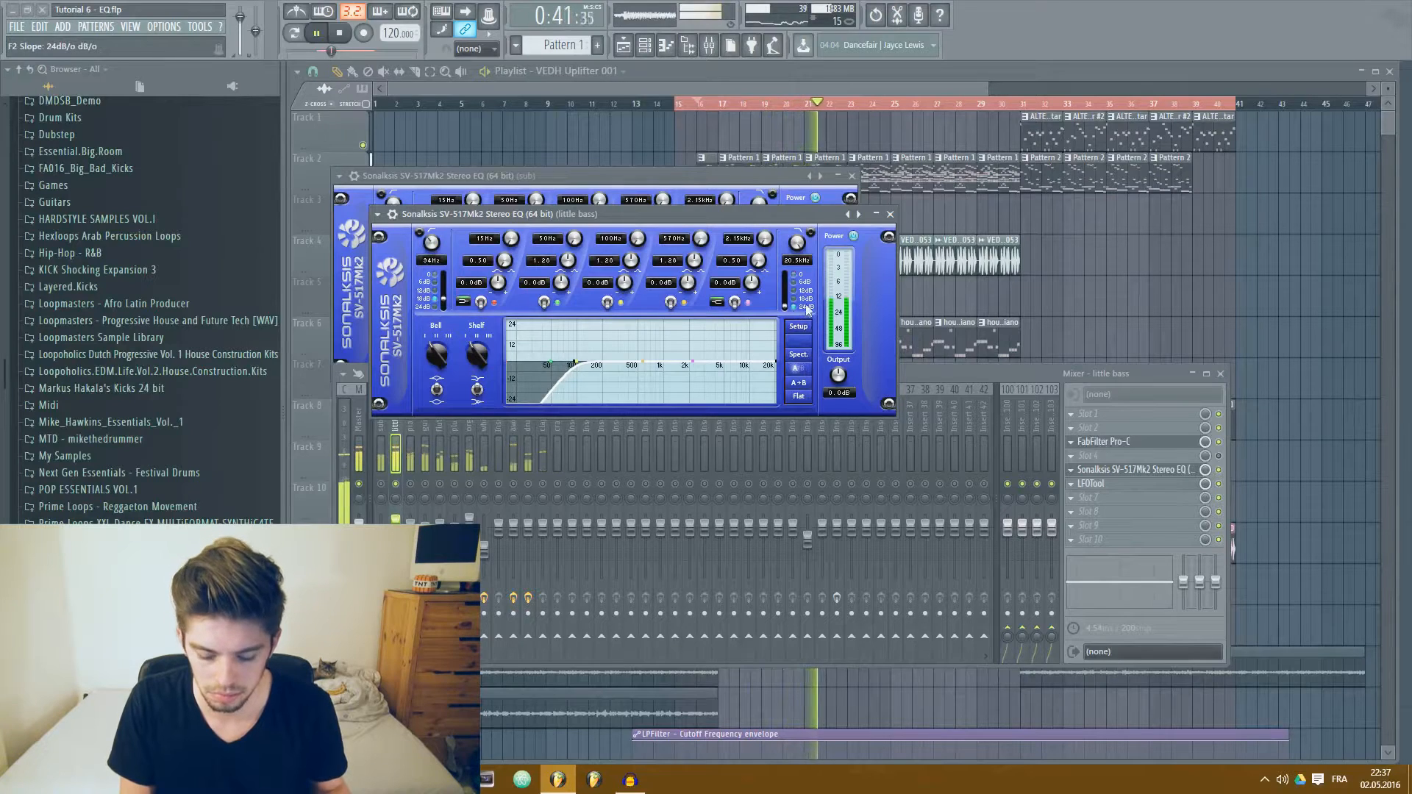
{"action": "left_click_drag", "start_coordinate": [789, 250], "coordinate": [789, 308]}
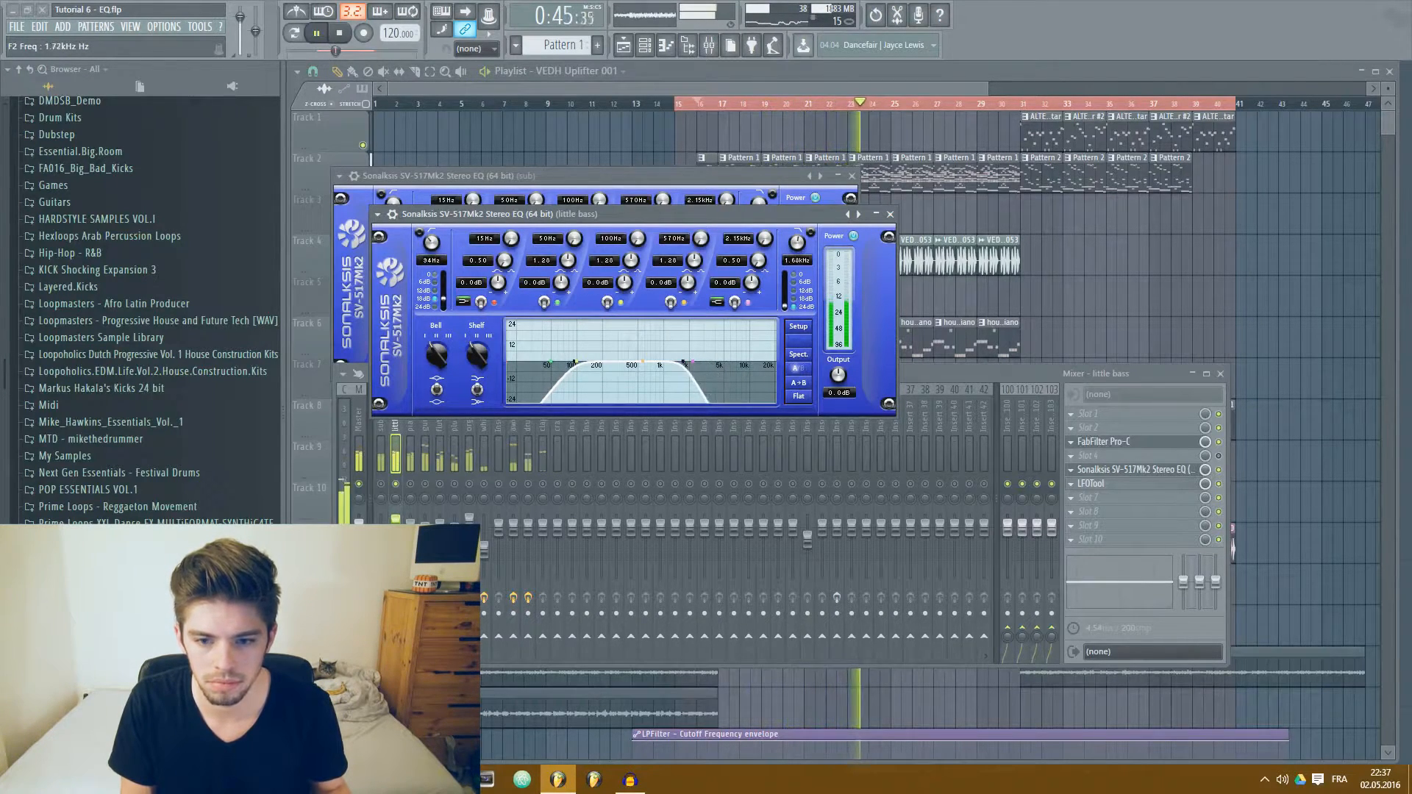
{"action": "left_click", "coordinate": [792, 290]}
{"action": "left_click_drag", "start_coordinate": [797, 242], "coordinate": [797, 244]}
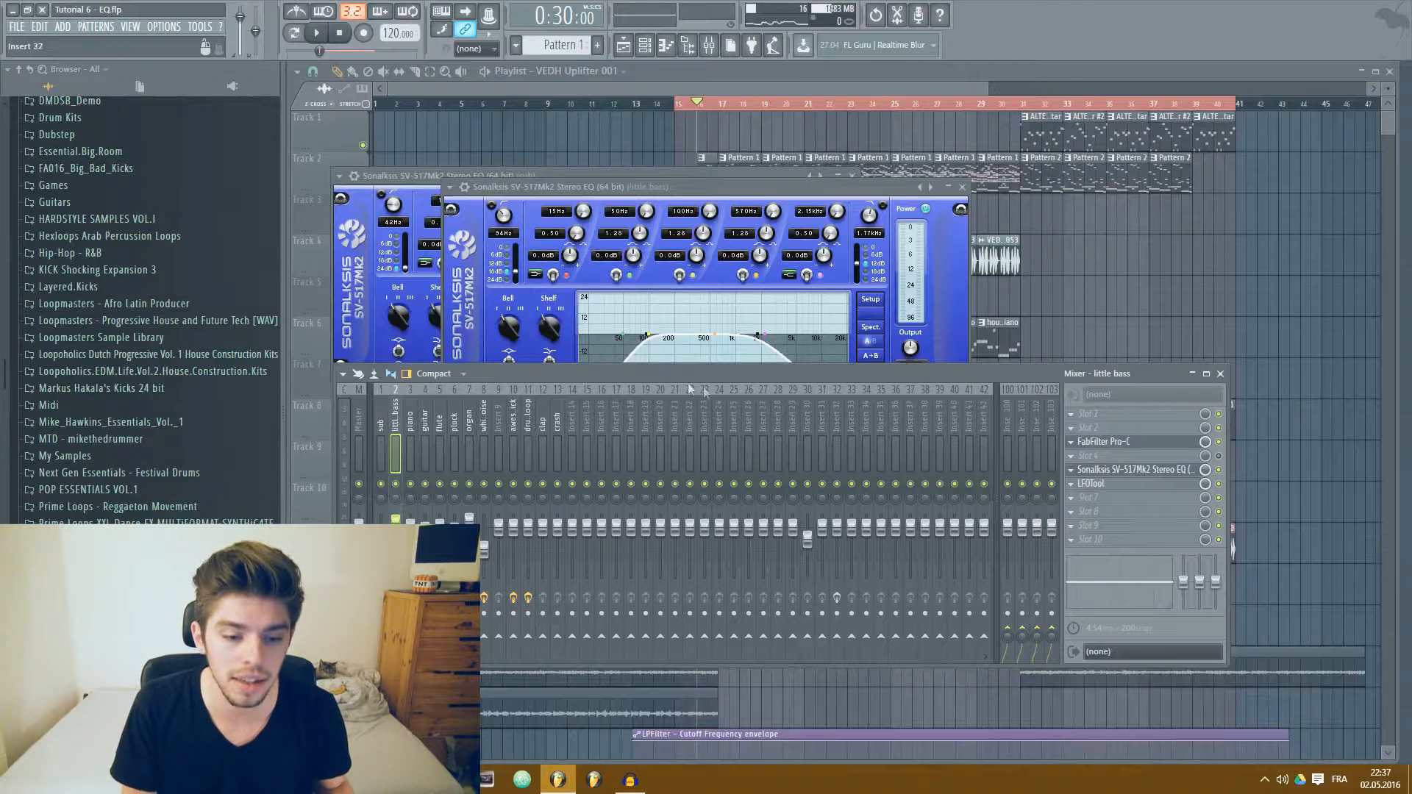
Play the full mix and compare it with the EQs toggled on the sub, little bass, pluck and guitar channels
{"action": "key", "text": "space"}
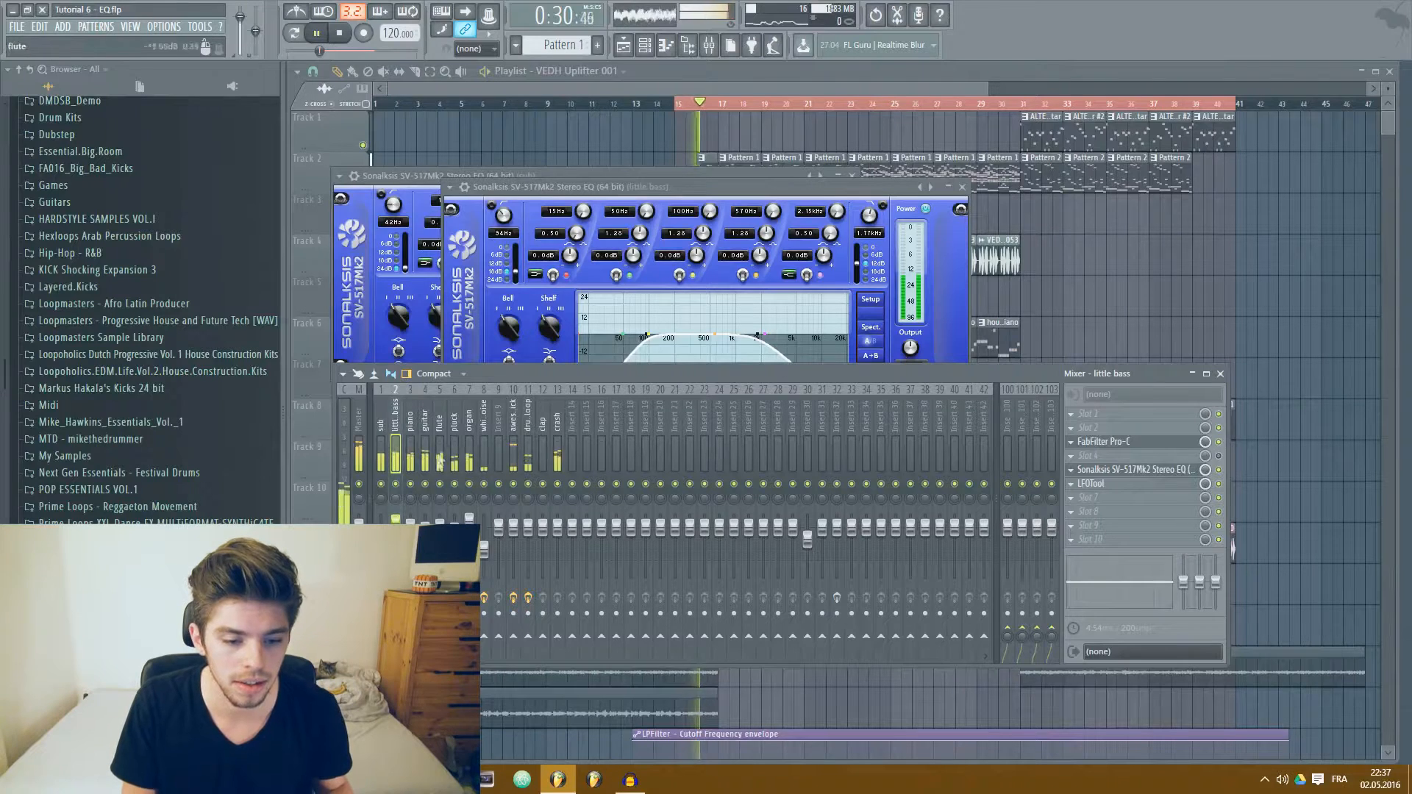
{"action": "left_click", "coordinate": [382, 443]}
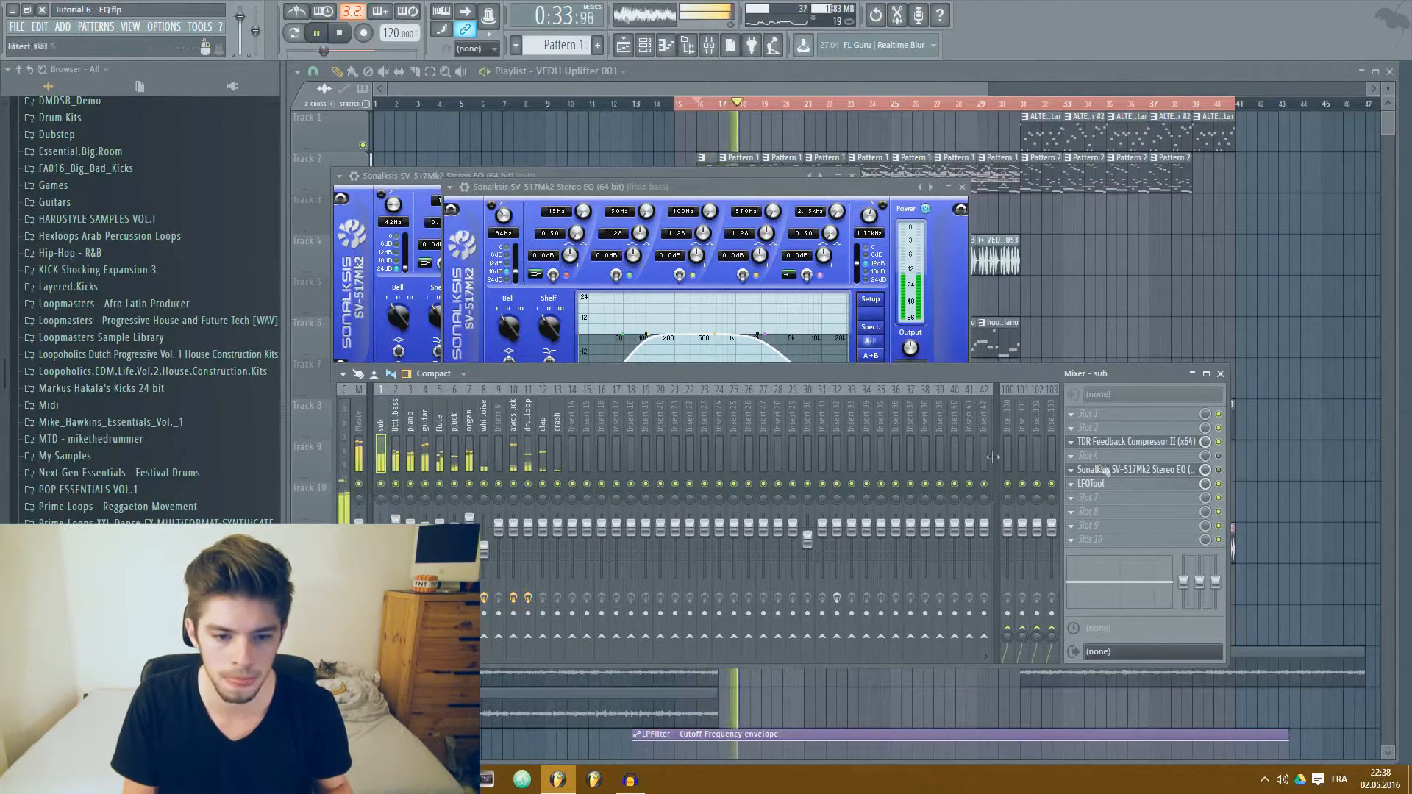
{"action": "left_click", "coordinate": [395, 441]}
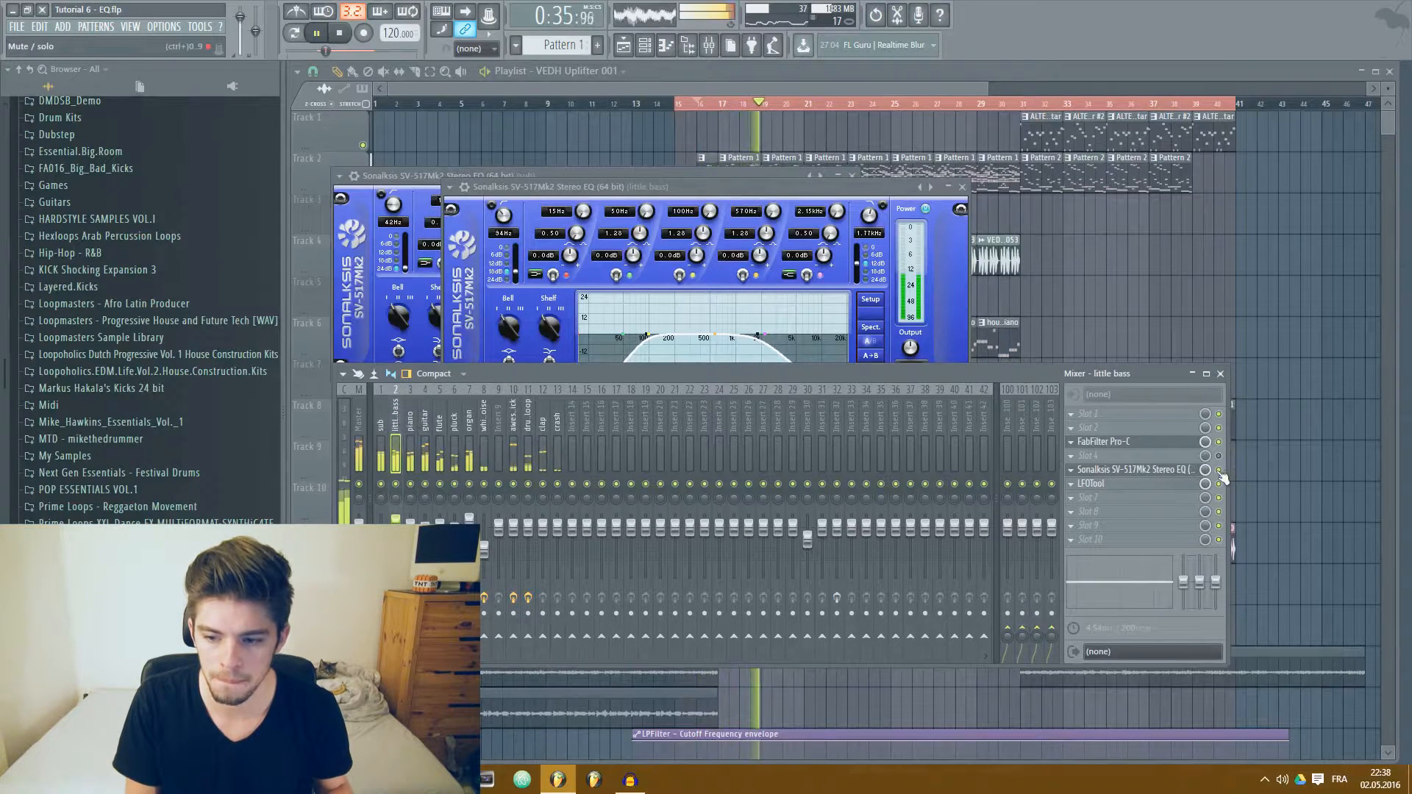
{"action": "left_click", "coordinate": [468, 423]}
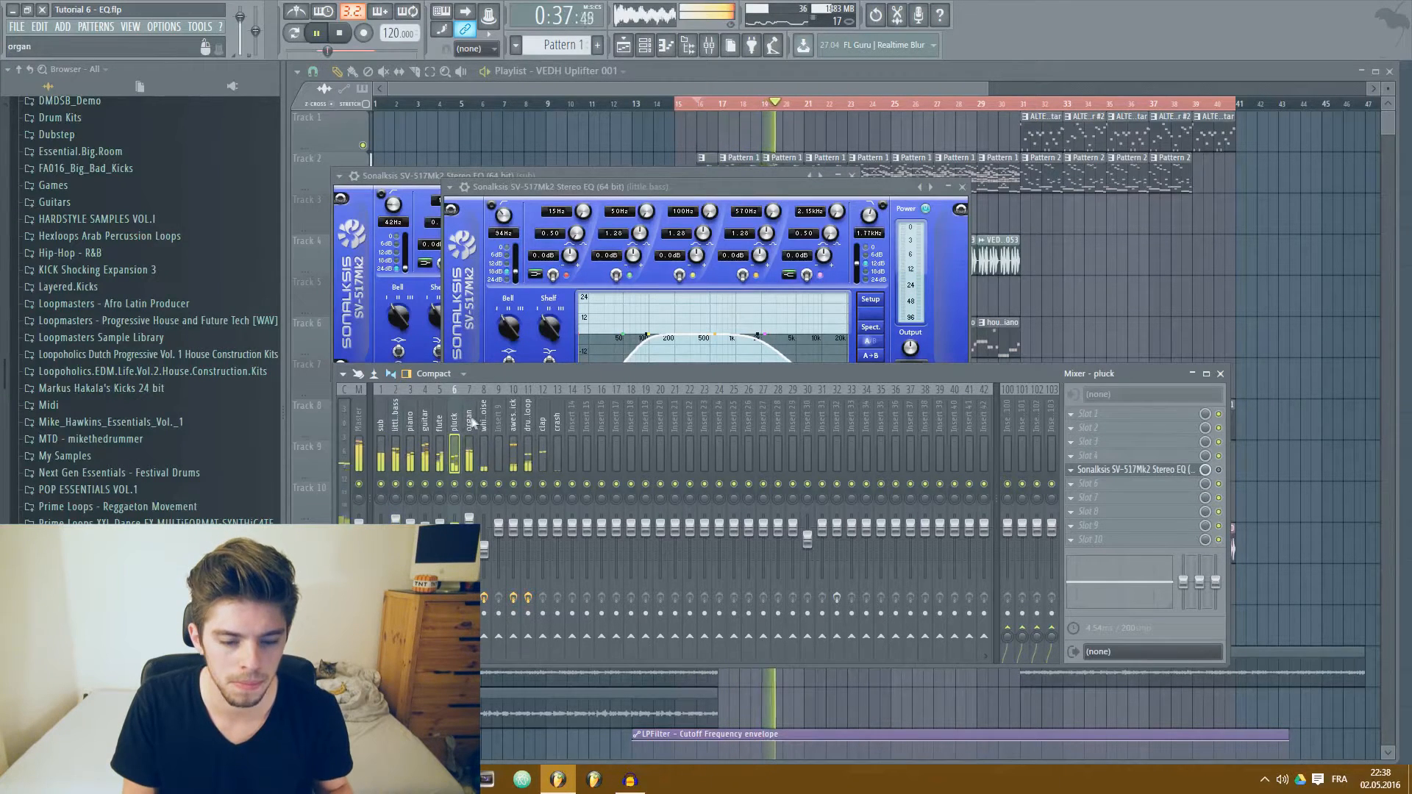
{"action": "left_click", "coordinate": [424, 421]}
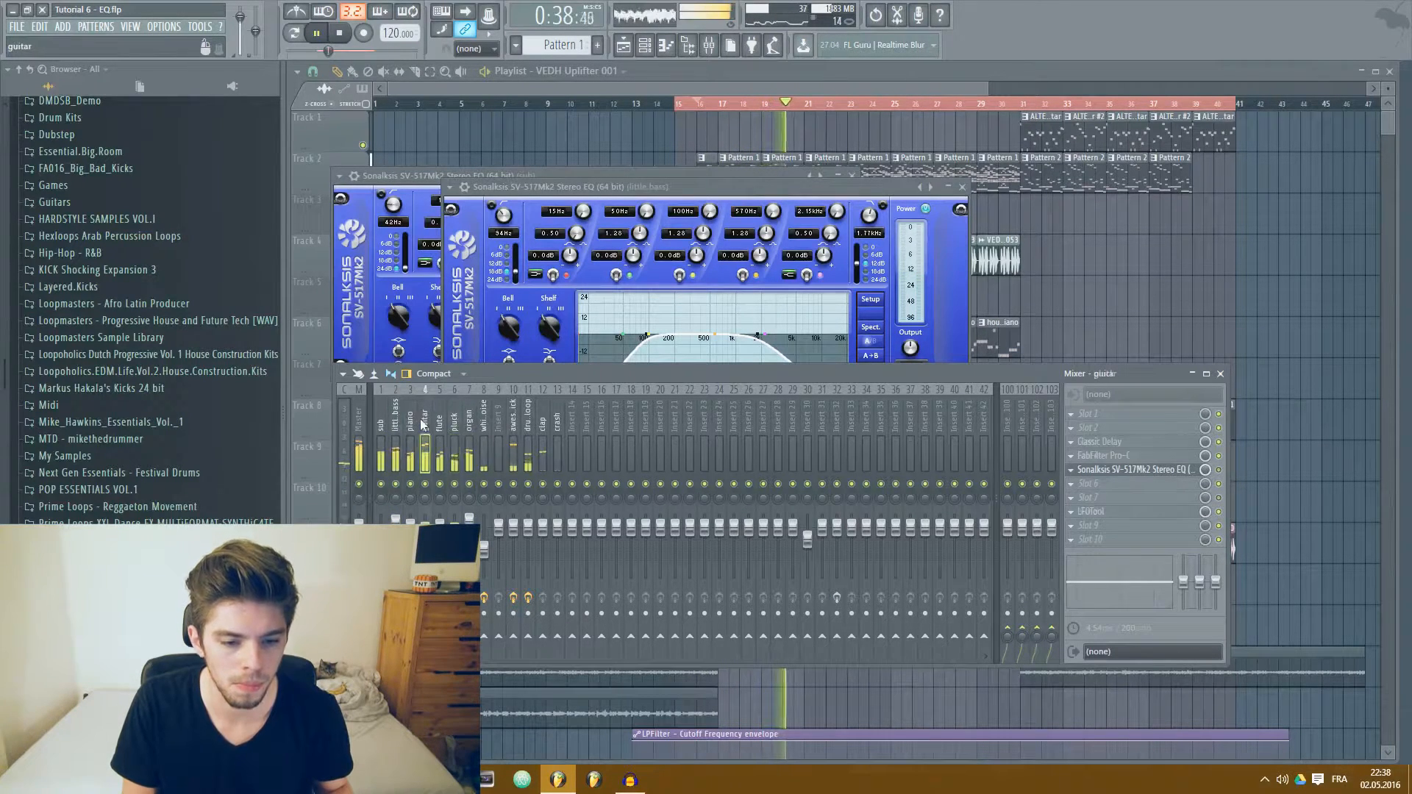
{"action": "left_click", "coordinate": [1219, 471]}
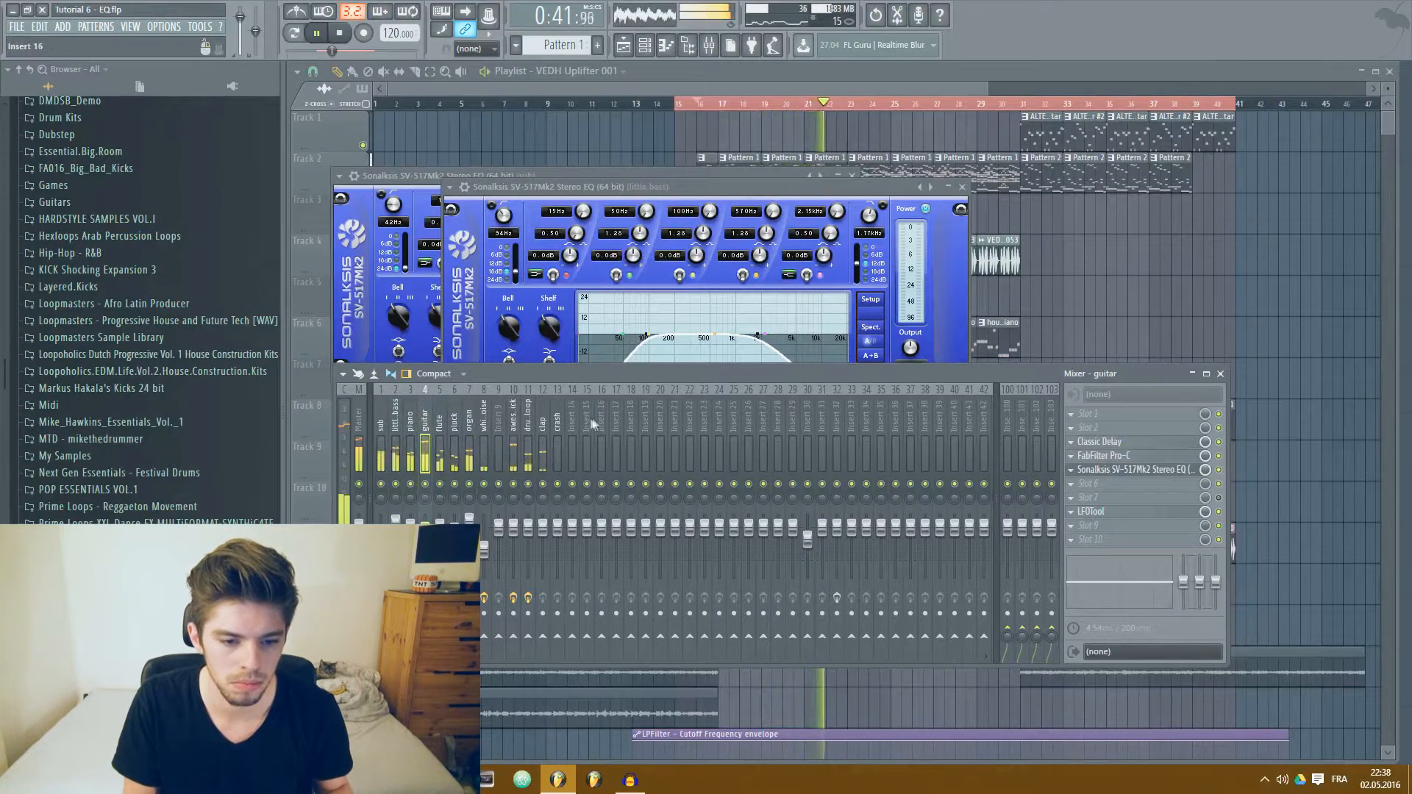
Toggle the EQs on the little bass and sub channels during playback, and stop the mix
{"action": "left_click", "coordinate": [395, 423]}
{"action": "left_click", "coordinate": [1218, 470]}
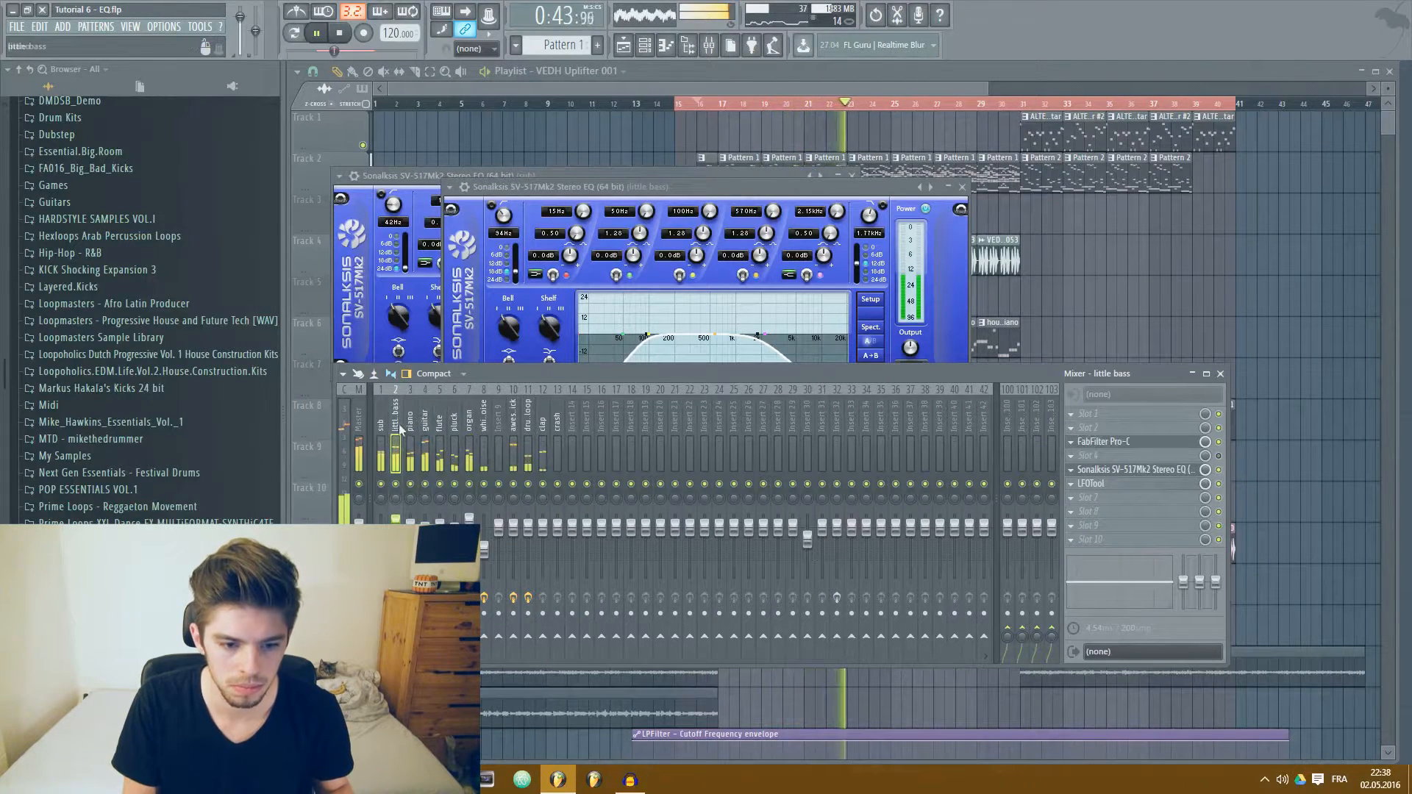
{"action": "left_click", "coordinate": [381, 422]}
{"action": "left_click", "coordinate": [1219, 470]}
{"action": "key", "text": "space"}
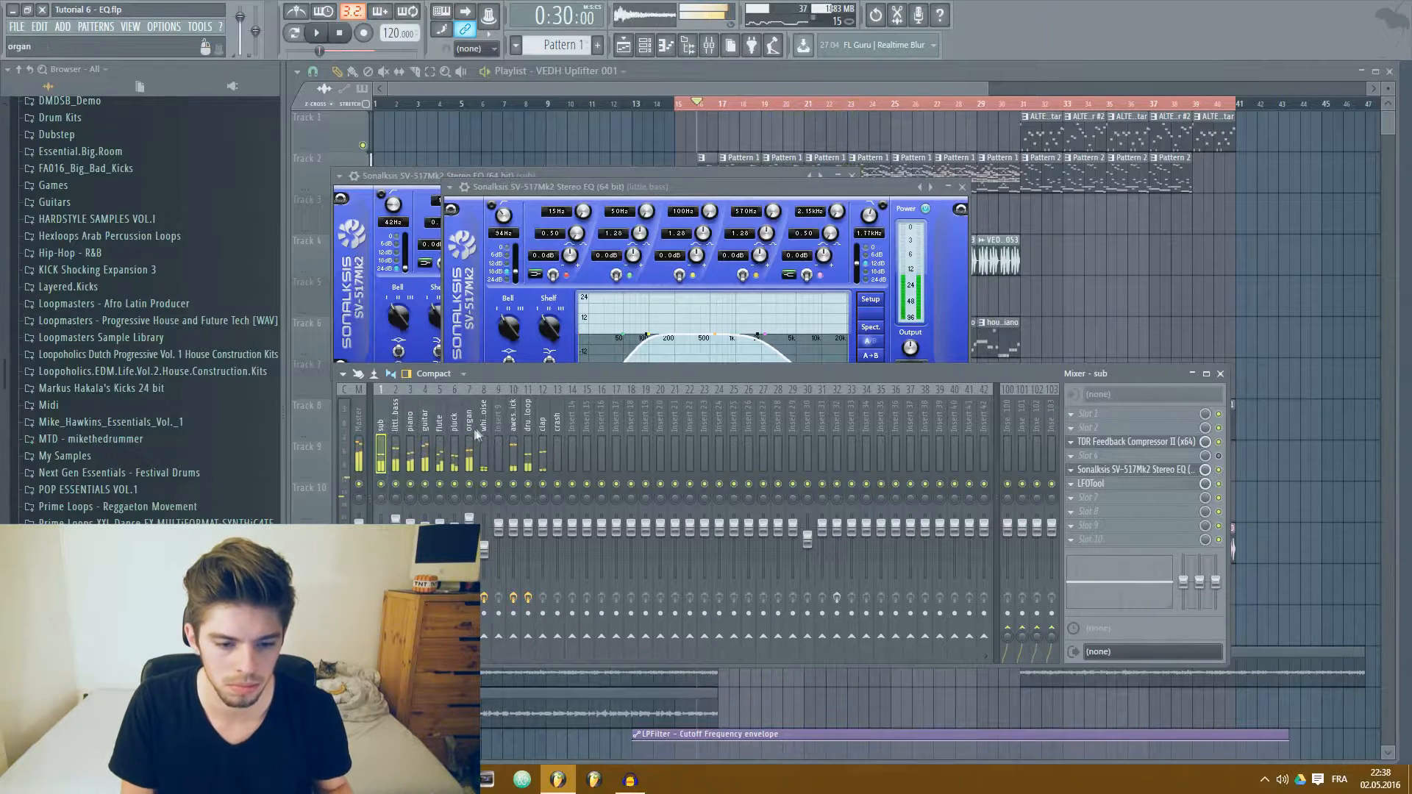
Solo and audition the piano channel, and load Sonalksis SV-517Mk2 Stereo EQ into its effect slot 6
{"action": "left_click", "coordinate": [411, 436]}
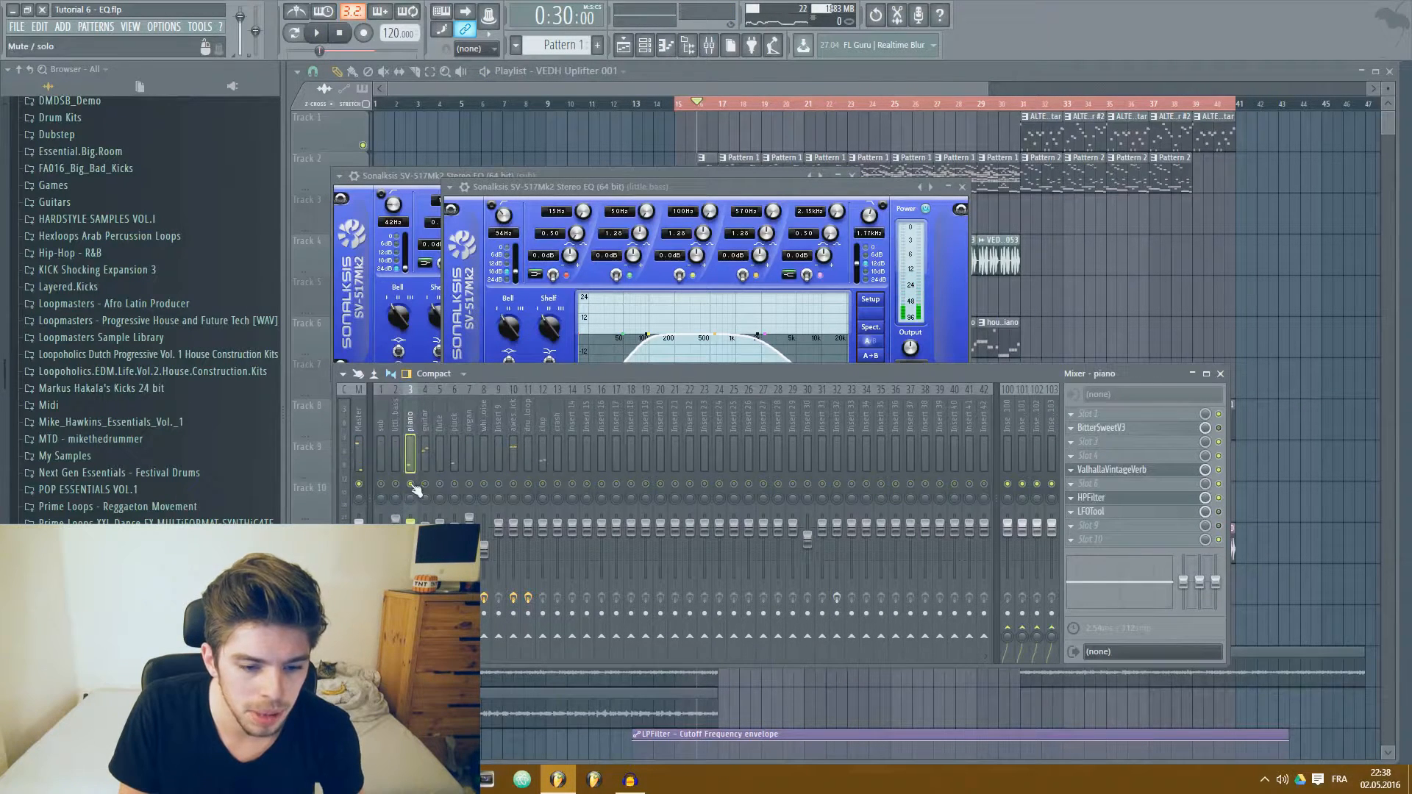
{"action": "key", "text": "space"}
{"action": "key", "text": "space"}
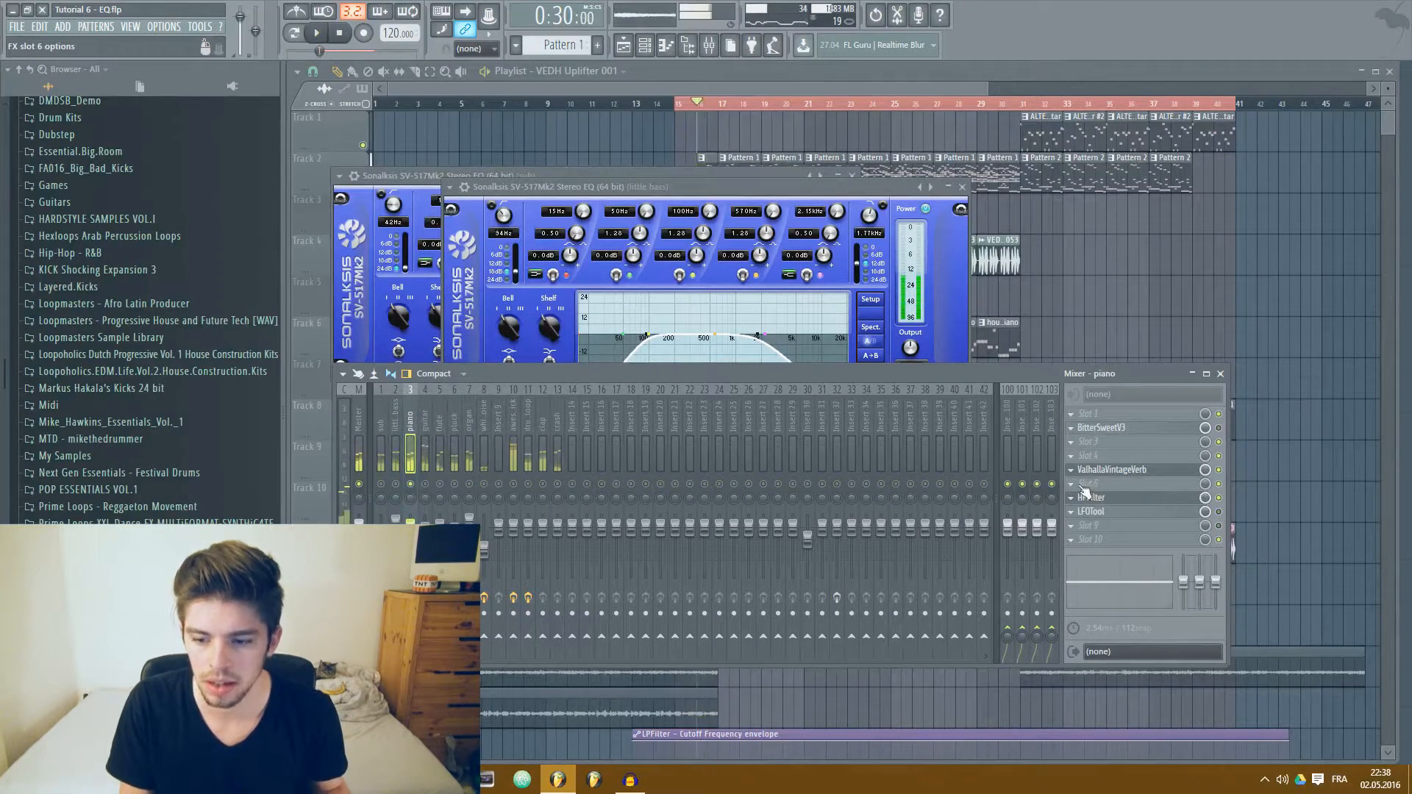
{"action": "left_click", "coordinate": [1075, 484]}
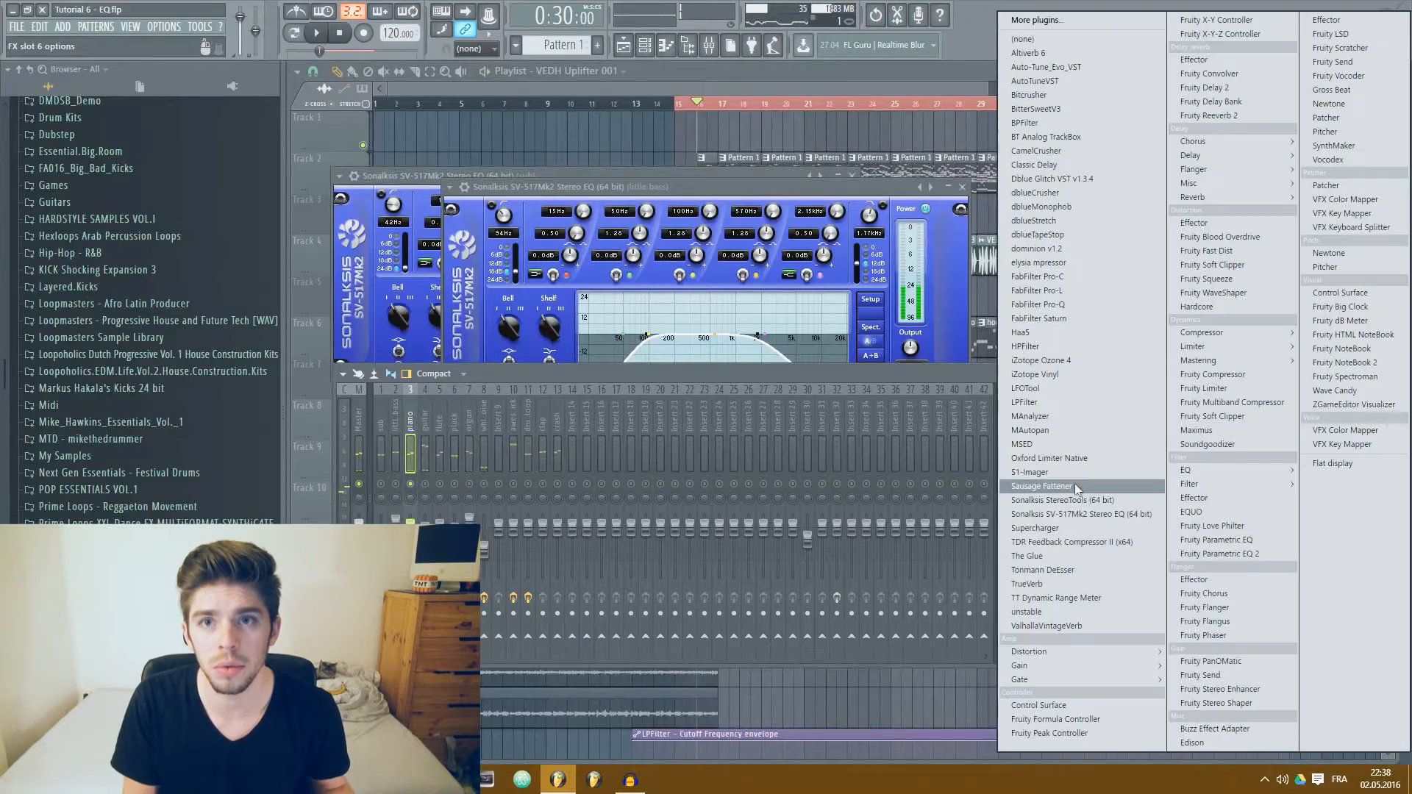
{"action": "left_click", "coordinate": [1097, 513]}
{"action": "left_click", "coordinate": [499, 361]}
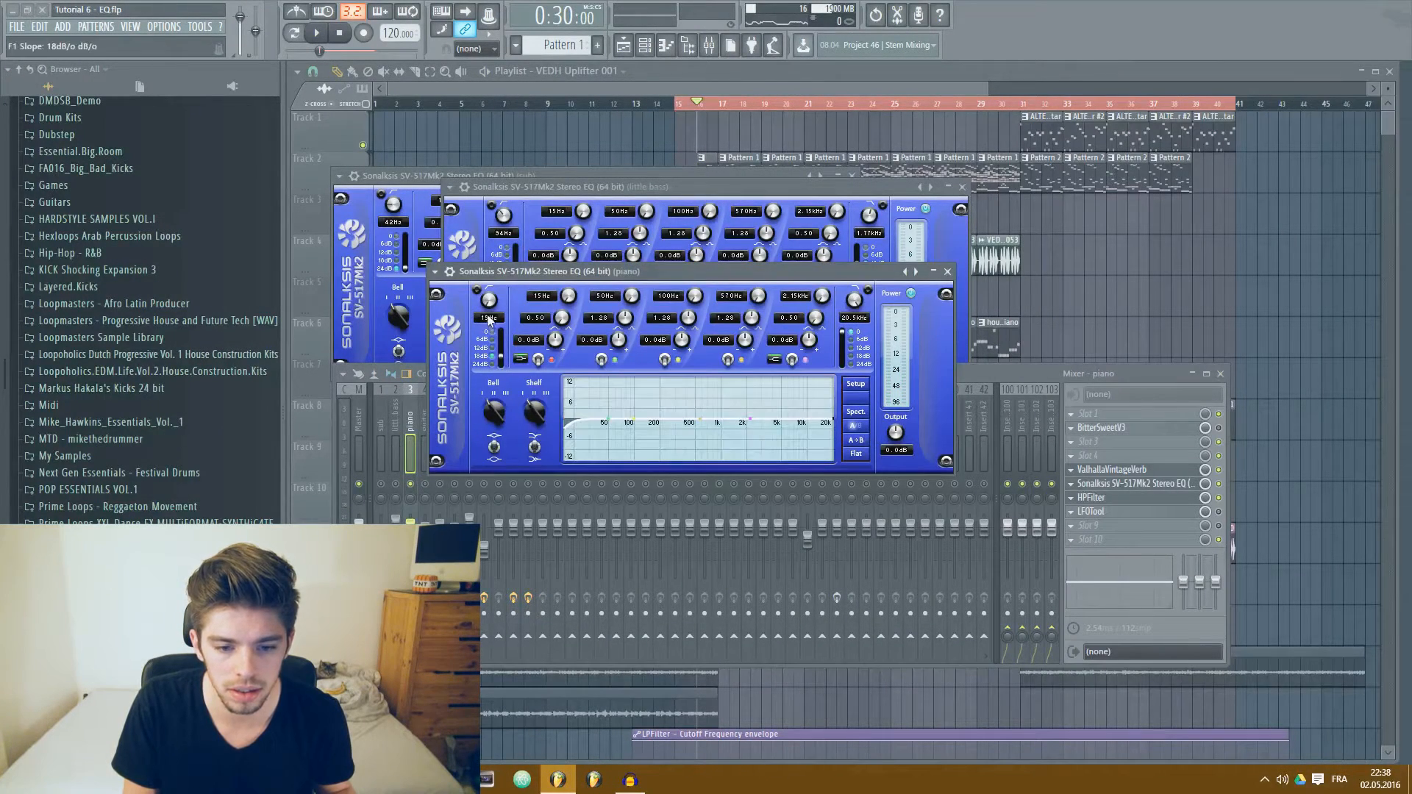
Low-cut the piano at 201 Hz during playback with the EQ's spectrum display turned on
{"action": "left_click_drag", "start_coordinate": [494, 294], "coordinate": [743, 302]}
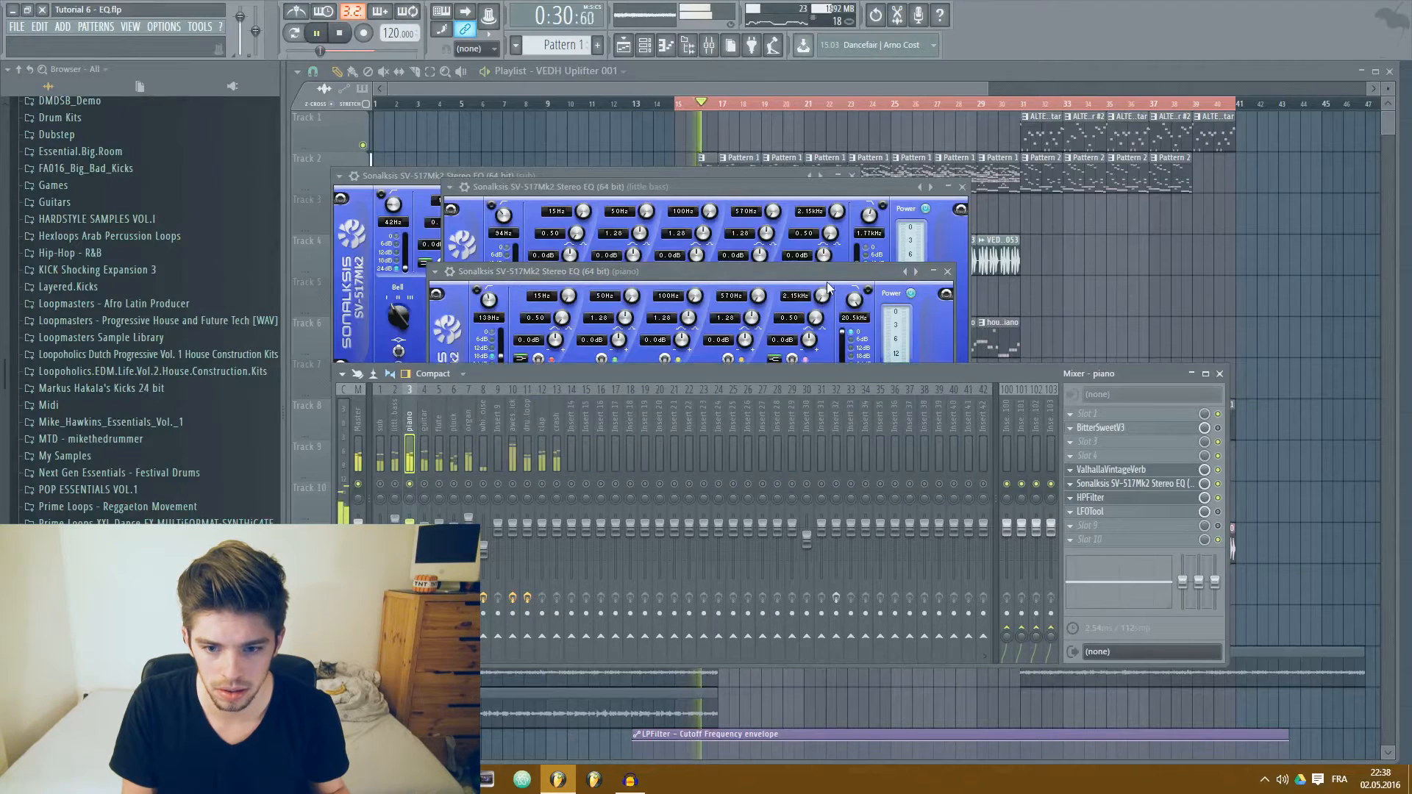
{"action": "left_click_drag", "start_coordinate": [829, 287], "coordinate": [838, 159]}
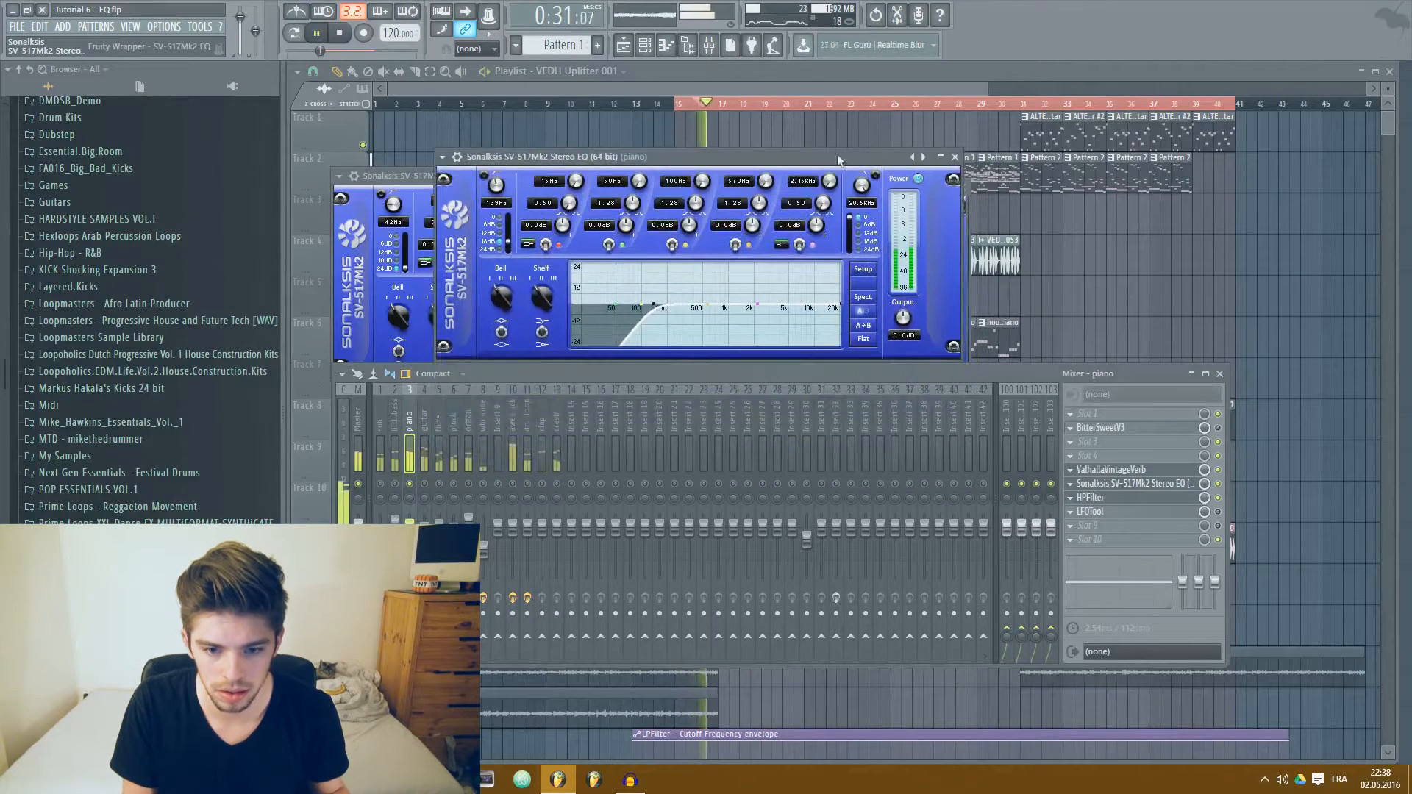
{"action": "left_click", "coordinate": [865, 298]}
{"action": "left_click_drag", "start_coordinate": [496, 185], "coordinate": [497, 177]}
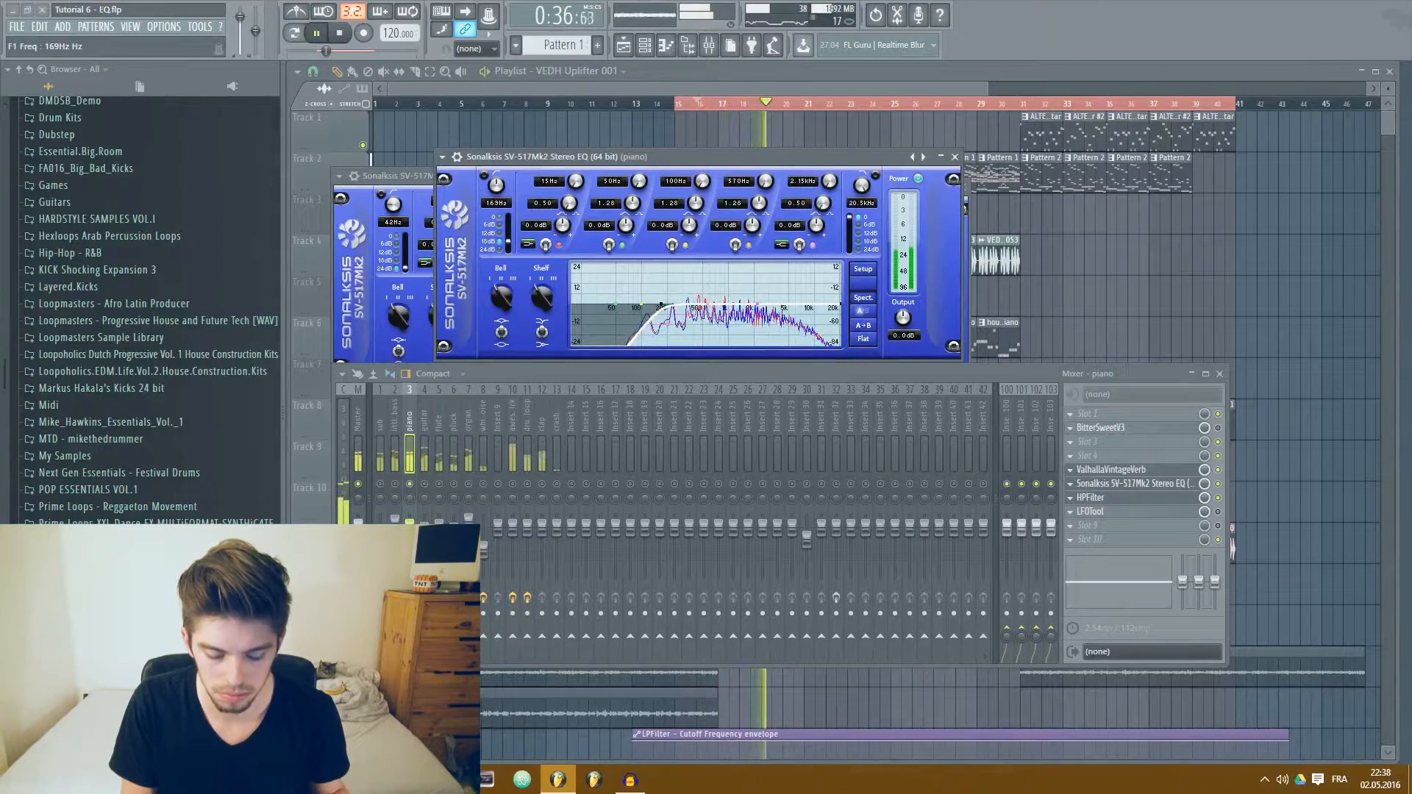
{"action": "mouse_move", "coordinate": [497, 181]}
{"action": "left_mouse_down"}
{"action": "mouse_move", "coordinate": [496, 228]}
{"action": "mouse_move", "coordinate": [497, 176]}
{"action": "left_mouse_up"}
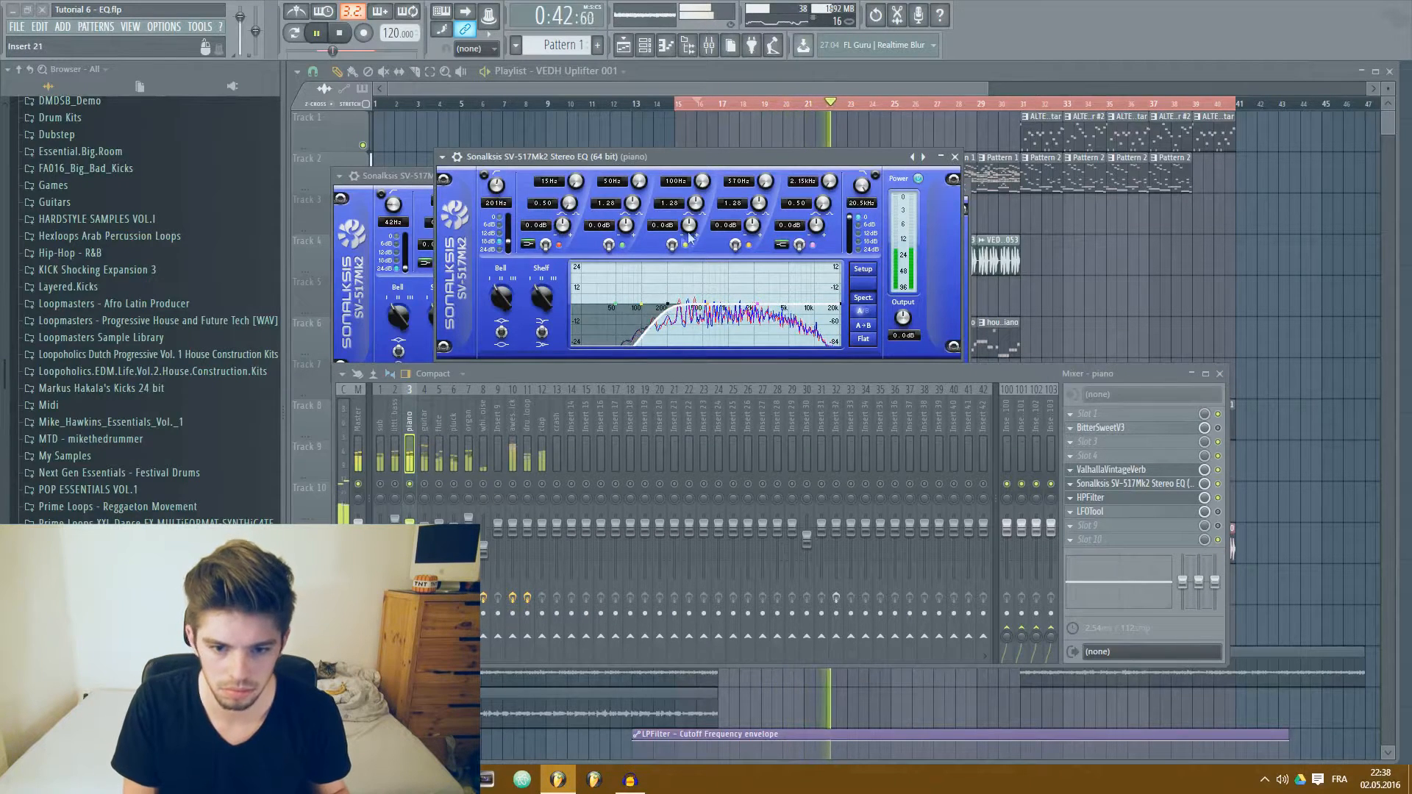
Sweep for harsh piano frequencies and cut them narrowly by 10.1 dB in the low mids and 7.6 dB at 2.57 kHz
{"action": "left_click_drag", "start_coordinate": [689, 226], "coordinate": [689, 280]}
{"action": "left_click_drag", "start_coordinate": [702, 180], "coordinate": [689, 239]}
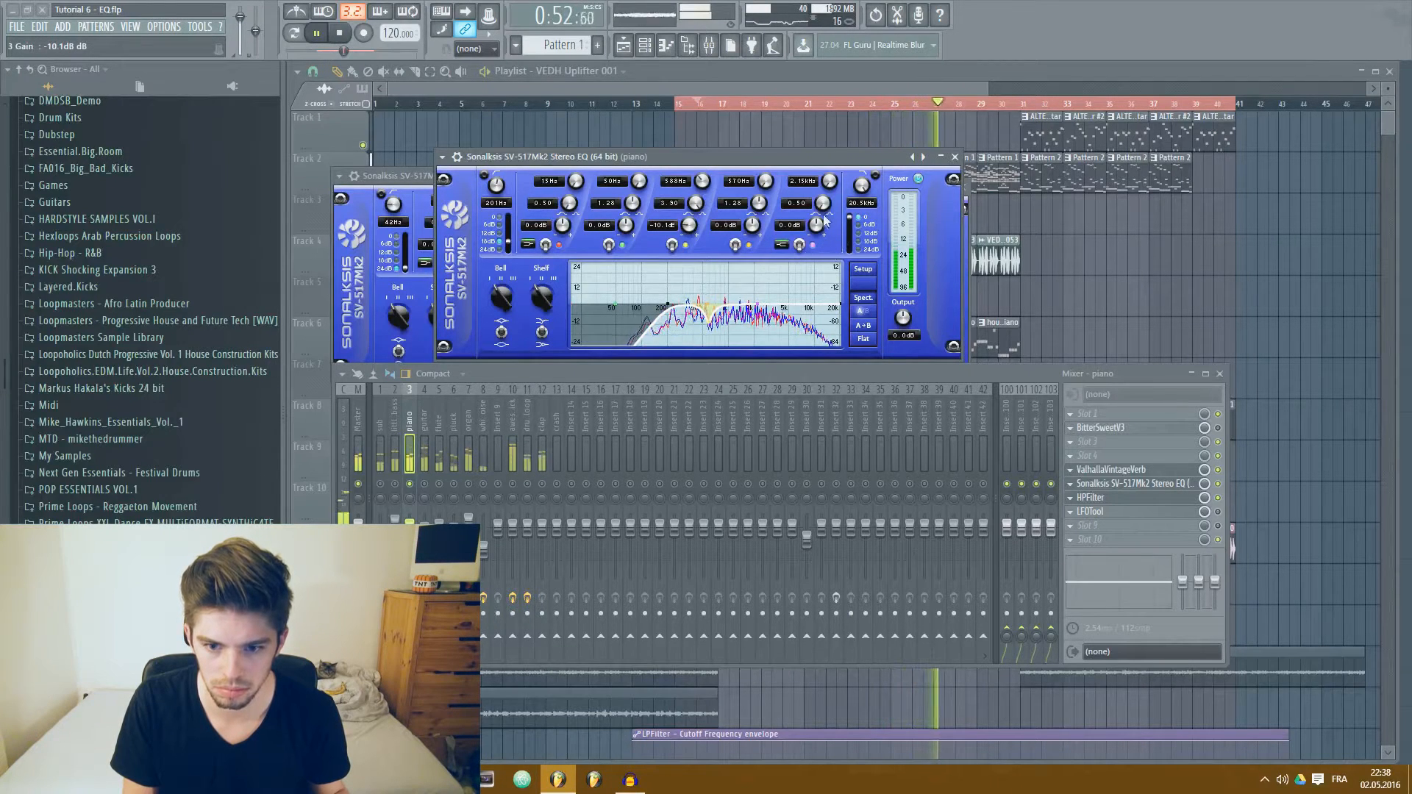
{"action": "left_click_drag", "start_coordinate": [825, 219], "coordinate": [829, 172]}
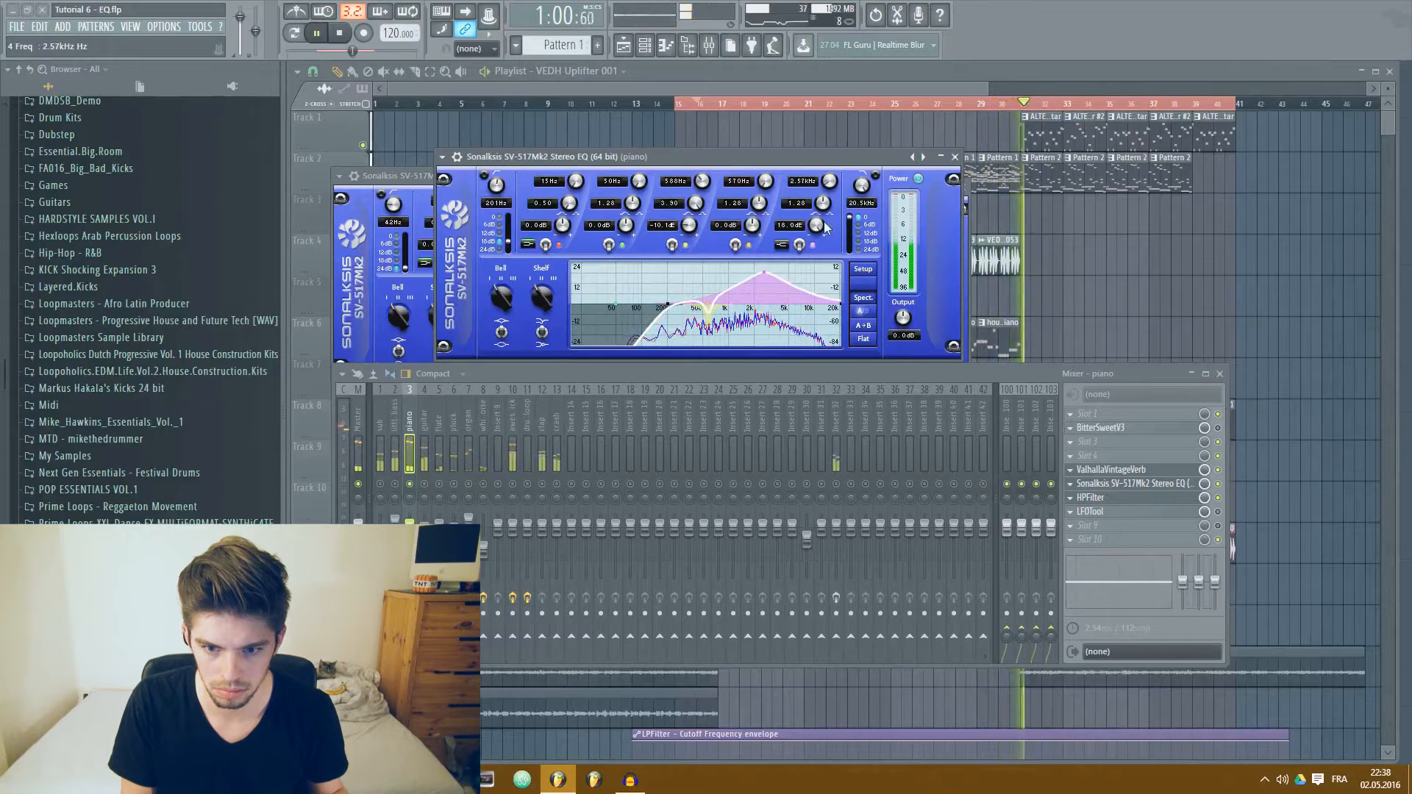
{"action": "left_click_drag", "start_coordinate": [817, 226], "coordinate": [816, 284]}
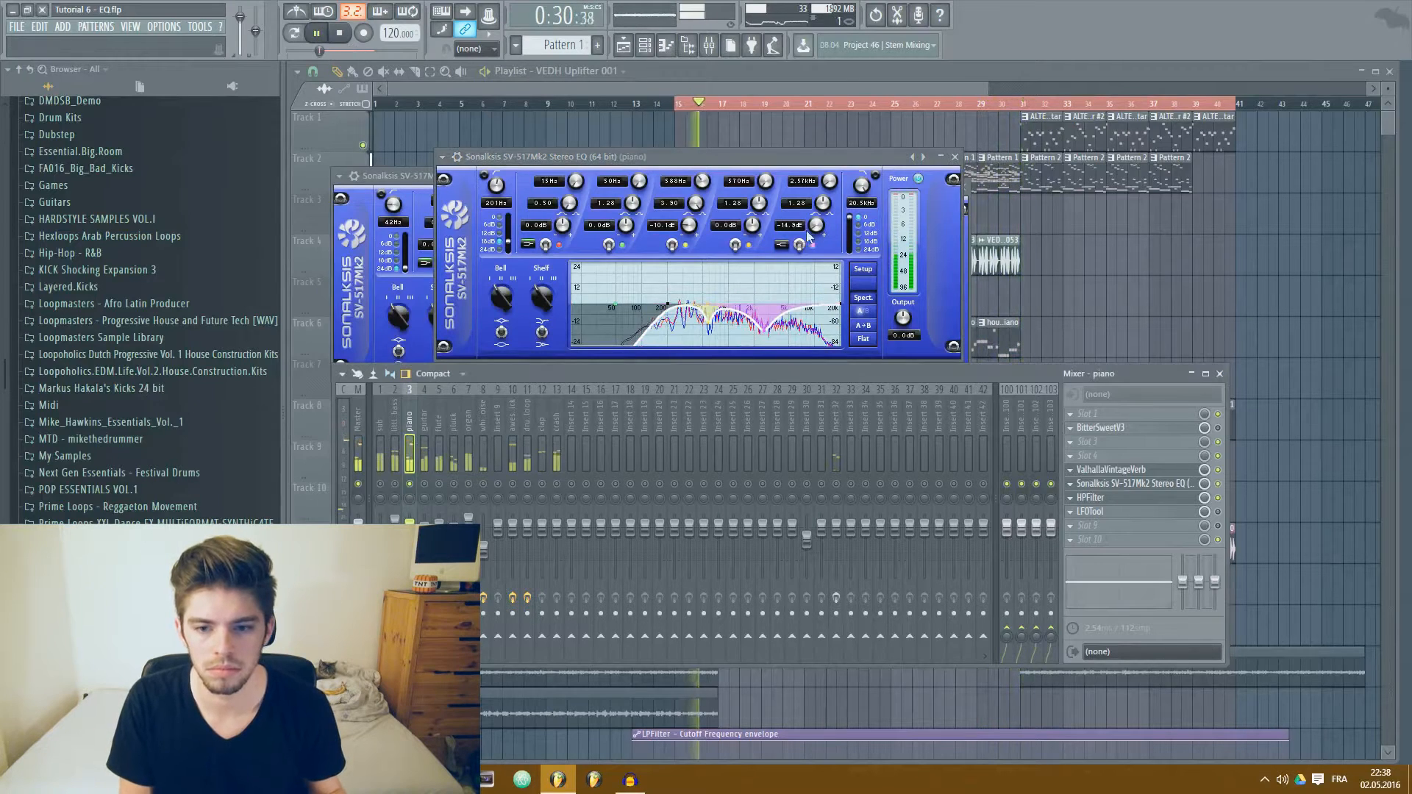
{"action": "mouse_move", "coordinate": [823, 203]}
{"action": "left_mouse_down"}
{"action": "mouse_move", "coordinate": [822, 181]}
{"action": "mouse_move", "coordinate": [816, 206]}
{"action": "left_mouse_up"}
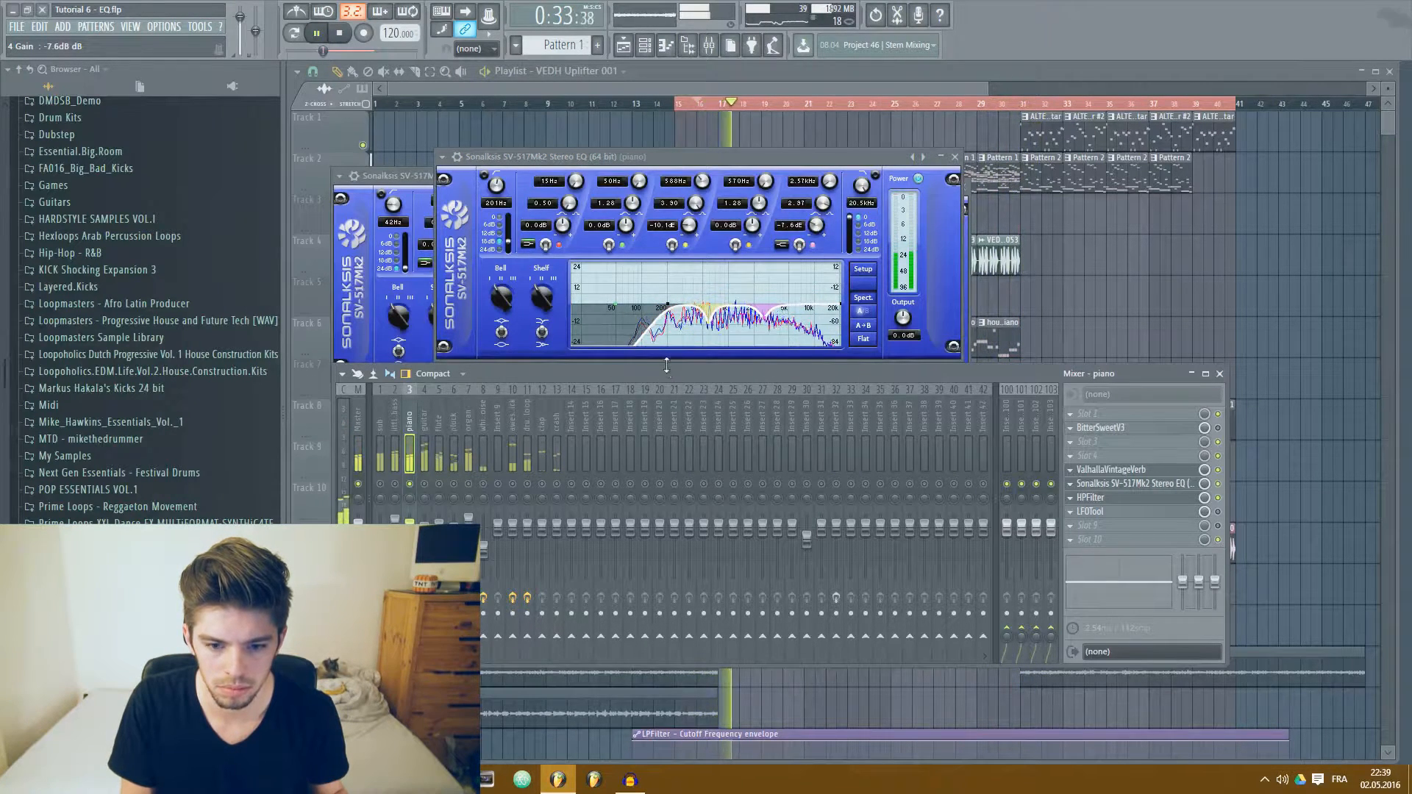
Compare the full mix with the piano's EQ toggled
{"action": "key", "text": "space"}
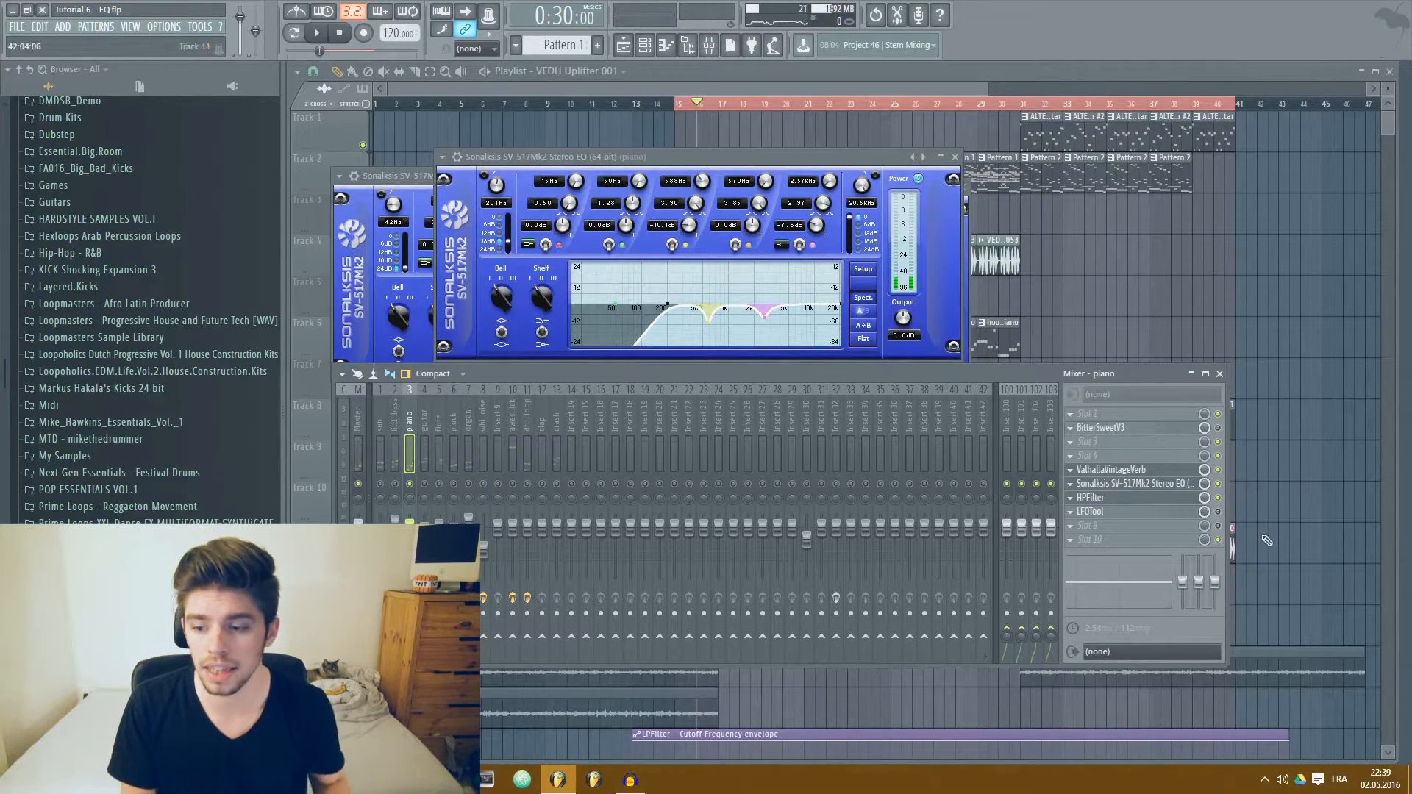
{"action": "left_click", "coordinate": [1218, 484]}
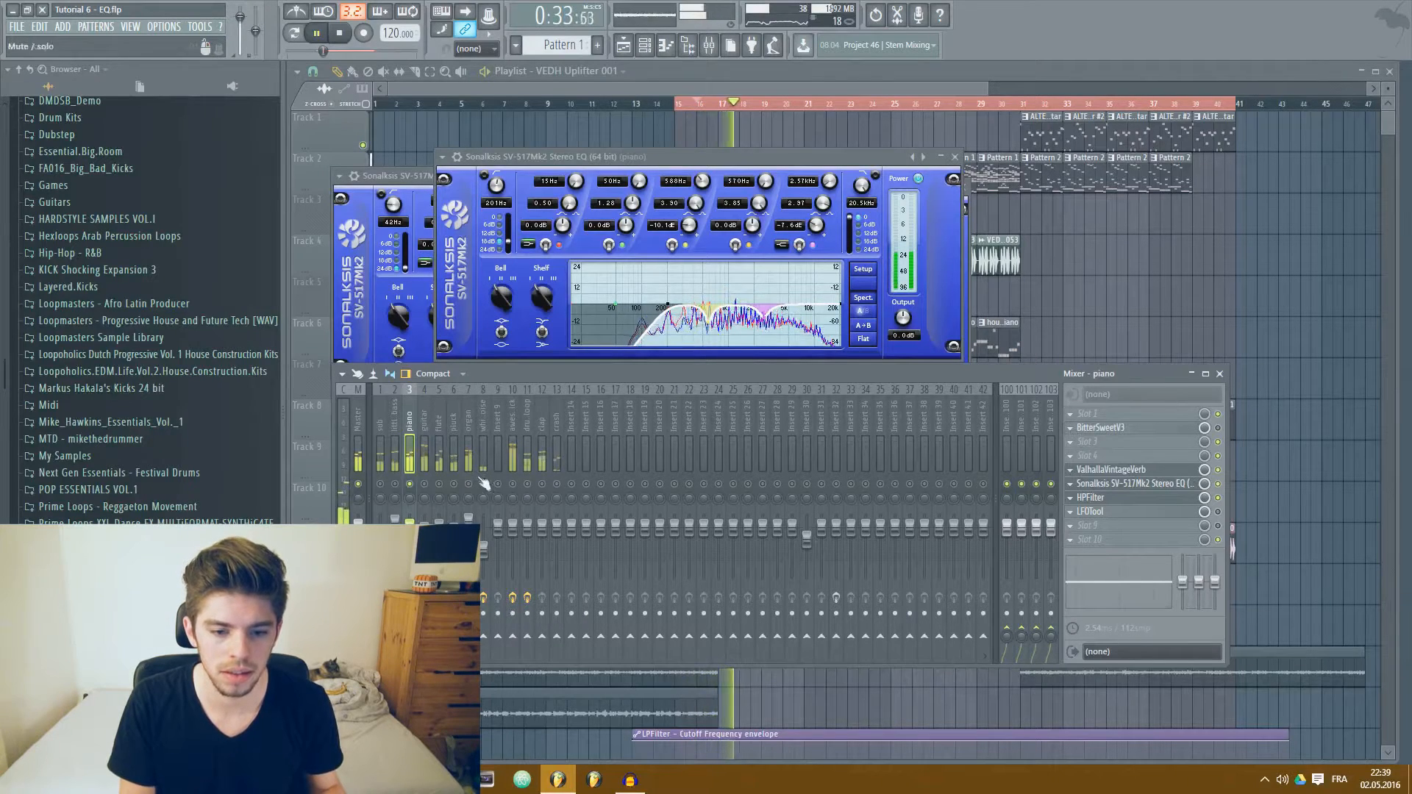
{"action": "key", "text": "space"}
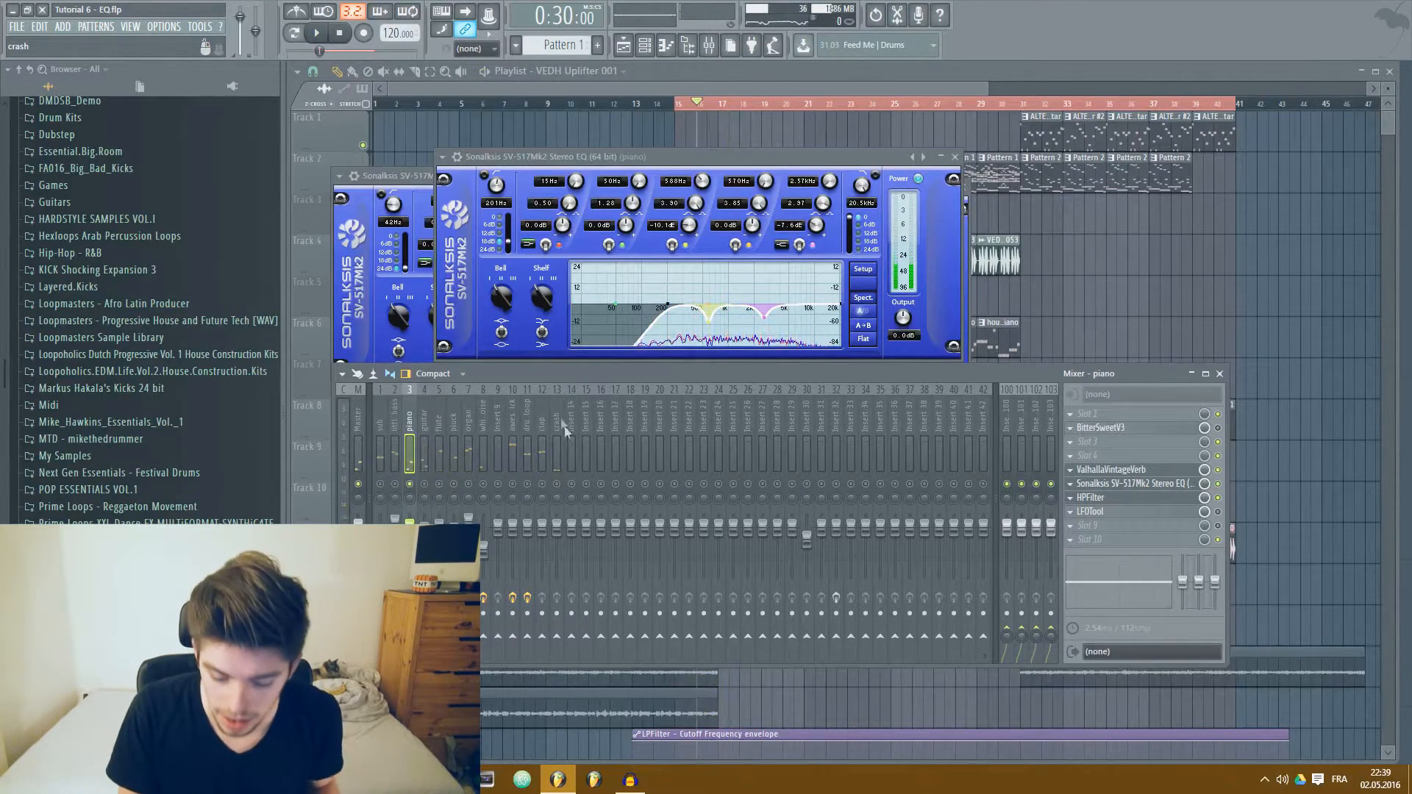
Solo the flute channel, load Sonalksis SV-517Mk2 Stereo EQ into its effect slot 5 and turn on the spectrum display
{"action": "left_click", "coordinate": [425, 454]}
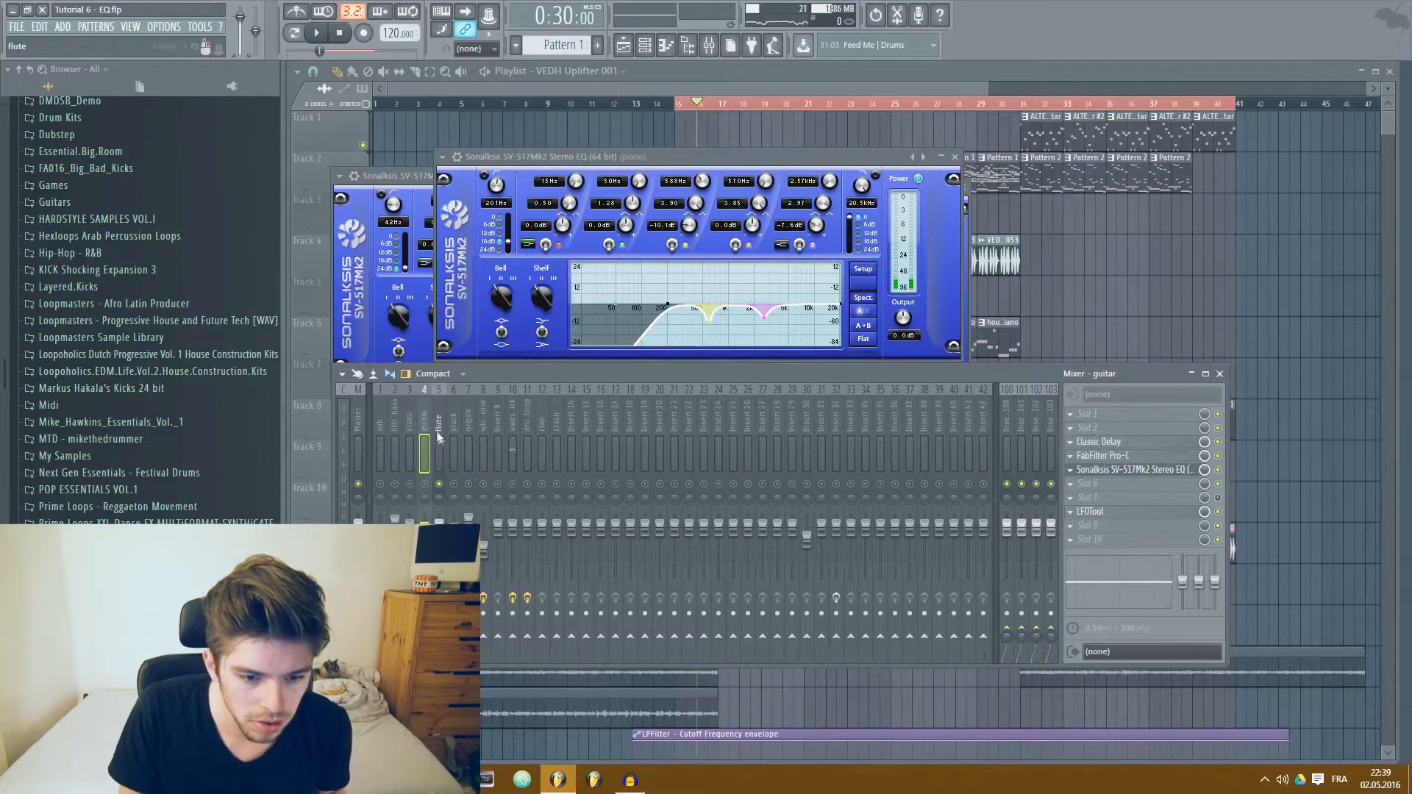
{"action": "left_click", "coordinate": [439, 439]}
{"action": "key", "text": "space"}
{"action": "left_click", "coordinate": [1075, 469]}
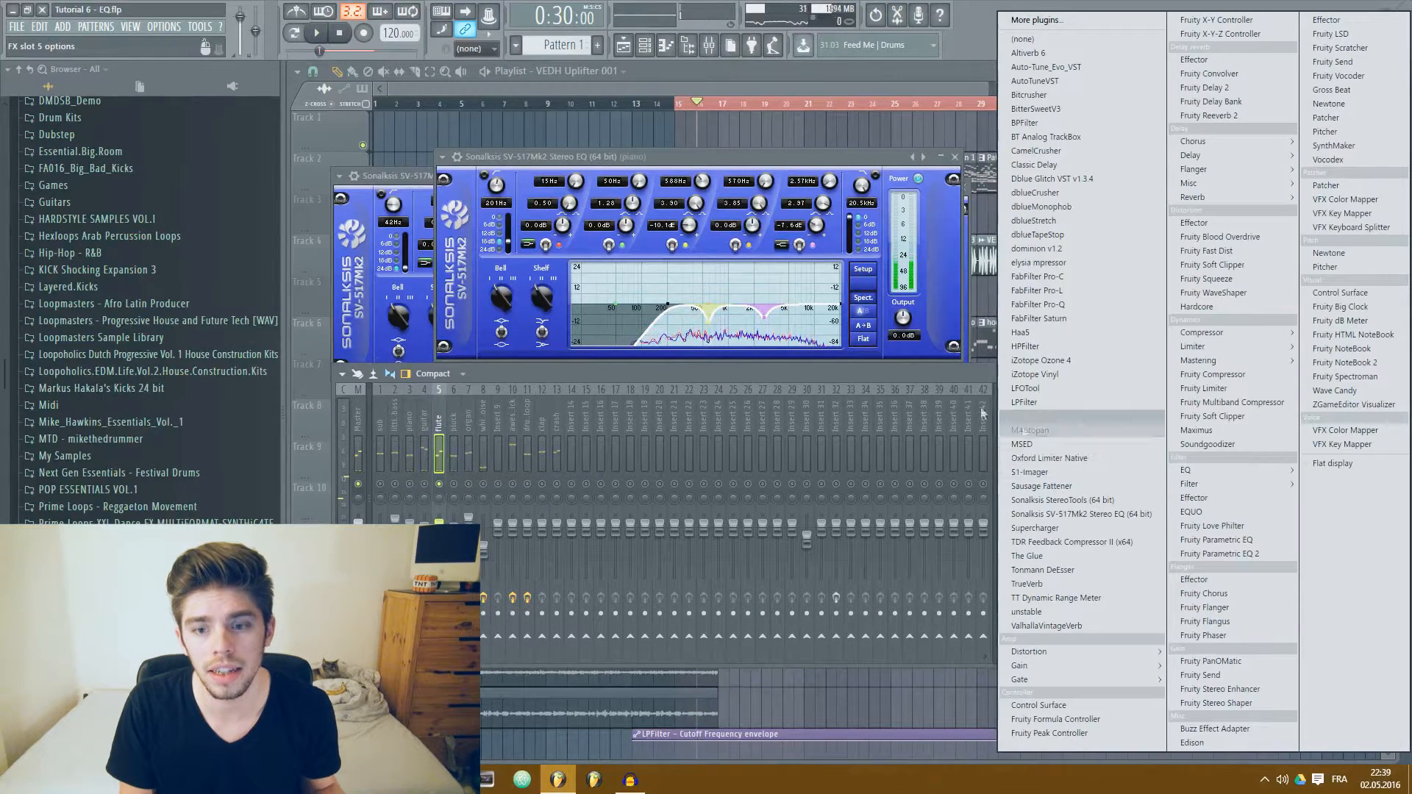
{"action": "left_click", "coordinate": [836, 364]}
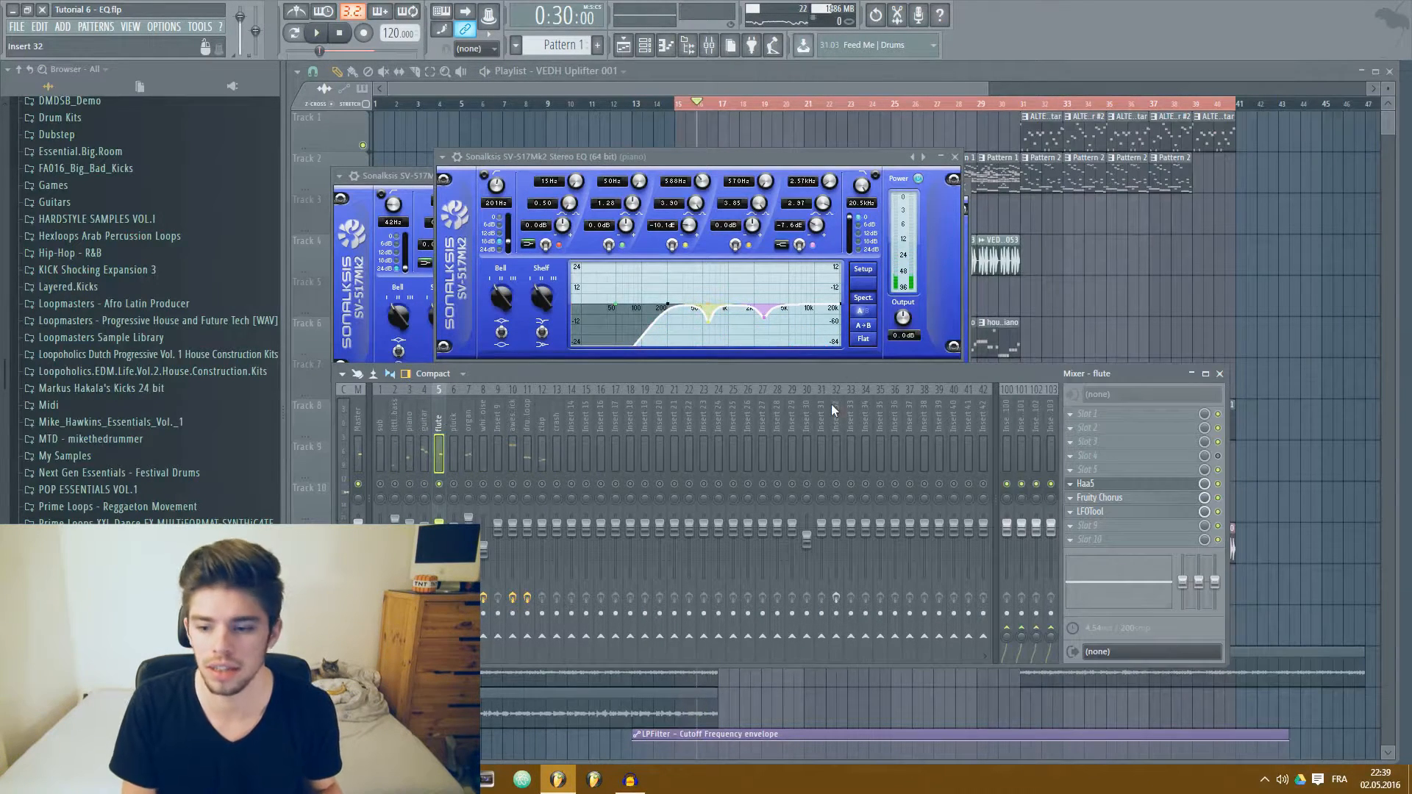
{"action": "key", "text": "space"}
{"action": "left_click", "coordinate": [1088, 468]}
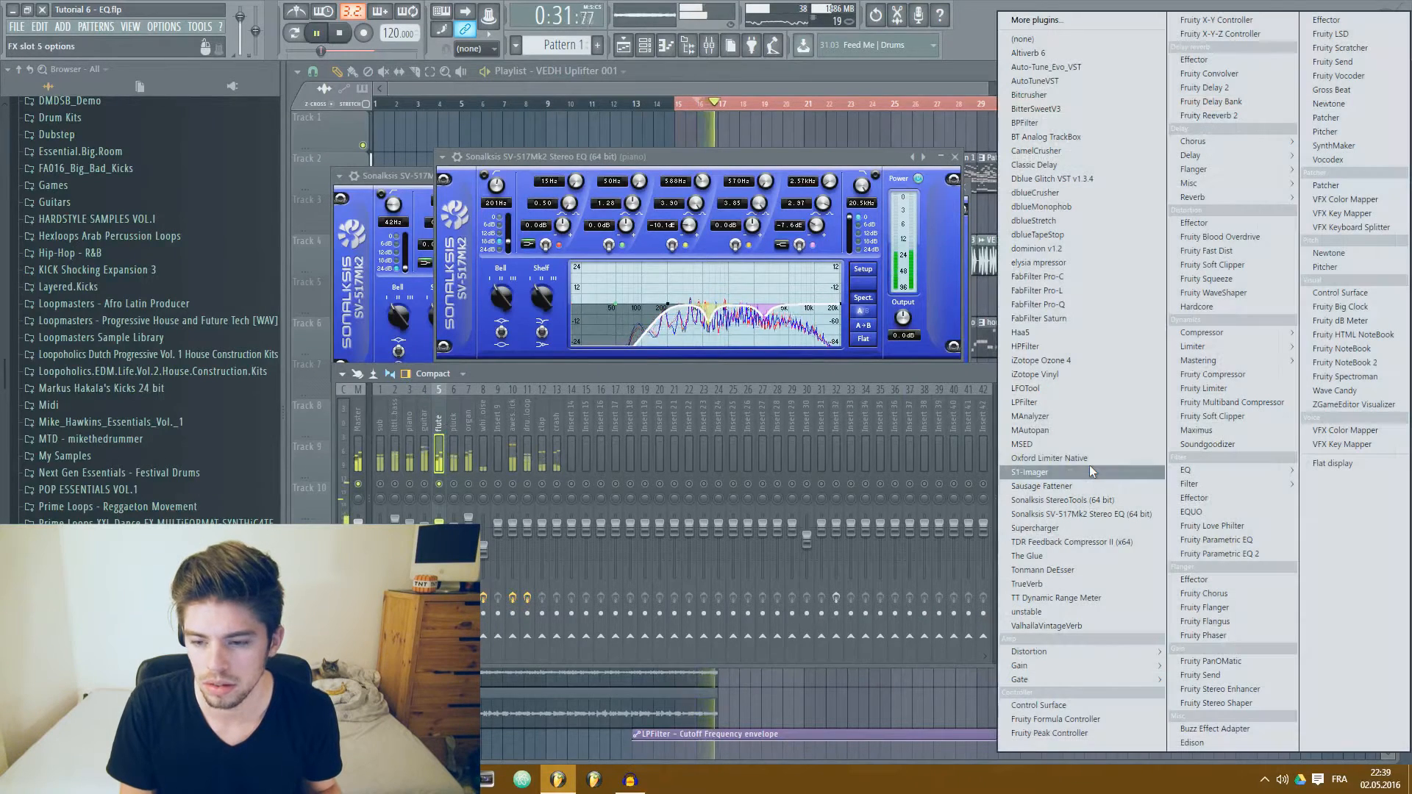
{"action": "left_click", "coordinate": [1099, 513]}
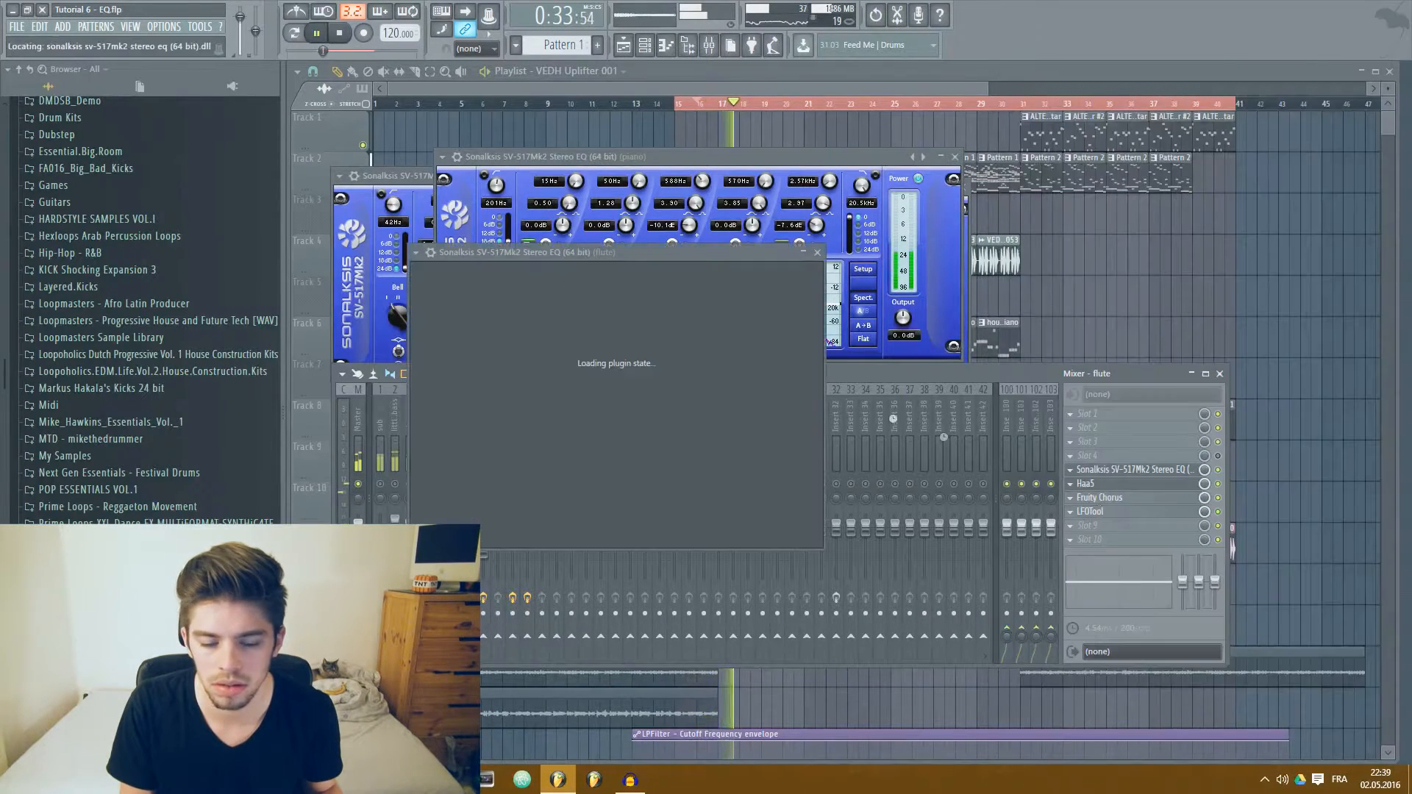
{"action": "left_click", "coordinate": [831, 394]}
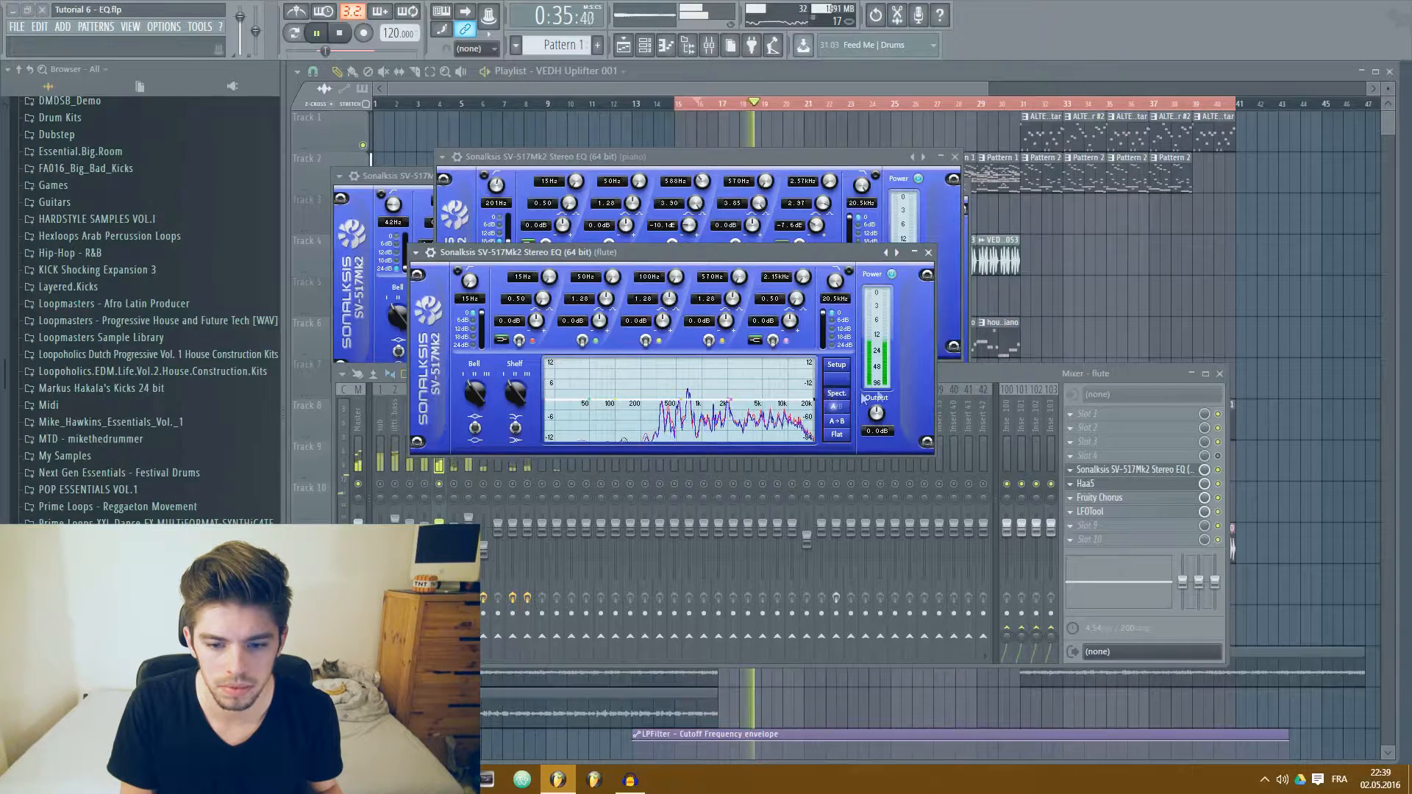
Move the flute's EQ window clear of the mixer and low-cut the flute at 472 Hz during playback
{"action": "left_click", "coordinate": [954, 388]}
{"action": "key", "text": "space"}
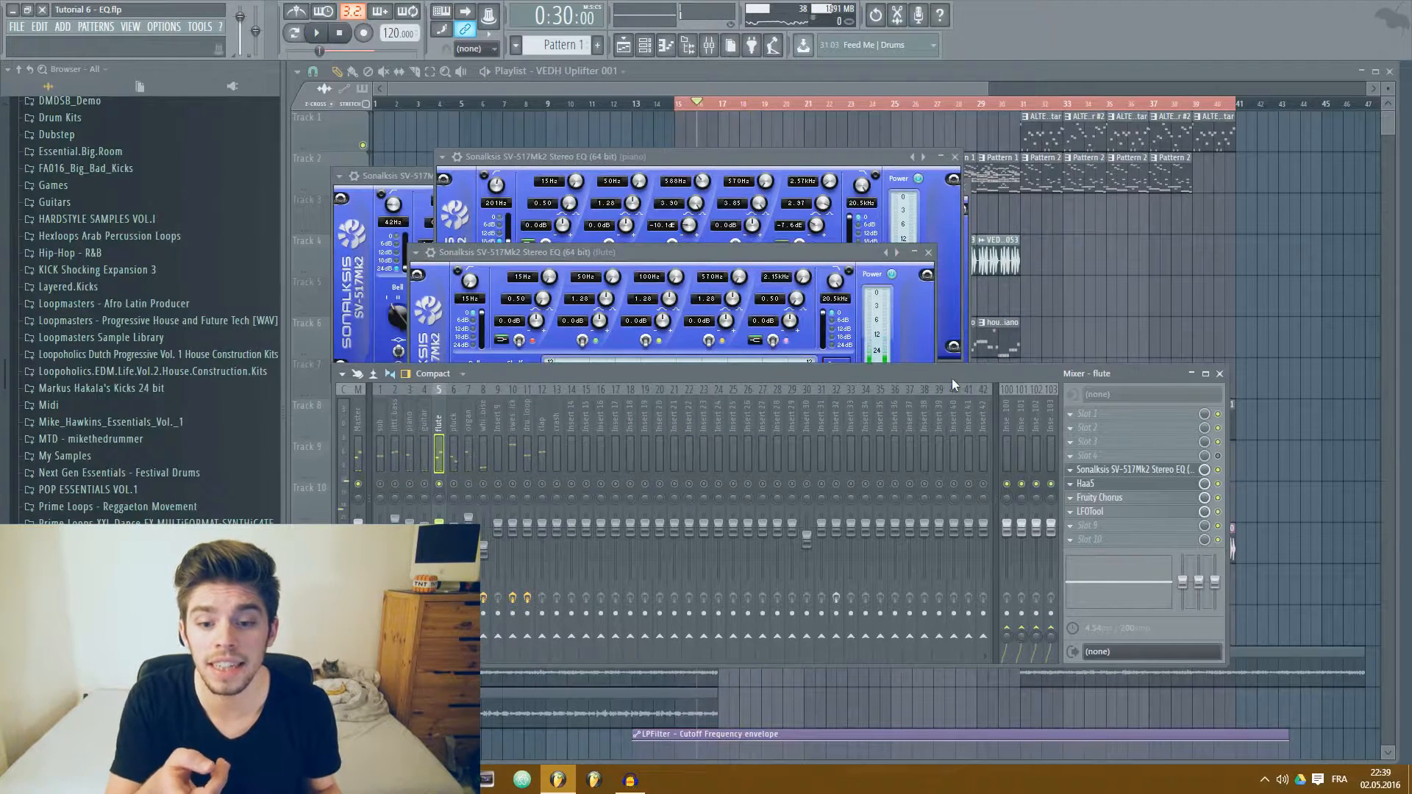
{"action": "left_click_drag", "start_coordinate": [684, 252], "coordinate": [792, 177]}
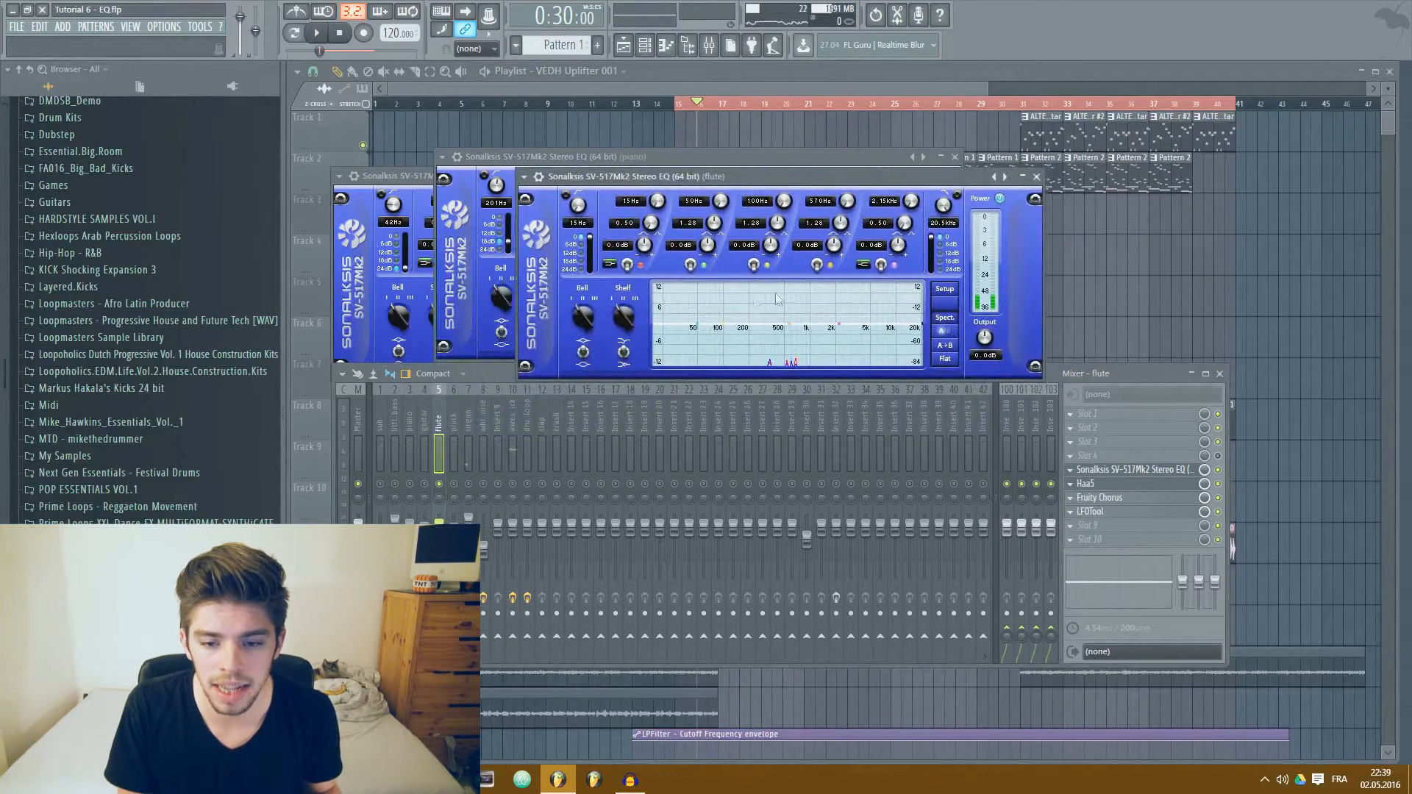
{"action": "key", "text": "space"}
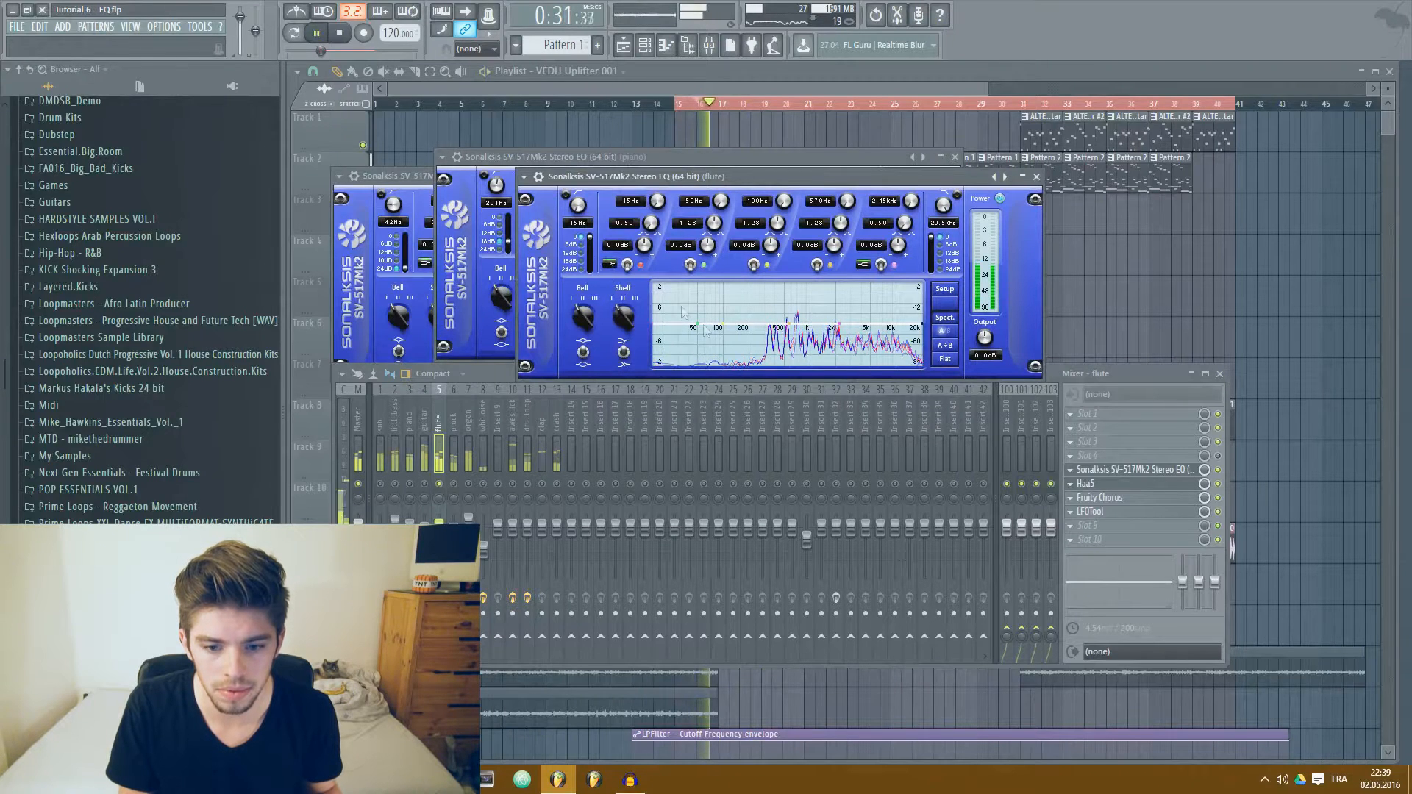
{"action": "left_click_drag", "start_coordinate": [586, 209], "coordinate": [586, 183]}
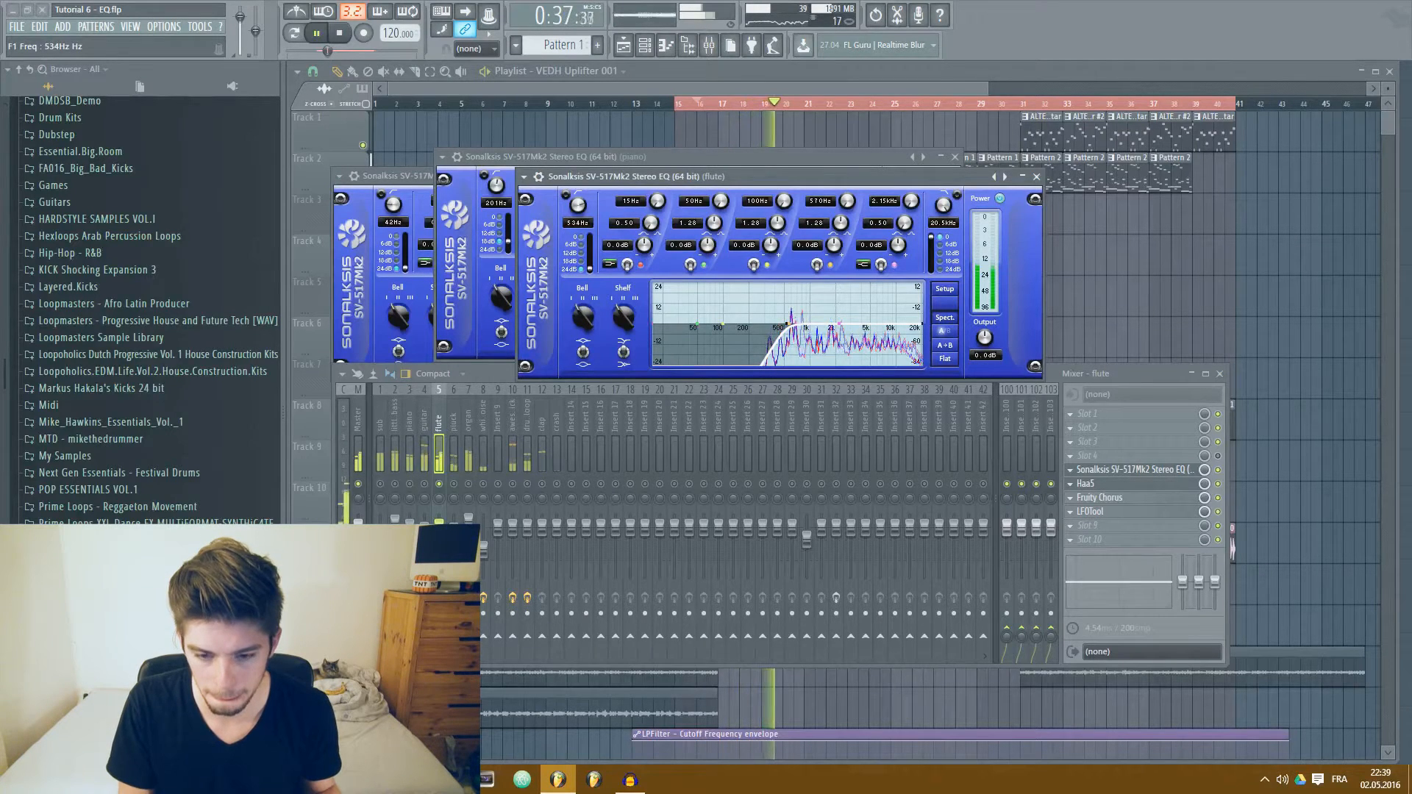
{"action": "left_click_drag", "start_coordinate": [585, 183], "coordinate": [586, 184]}
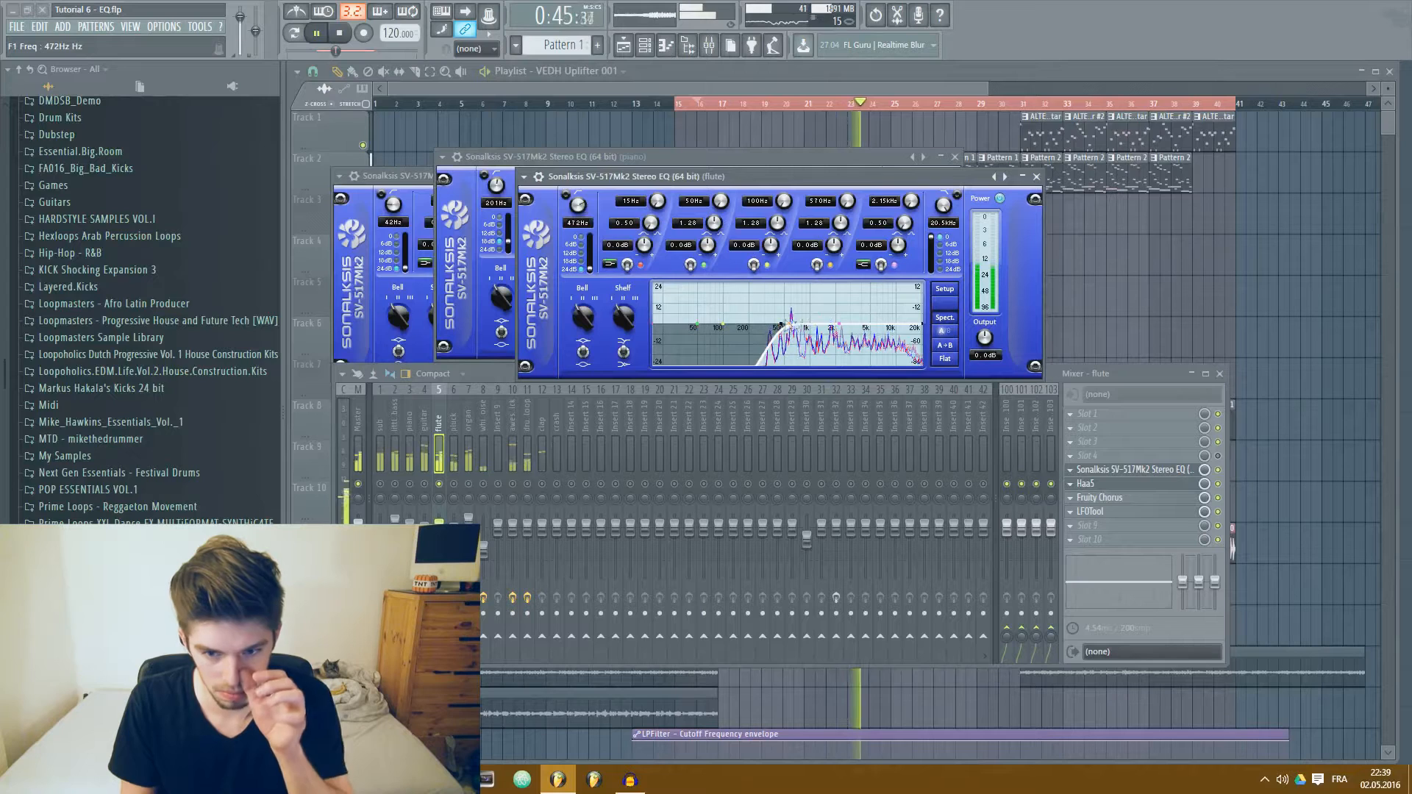
Sweep the flute's resonances and cut them narrowly by 6.7 dB in the low mids and 7.0 dB at 3.15 kHz
{"action": "left_click_drag", "start_coordinate": [778, 223], "coordinate": [784, 173]}
{"action": "left_click_drag", "start_coordinate": [770, 244], "coordinate": [770, 301]}
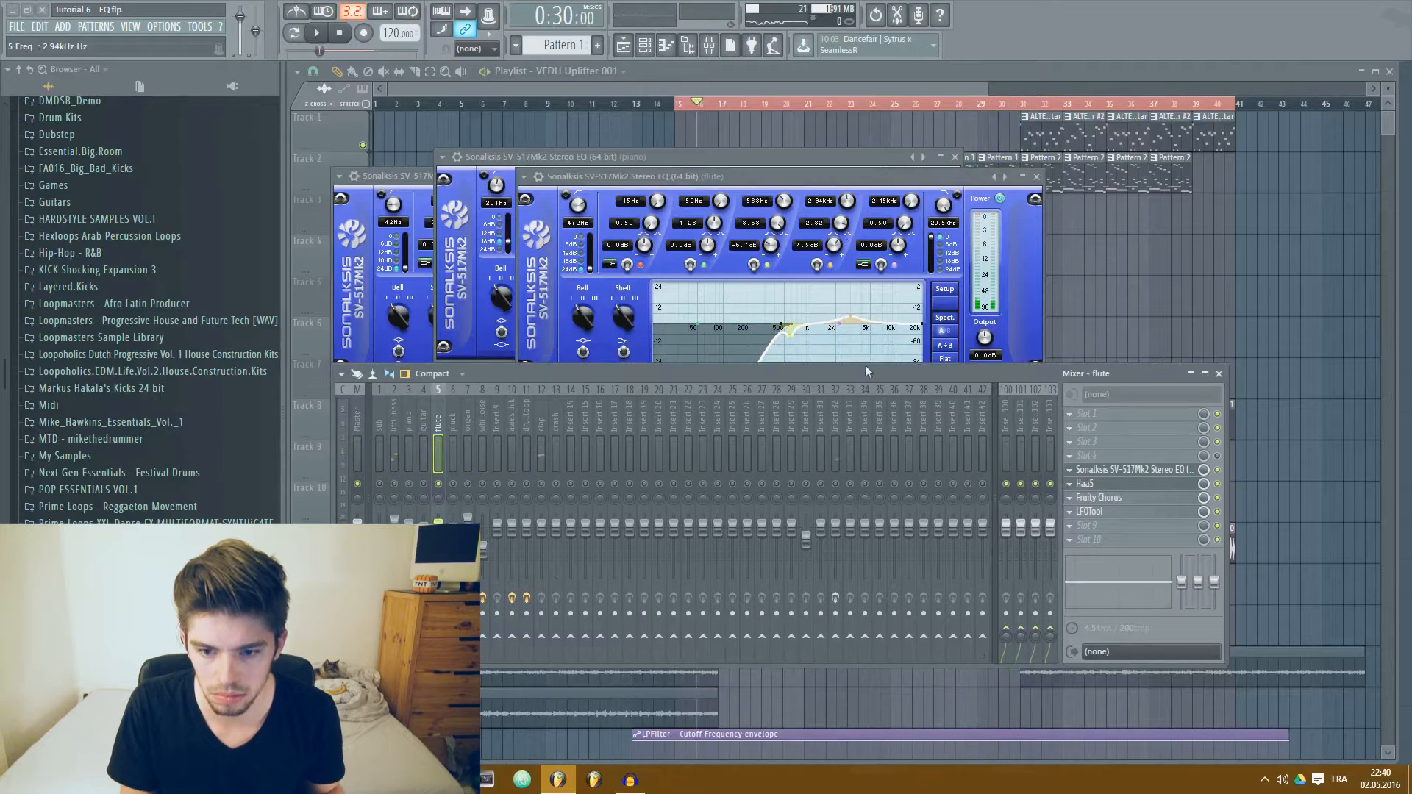
{"action": "key", "text": "space"}
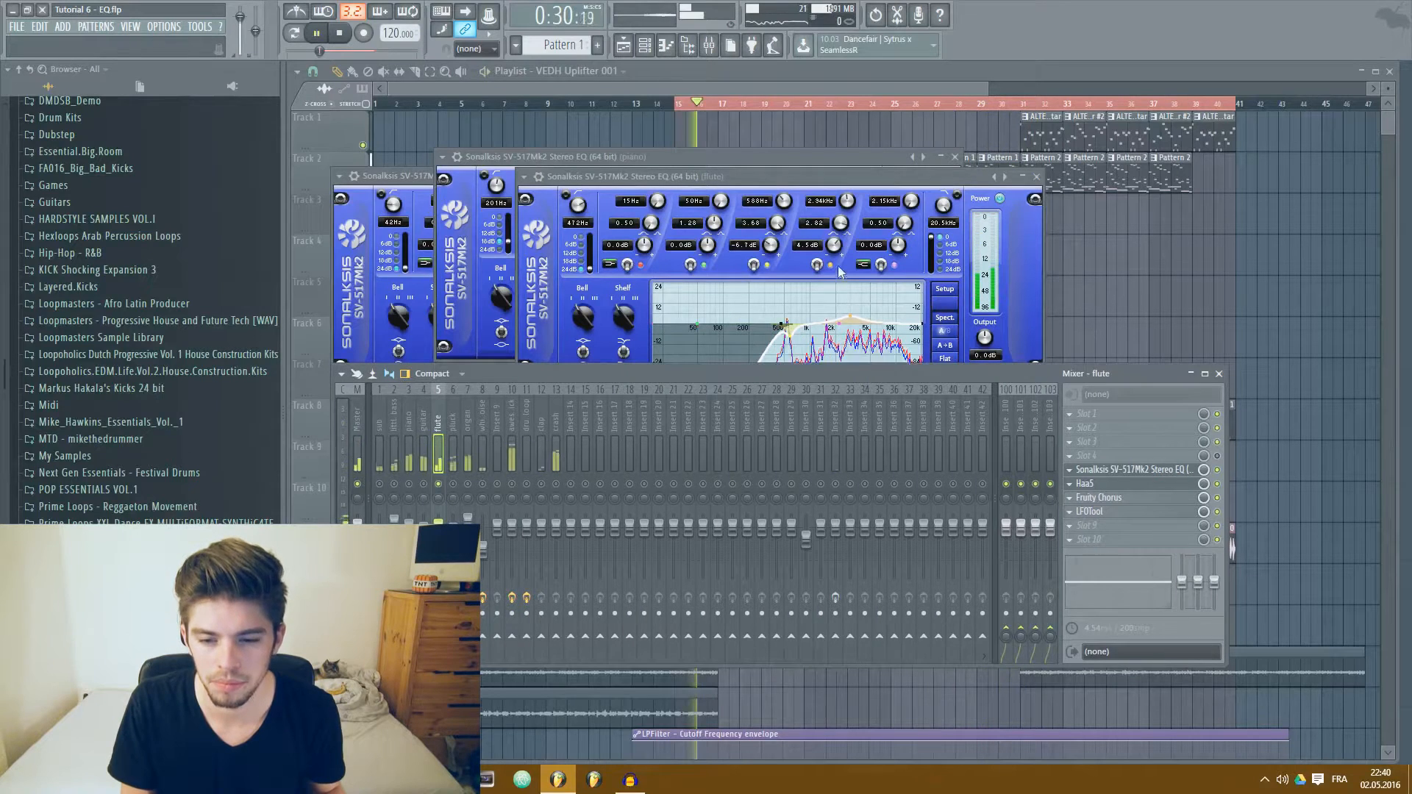
{"action": "left_click_drag", "start_coordinate": [847, 202], "coordinate": [848, 196]}
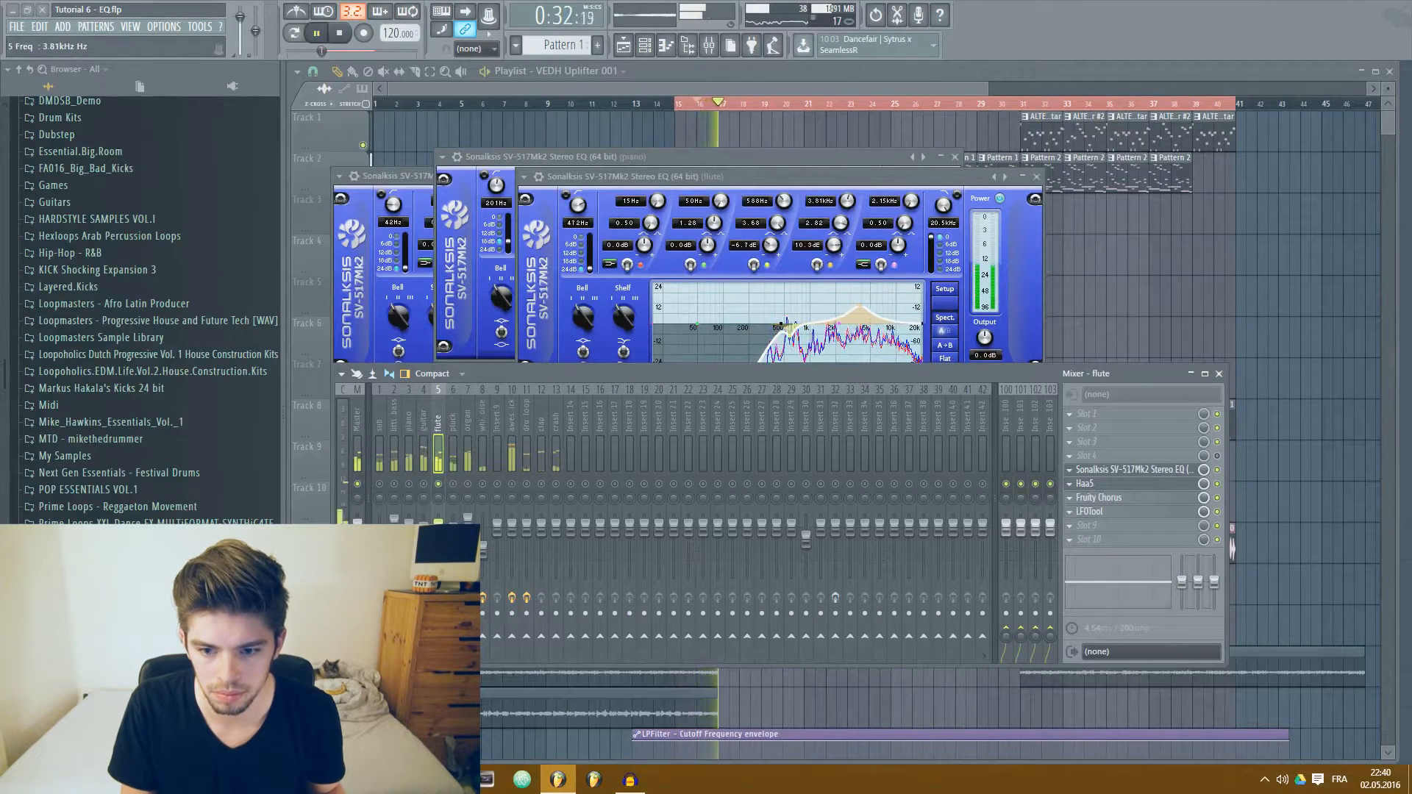
{"action": "left_click_drag", "start_coordinate": [833, 245], "coordinate": [834, 226]}
{"action": "left_click_drag", "start_coordinate": [848, 201], "coordinate": [835, 301]}
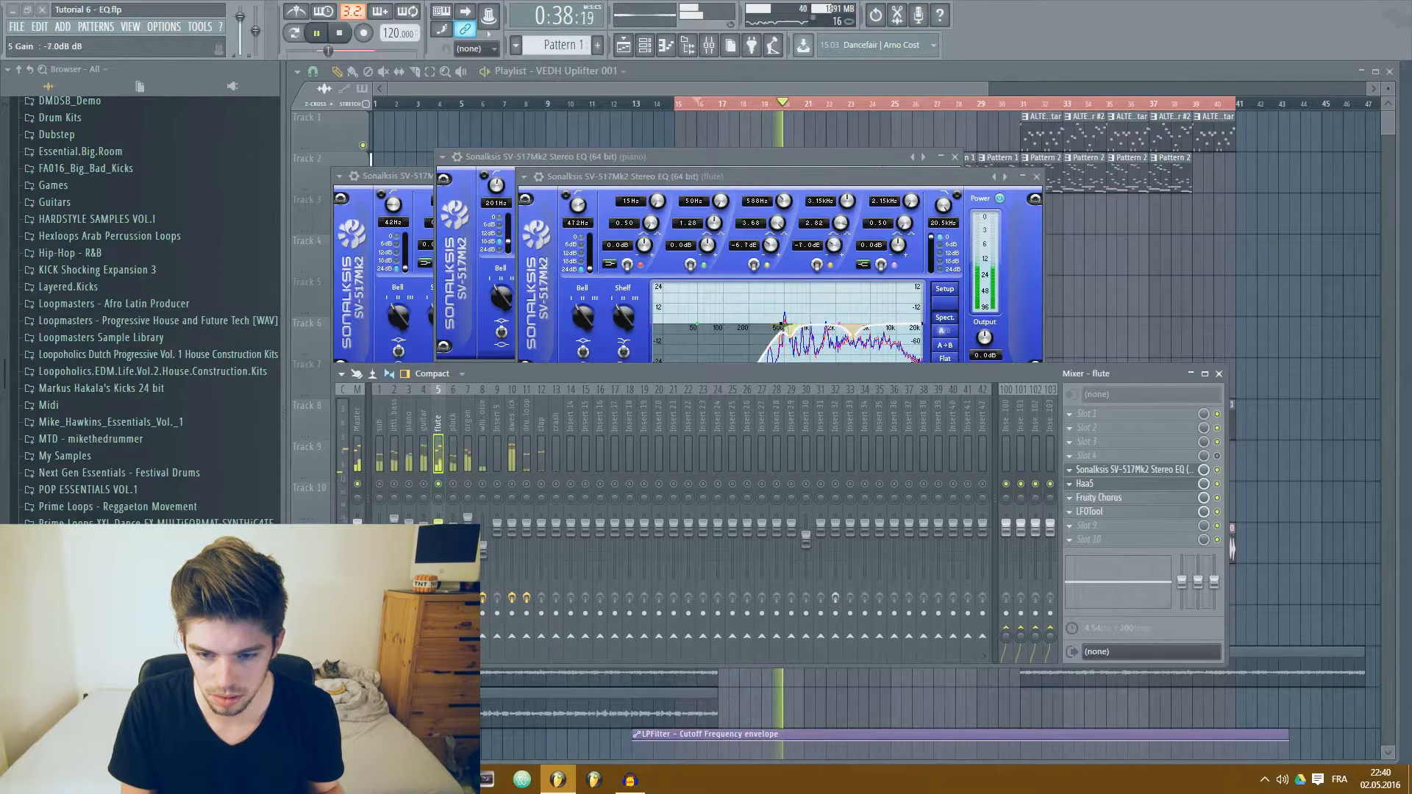
{"action": "key", "text": "space"}
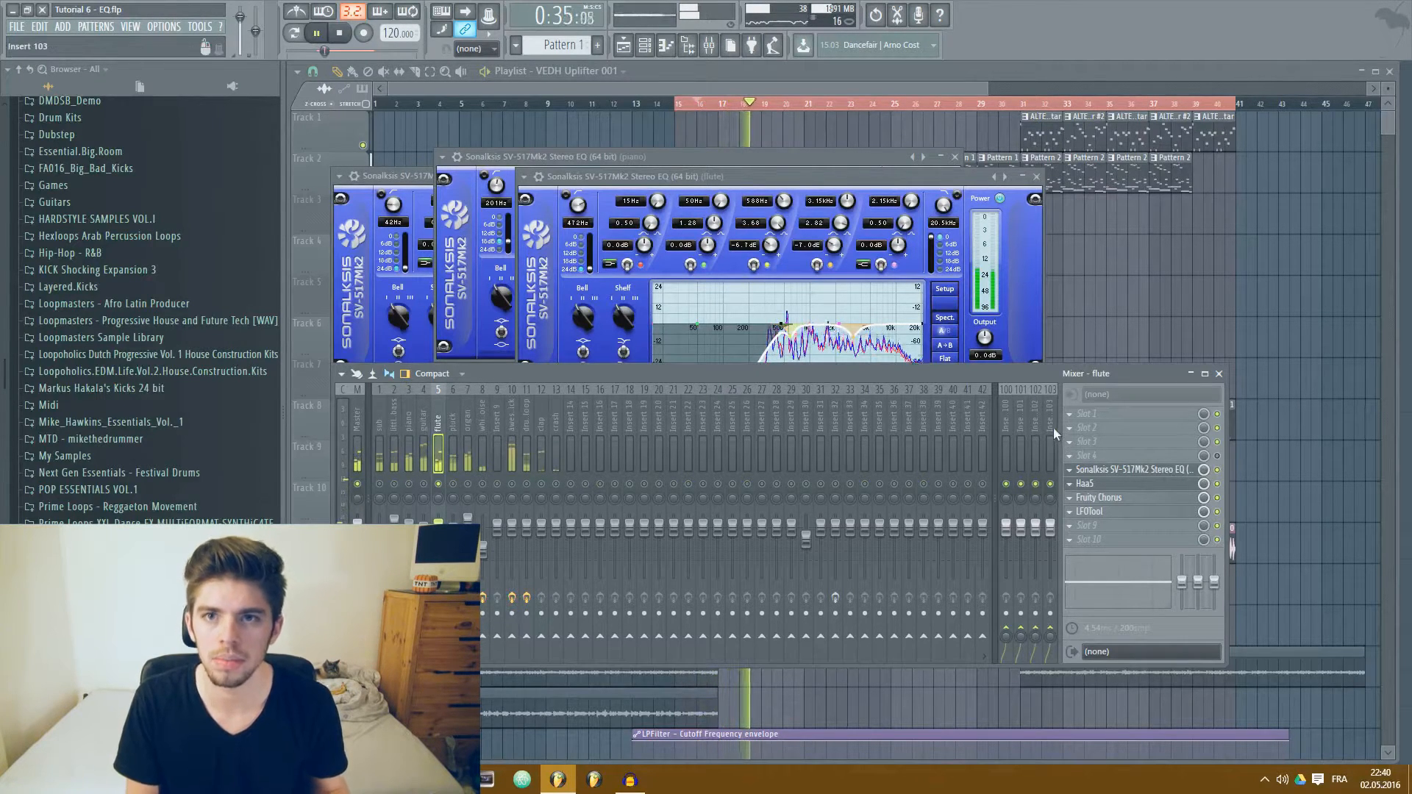
Solo the pluck channel, stop playback and open its Sonalksis EQ
{"action": "left_click", "coordinate": [453, 475]}
{"action": "key", "text": "space"}
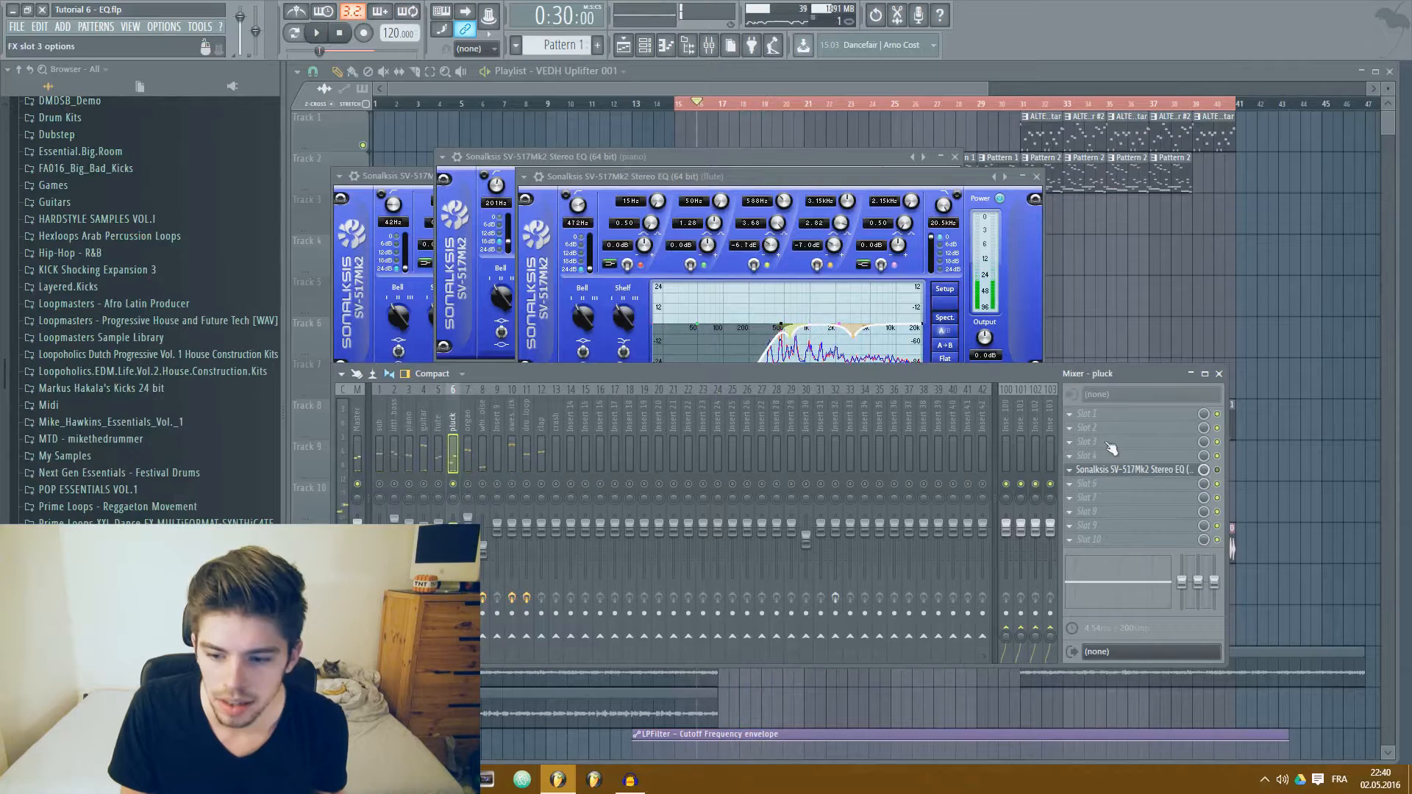
{"action": "left_click", "coordinate": [1071, 472]}
{"action": "left_click", "coordinate": [1092, 471]}
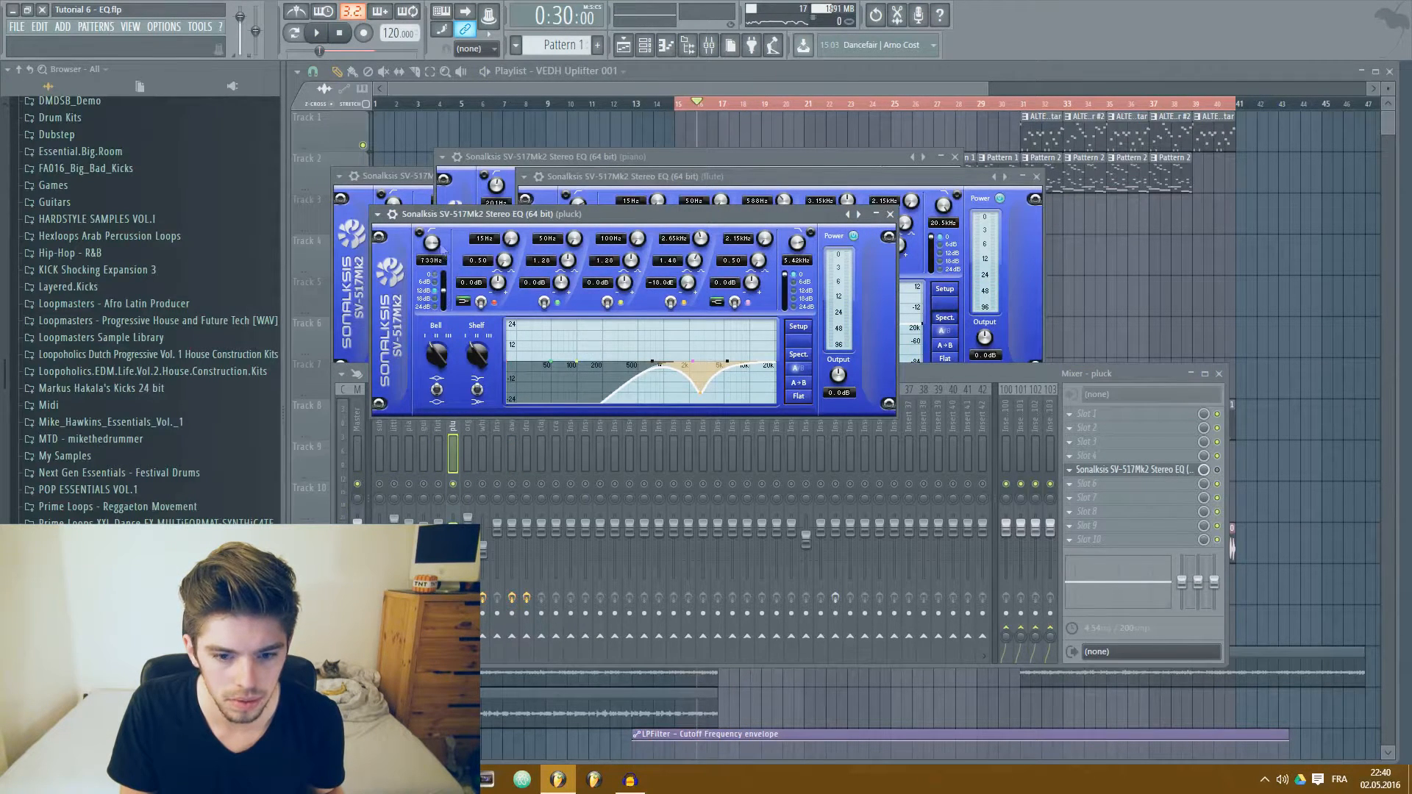
Raise the pluck EQ's low cut to 1.06 kHz and audition the soloed pluck
{"action": "left_click", "coordinate": [913, 372]}
{"action": "key", "text": "space"}
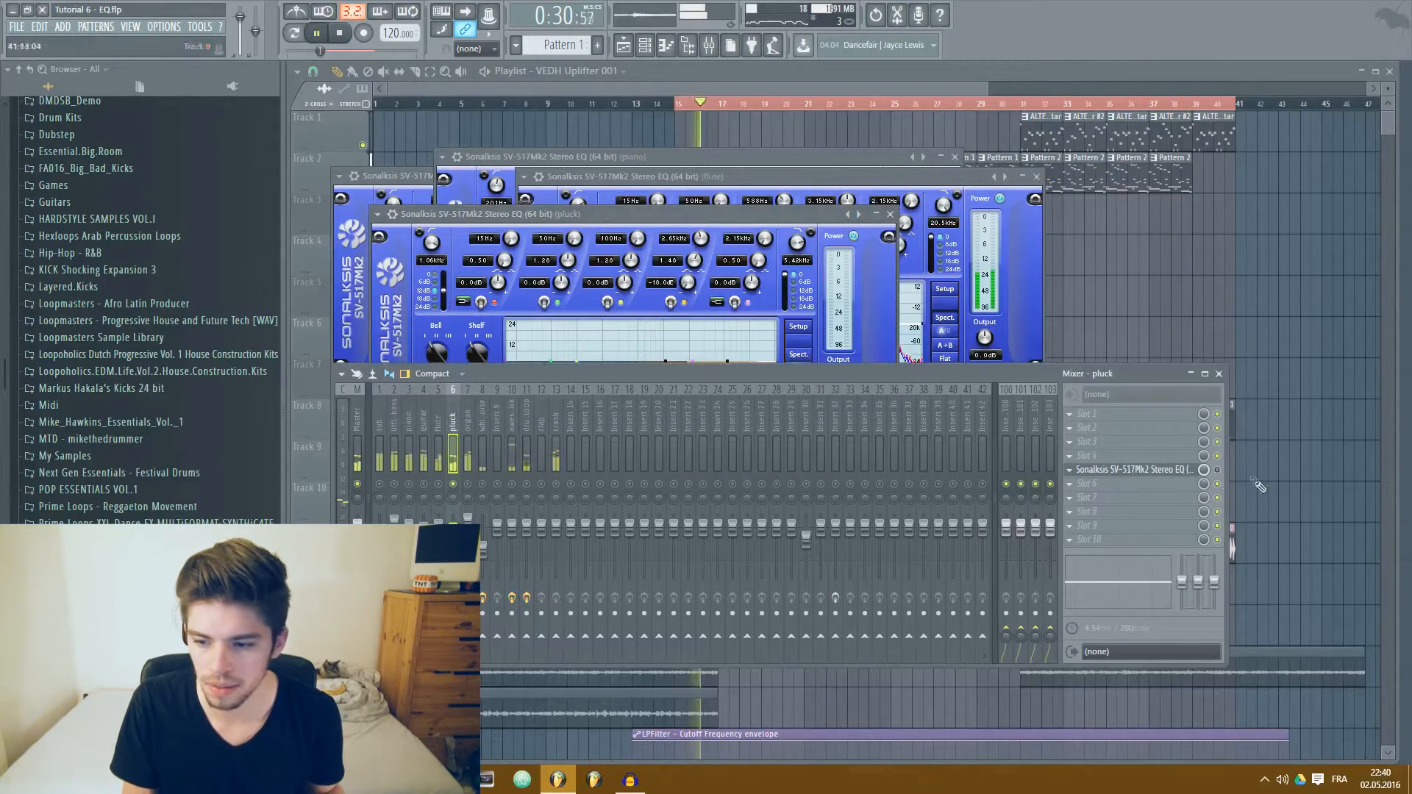
{"action": "left_click", "coordinate": [1142, 476]}
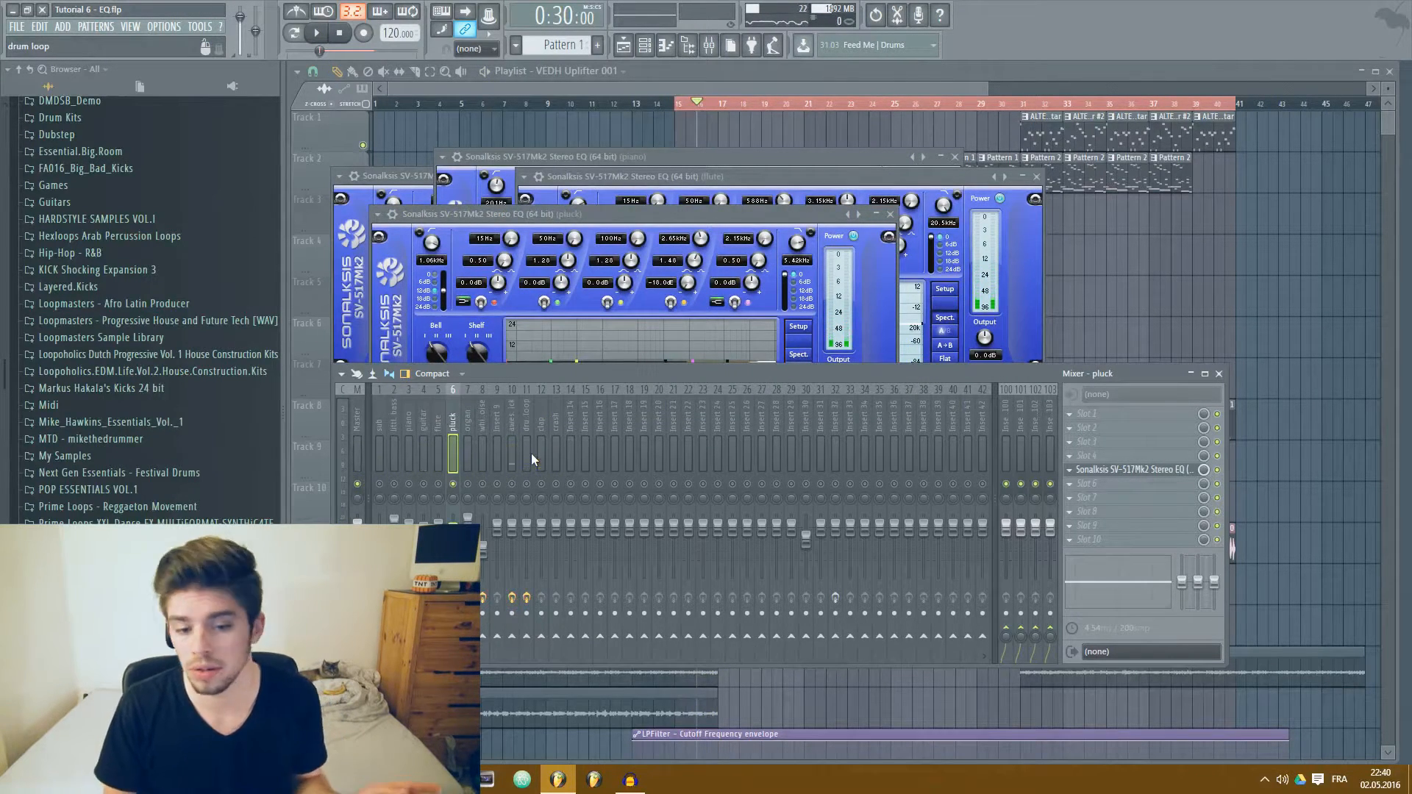
Solo the organ channel, load Sonalksis SV-517Mk2 Stereo EQ into its effect slot 4 and turn on the spectrum display during playback
{"action": "left_click", "coordinate": [474, 458]}
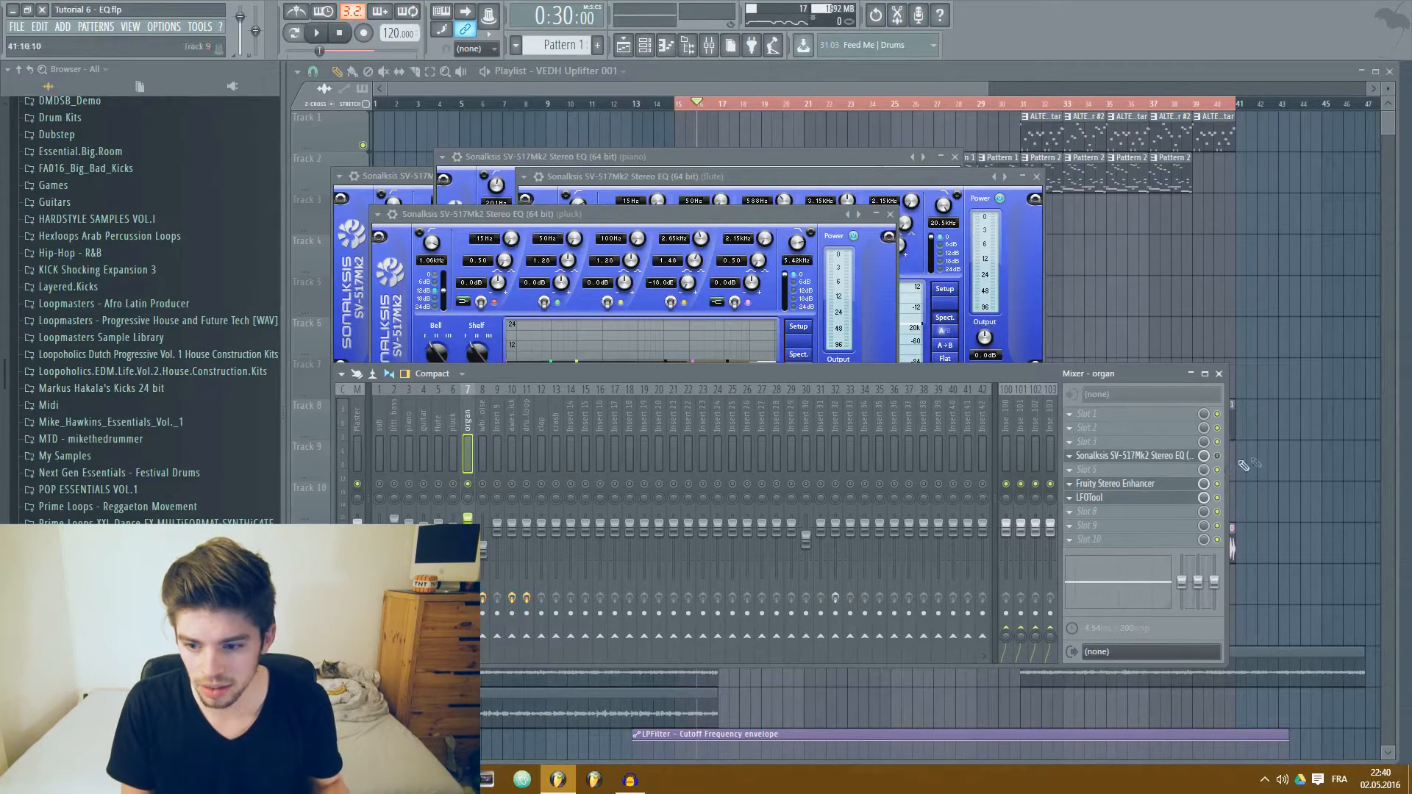
{"action": "left_click", "coordinate": [1078, 470]}
{"action": "mouse_move", "coordinate": [1112, 474]}
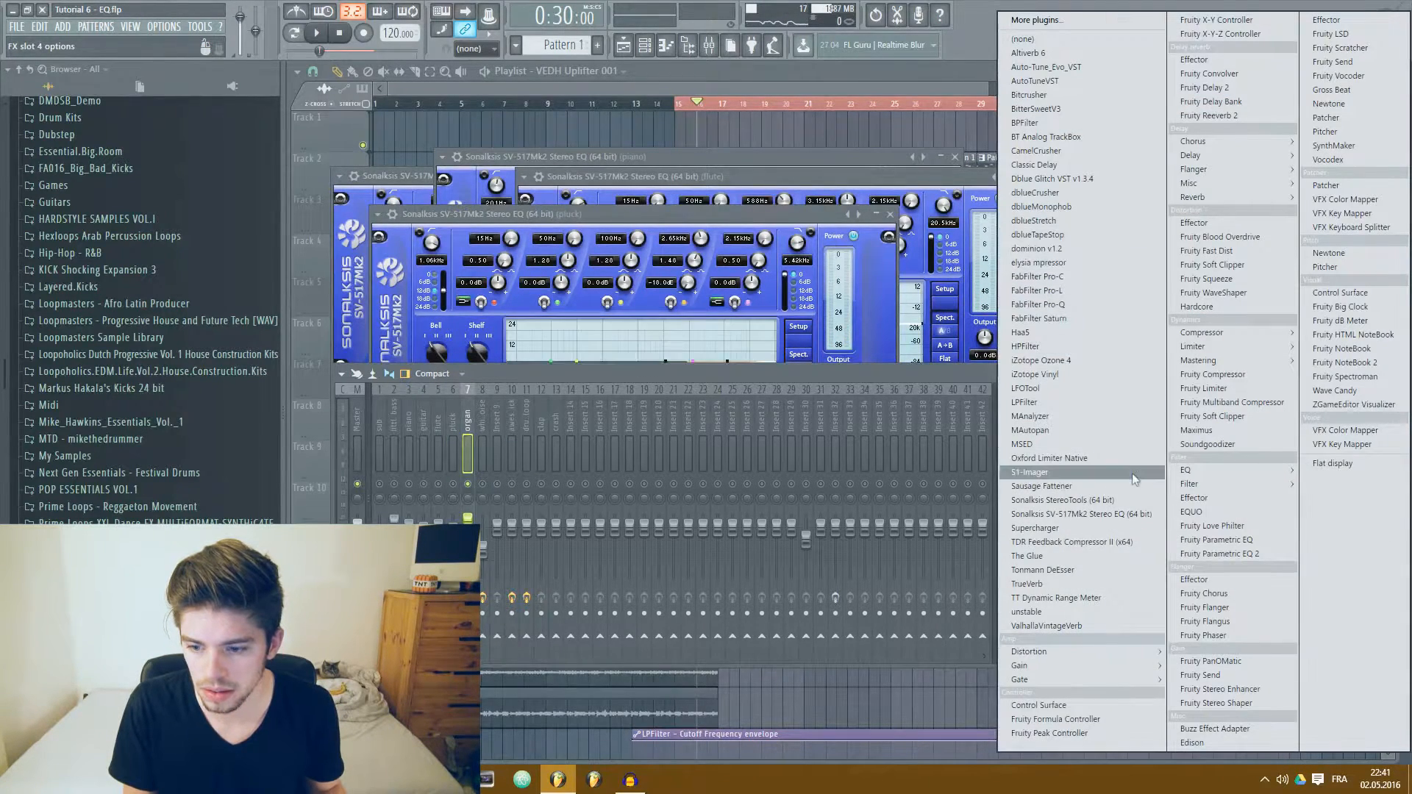
{"action": "left_click", "coordinate": [1128, 517]}
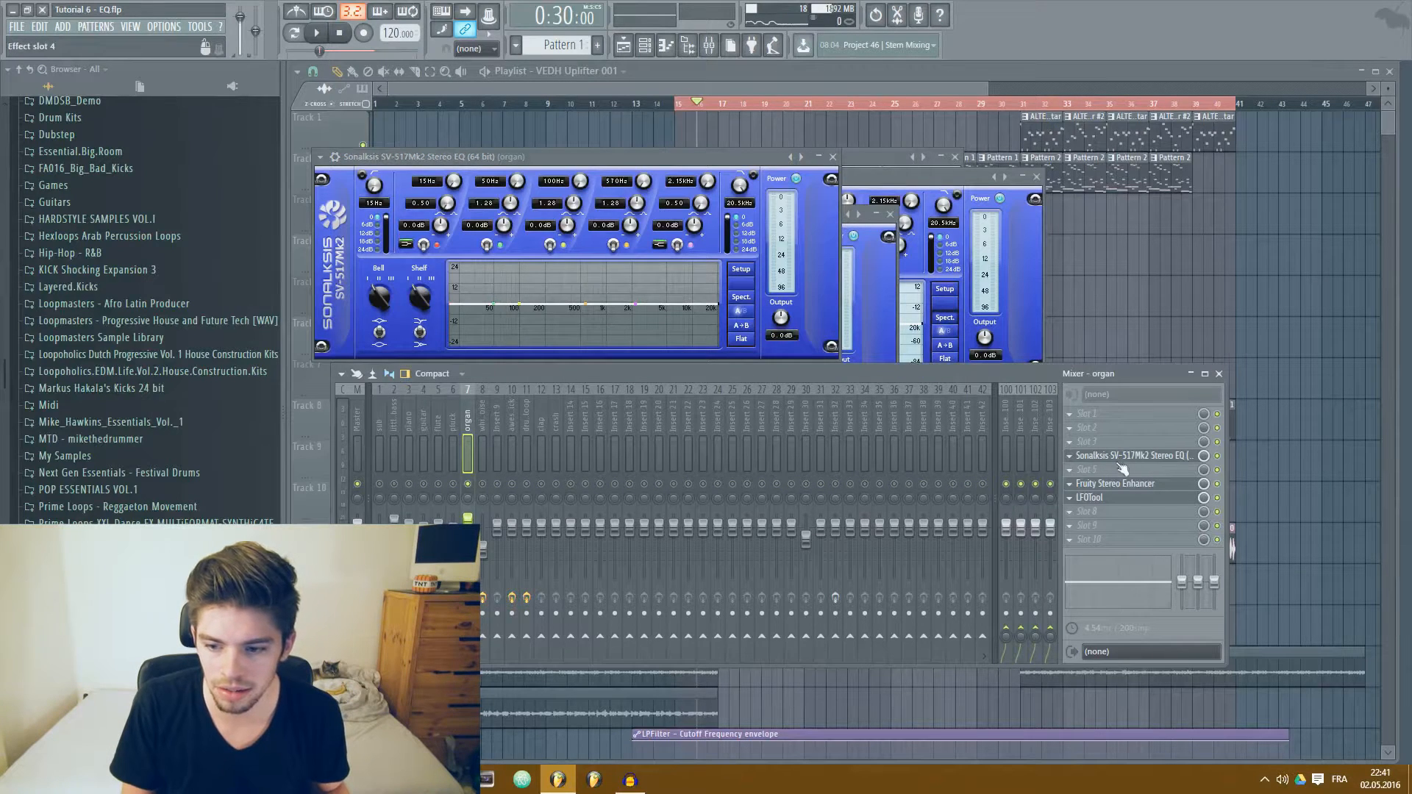
{"action": "key", "text": "space"}
{"action": "left_click", "coordinate": [745, 302]}
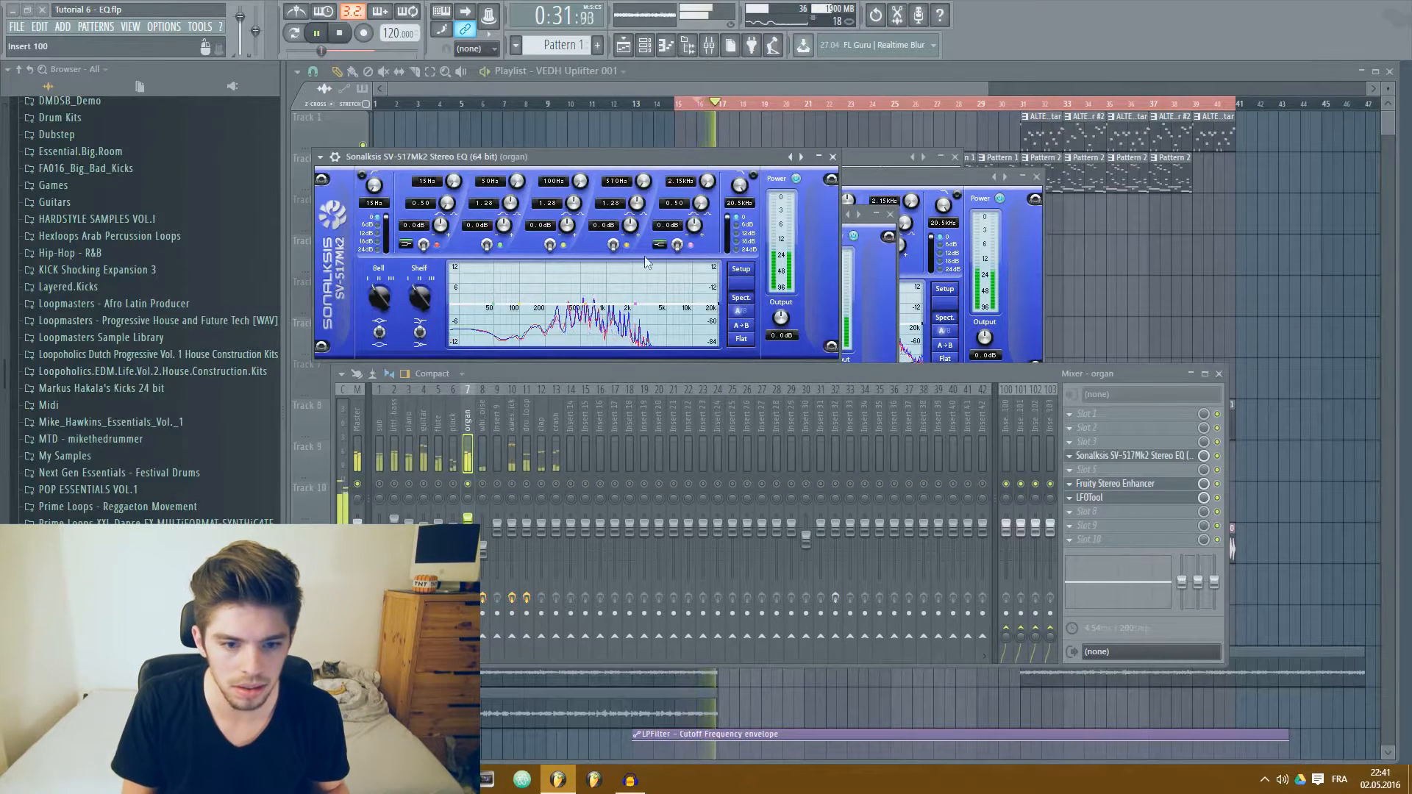
Low-cut the organ at 327 Hz with a steeper slope and unsolo it to hear the full mix
{"action": "left_click_drag", "start_coordinate": [386, 218], "coordinate": [386, 242]}
{"action": "left_click_drag", "start_coordinate": [374, 185], "coordinate": [375, 132]}
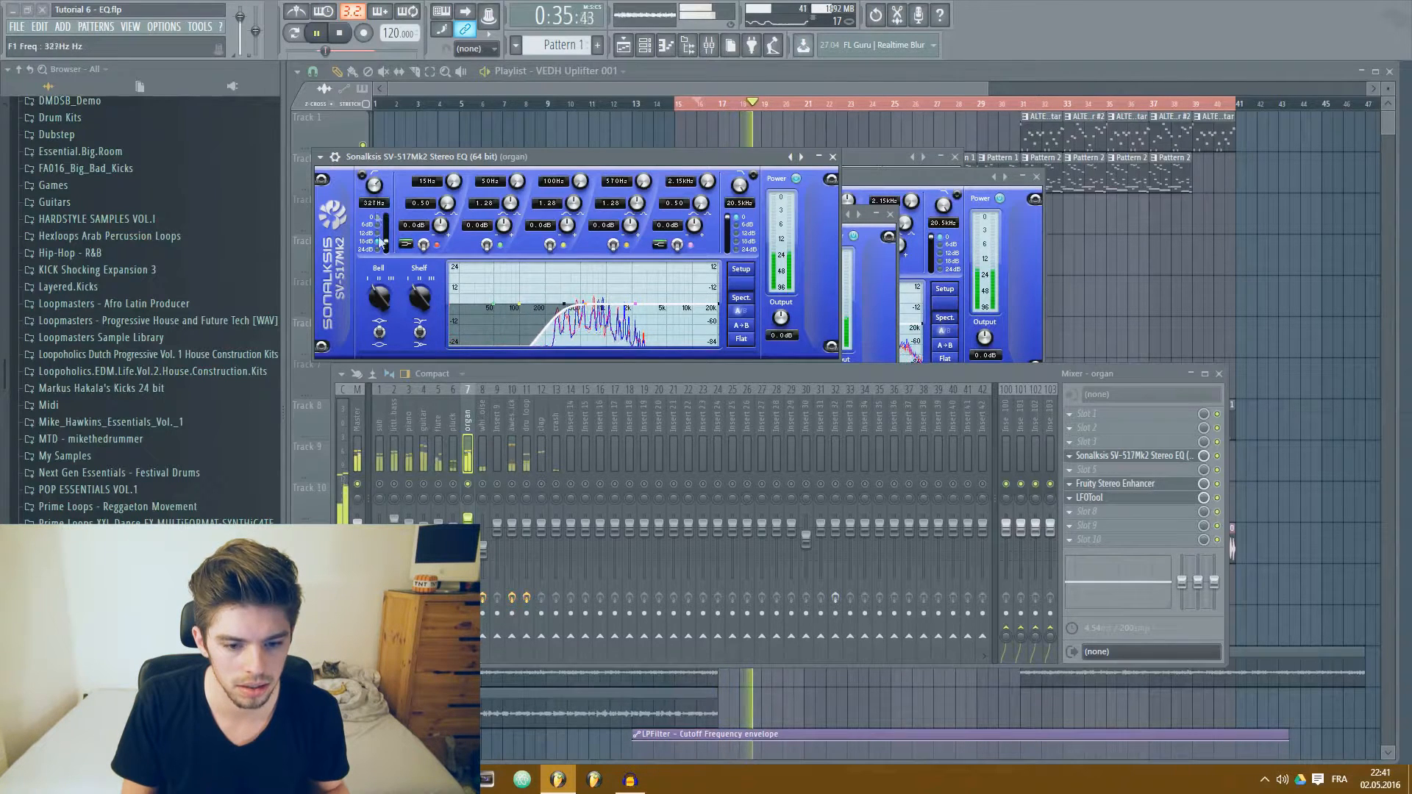
{"action": "right_click", "coordinate": [468, 485]}
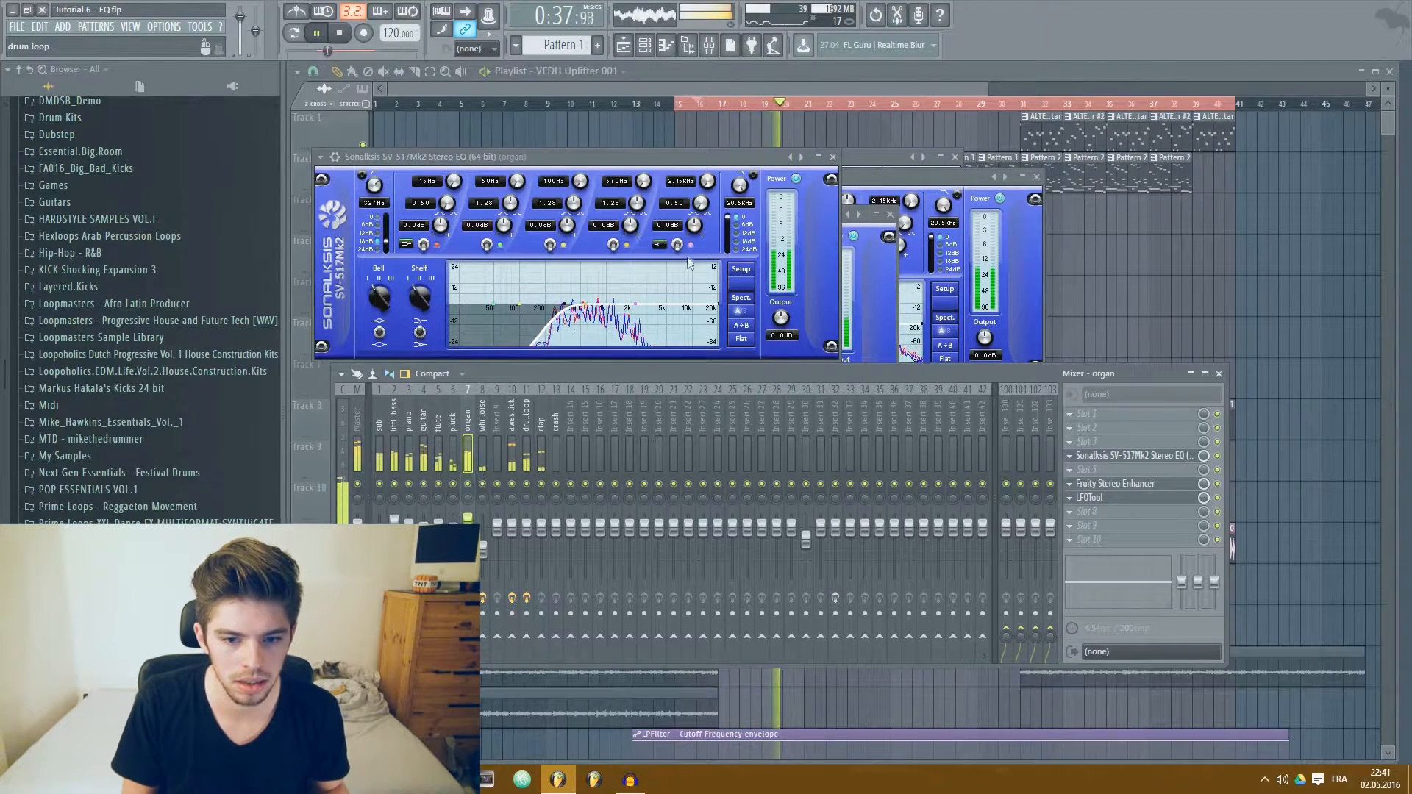
Cut the organ narrowly by 7.9 dB at 1.12 kHz and high-cut it at 1.19 kHz with a steeper slope
{"action": "left_click_drag", "start_coordinate": [637, 203], "coordinate": [643, 164]}
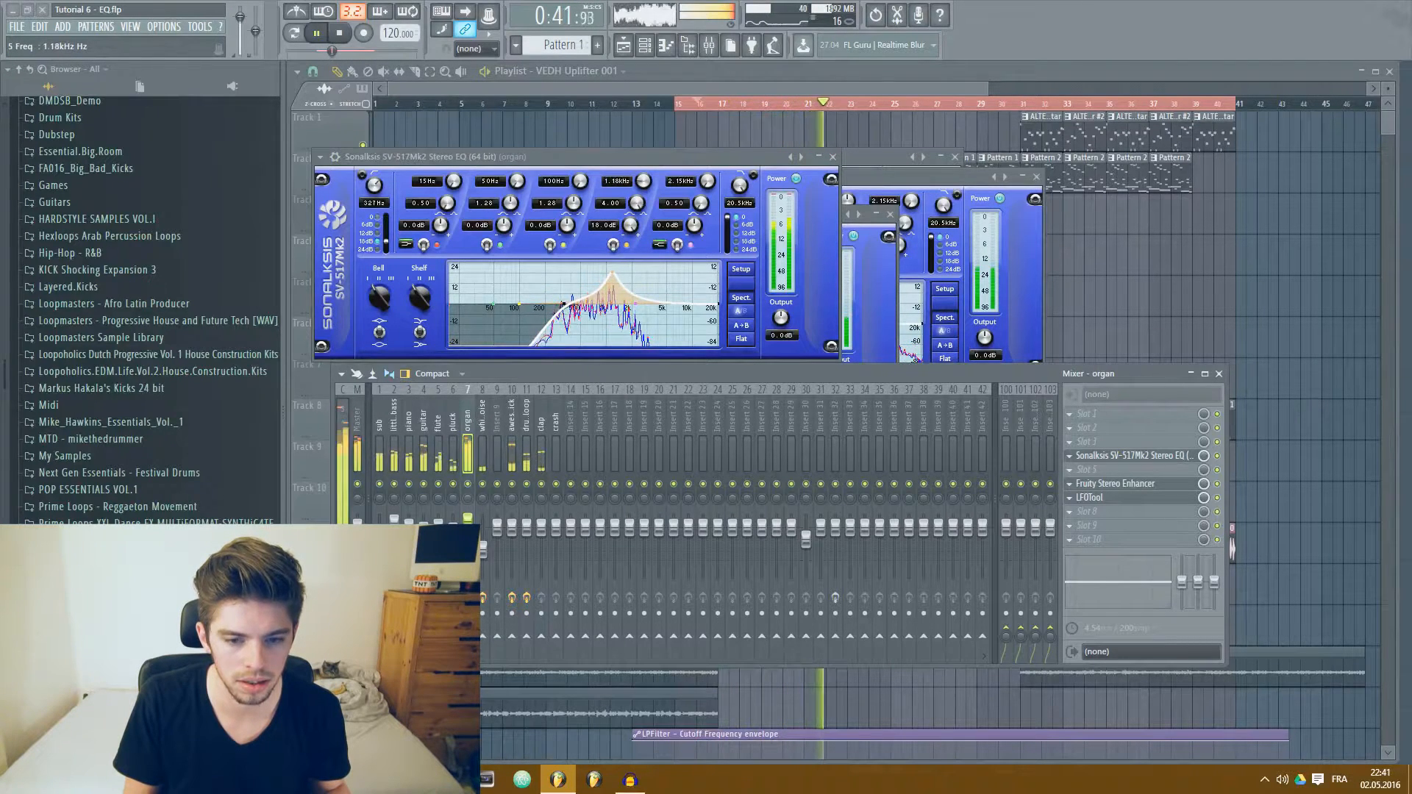
{"action": "left_click_drag", "start_coordinate": [630, 220], "coordinate": [631, 274]}
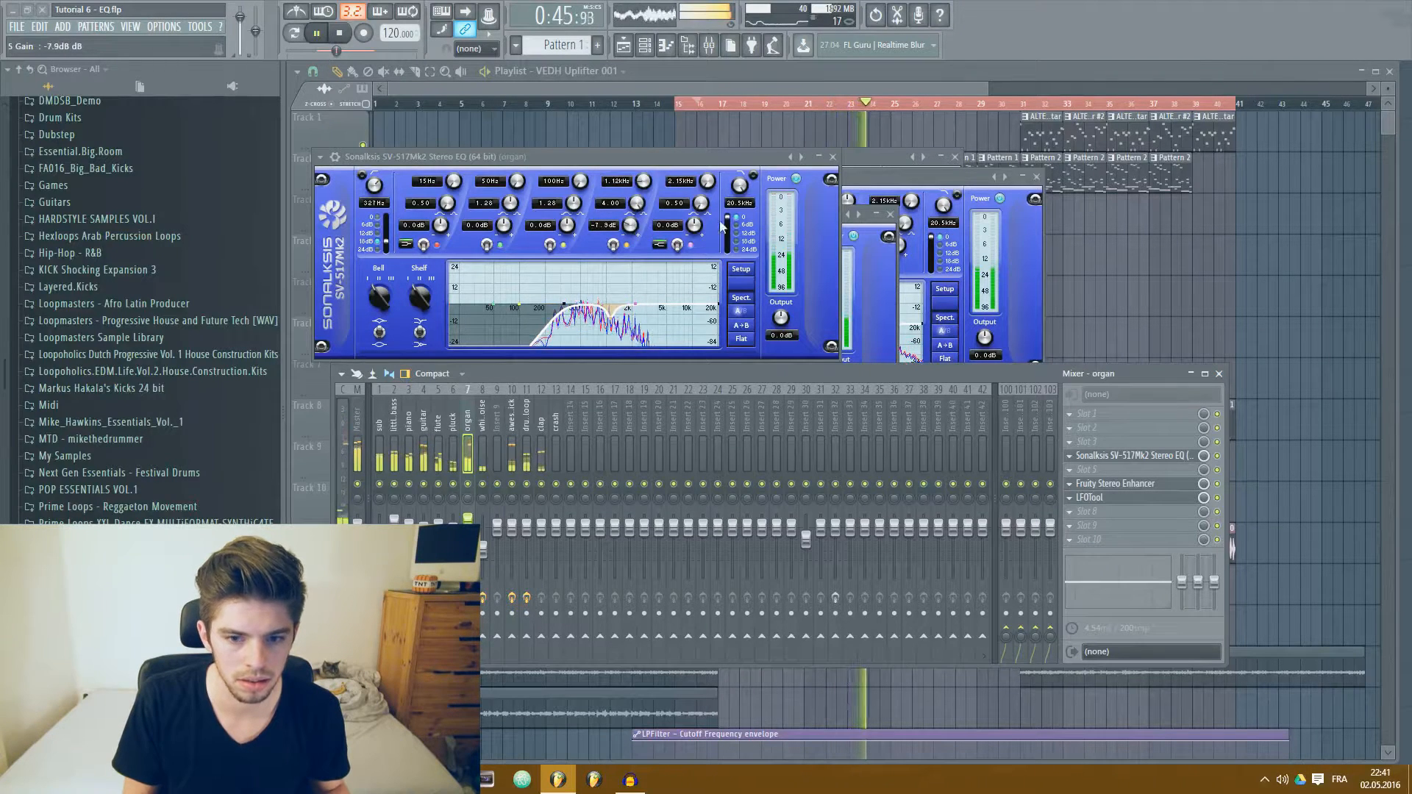
{"action": "left_click_drag", "start_coordinate": [728, 218], "coordinate": [727, 234]}
{"action": "left_click_drag", "start_coordinate": [739, 185], "coordinate": [739, 250]}
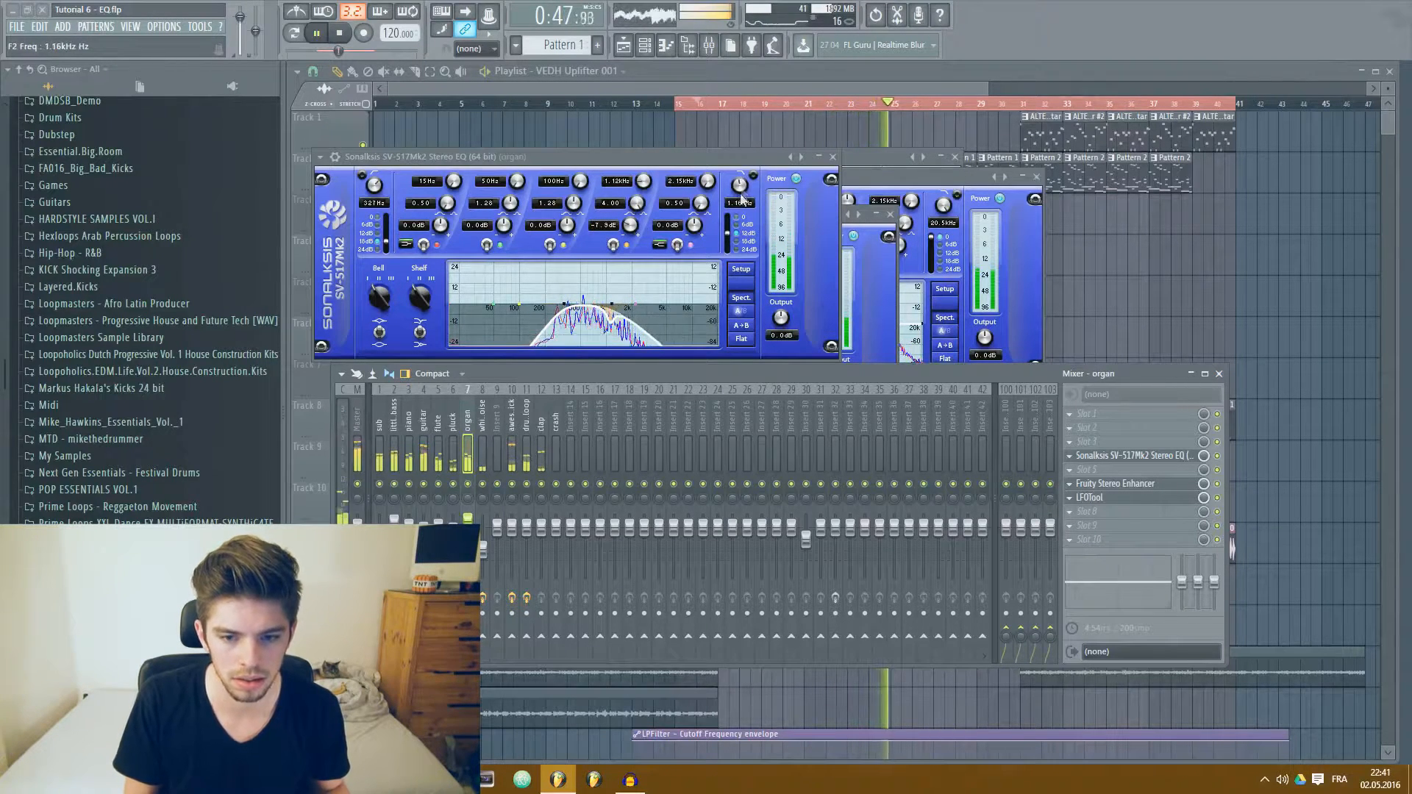
{"action": "left_click", "coordinate": [736, 240]}
{"action": "left_click_drag", "start_coordinate": [740, 193], "coordinate": [742, 191]}
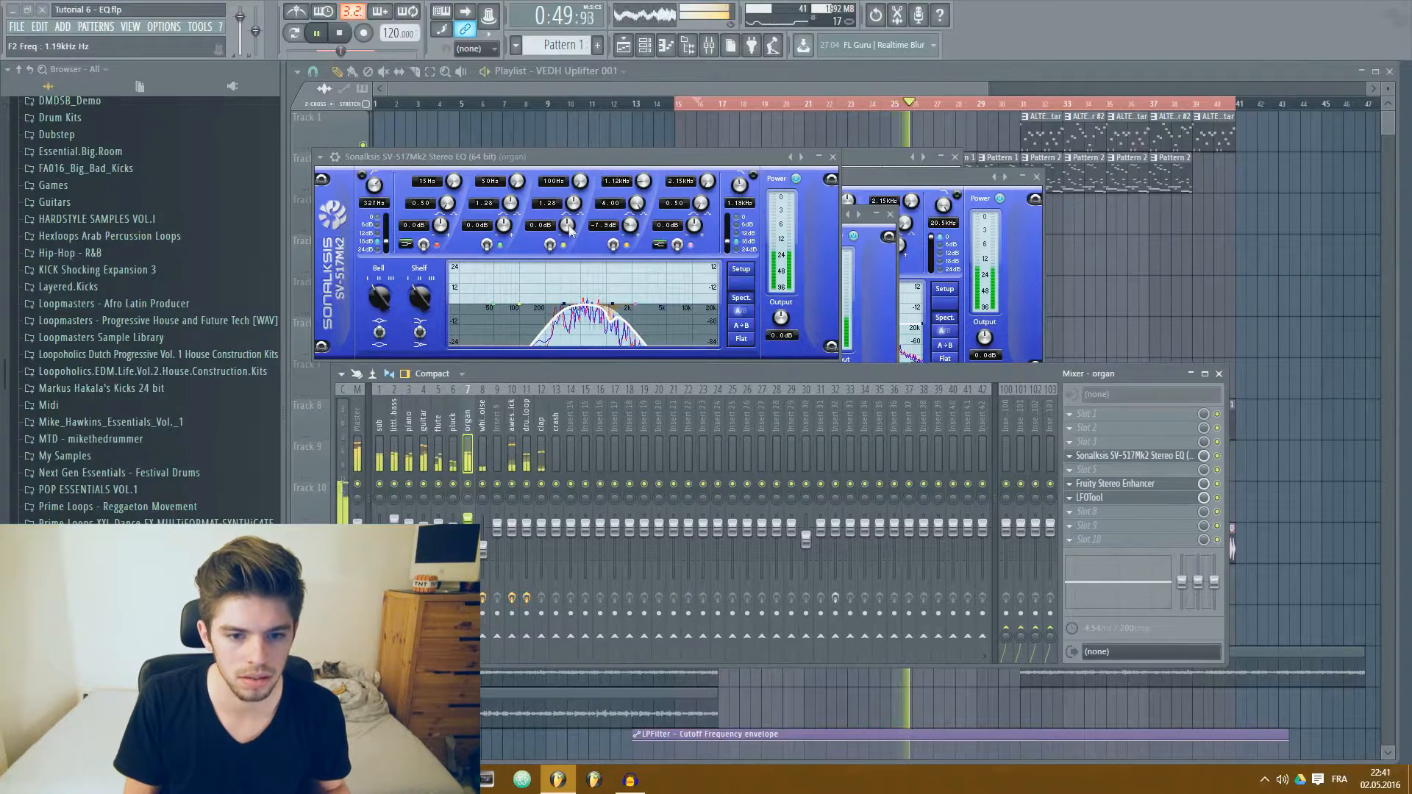
Sweep the organ's mids with a narrow boost, cut the resonance by about 10.5 dB near 640 Hz and stop playback
{"action": "left_click_drag", "start_coordinate": [503, 225], "coordinate": [517, 137]}
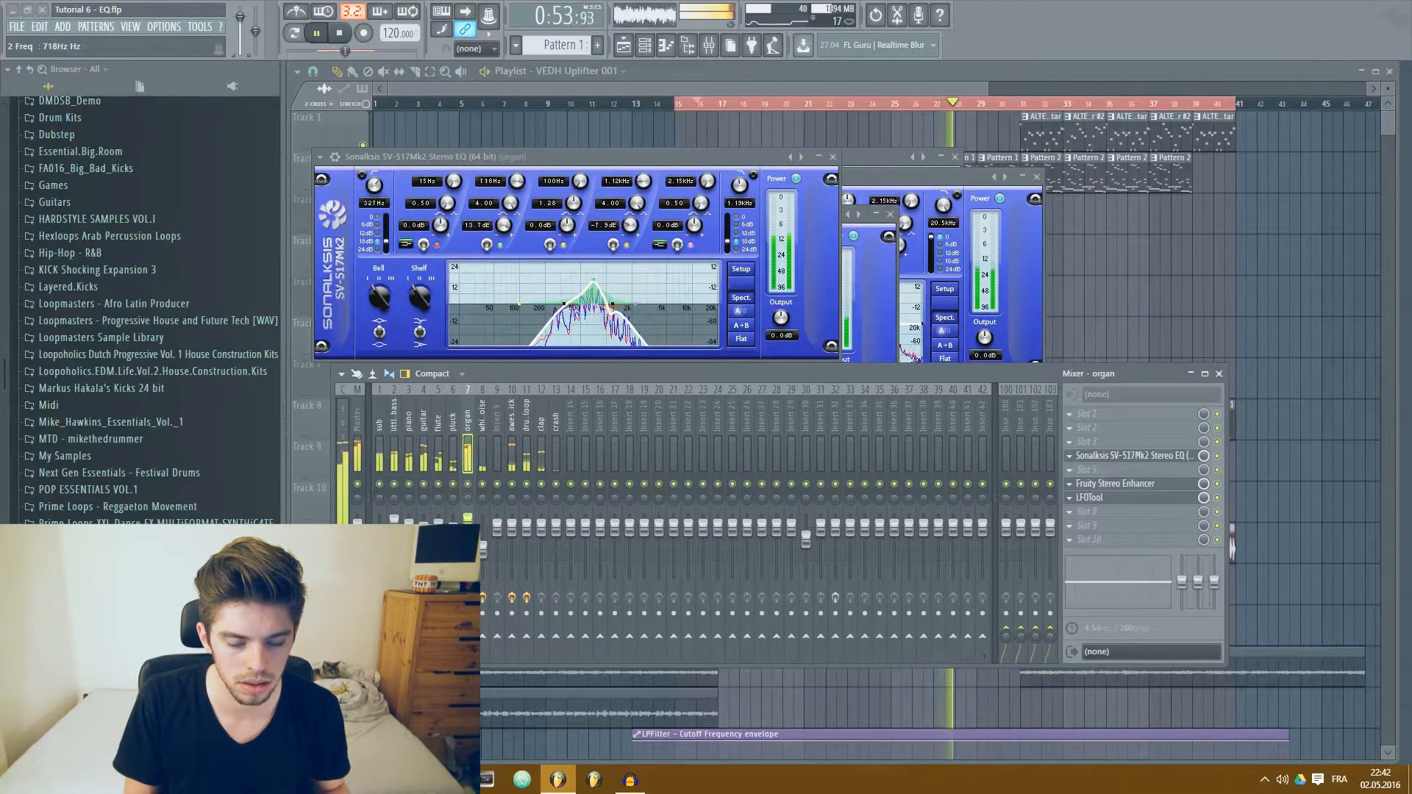
{"action": "left_click_drag", "start_coordinate": [504, 225], "coordinate": [504, 313]}
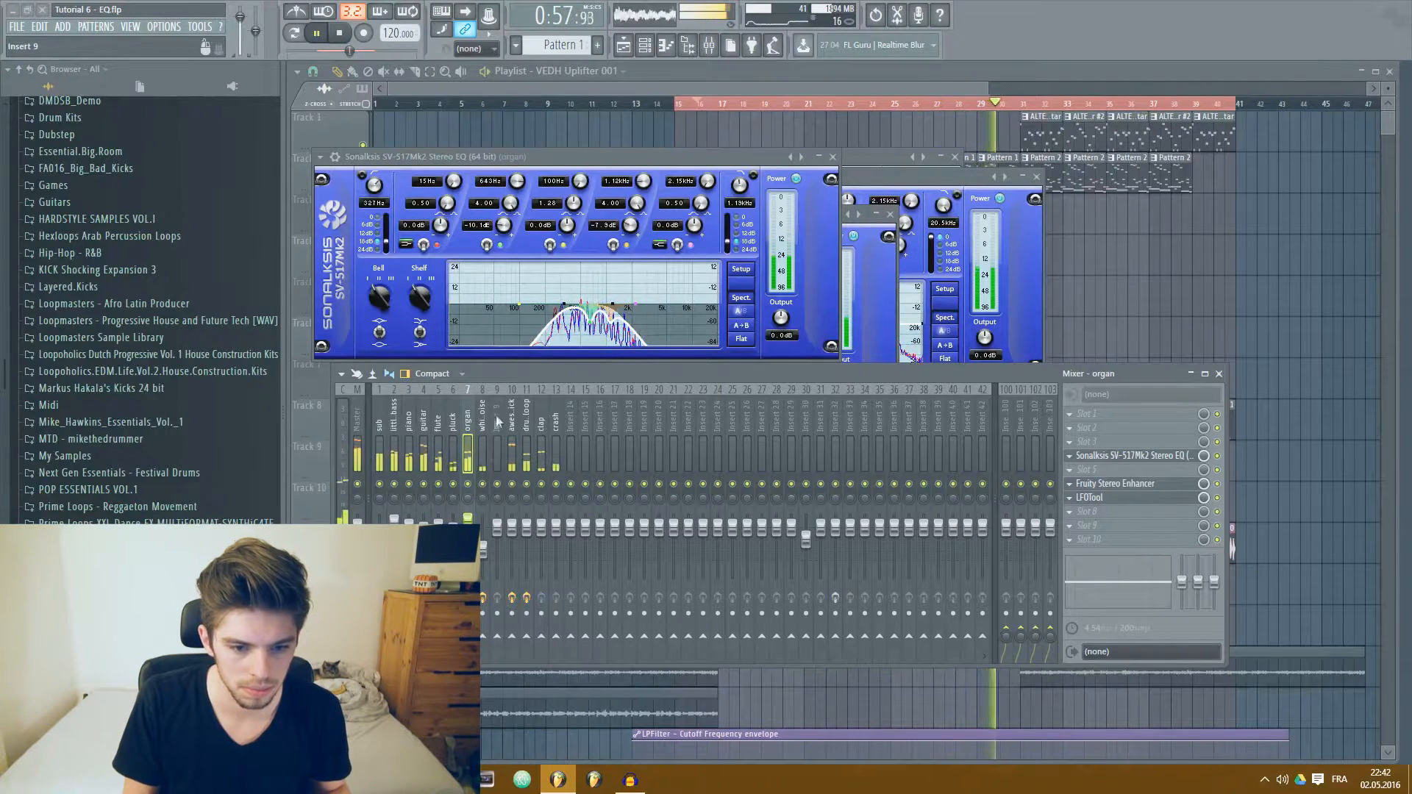
{"action": "key", "text": "space"}
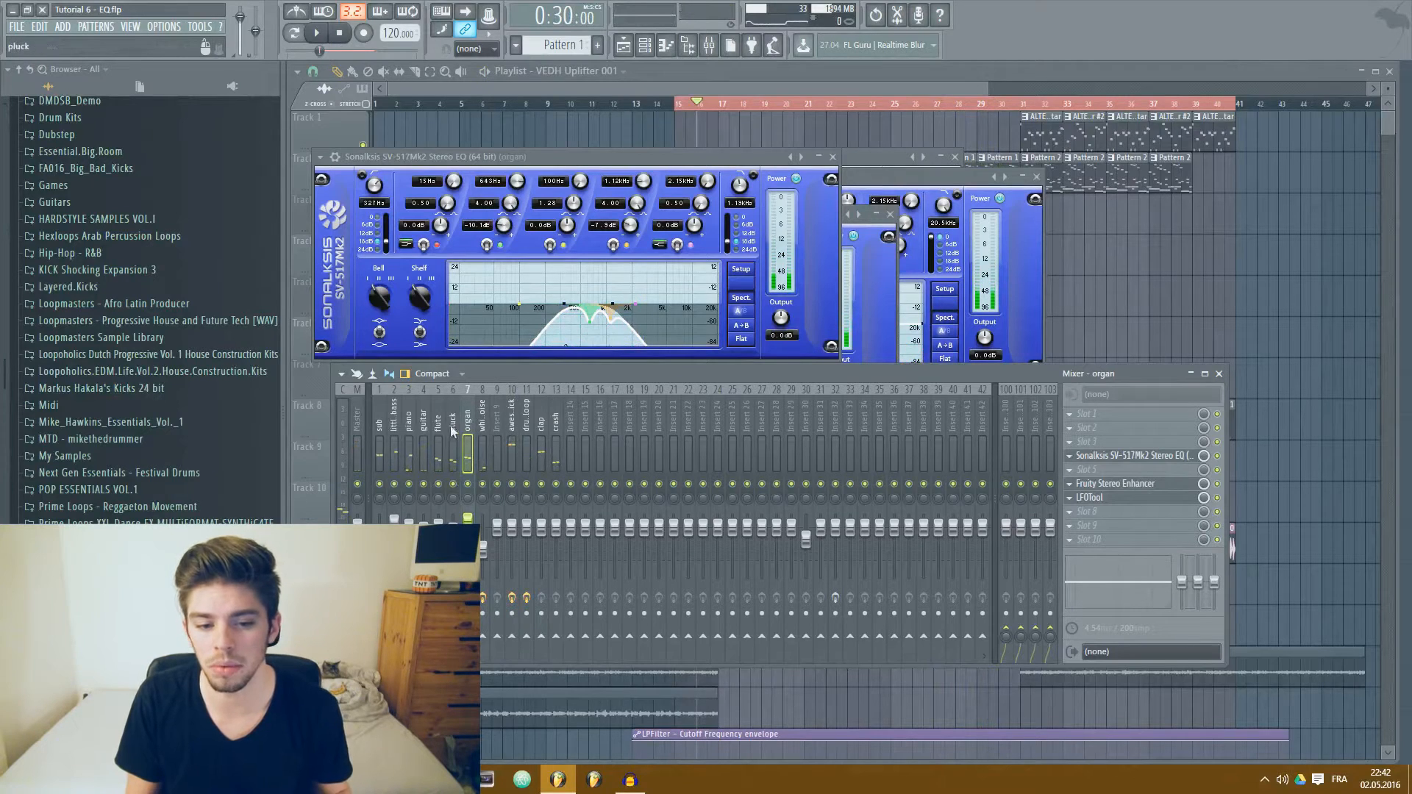
Solo the clap channel, load Sonalksis SV-517Mk2 Stereo EQ into its effect slot 5 and low-cut the clap with a steeper slope
{"action": "left_click", "coordinate": [556, 422]}
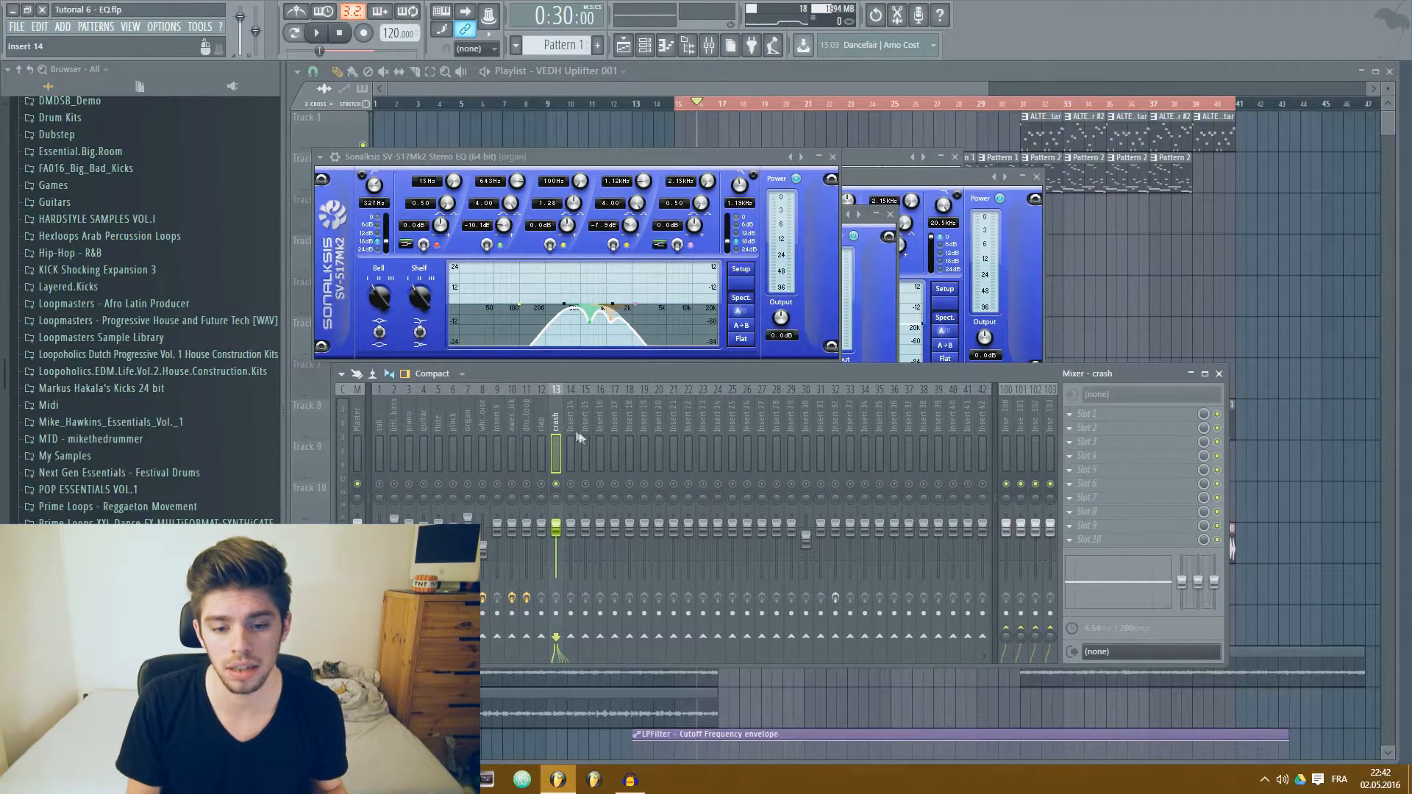
{"action": "left_click", "coordinate": [1081, 469]}
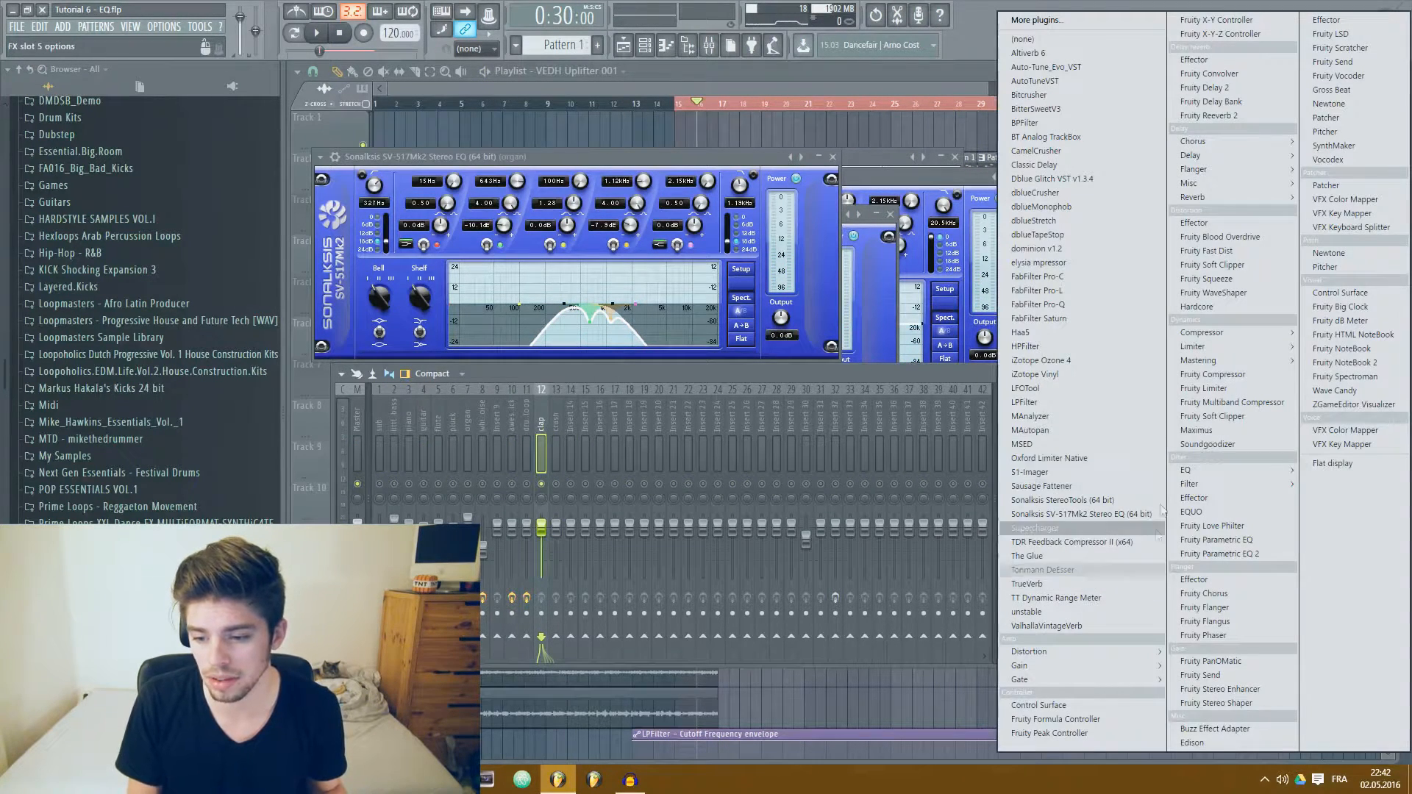
{"action": "left_click", "coordinate": [1066, 571]}
{"action": "key", "text": "space"}
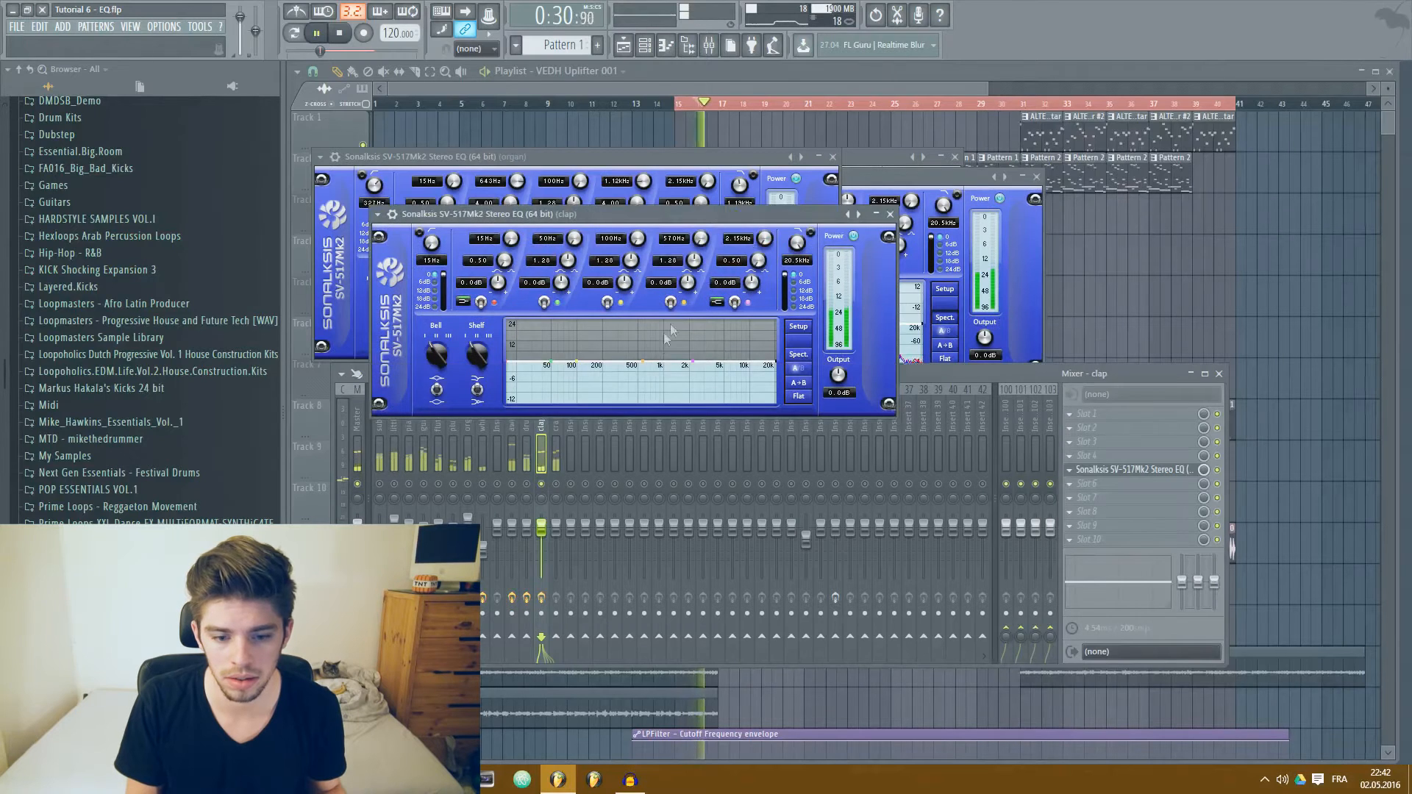
{"action": "left_click", "coordinate": [794, 357]}
{"action": "left_click_drag", "start_coordinate": [444, 275], "coordinate": [443, 299]}
{"action": "left_click_drag", "start_coordinate": [431, 242], "coordinate": [431, 188]}
Solo the crash channel, load Sonalksis SV-517Mk2 Stereo EQ into its effect slot 6 and low-cut the crash during playback
{"action": "left_click", "coordinate": [556, 422]}
{"action": "left_click", "coordinate": [1080, 483]}
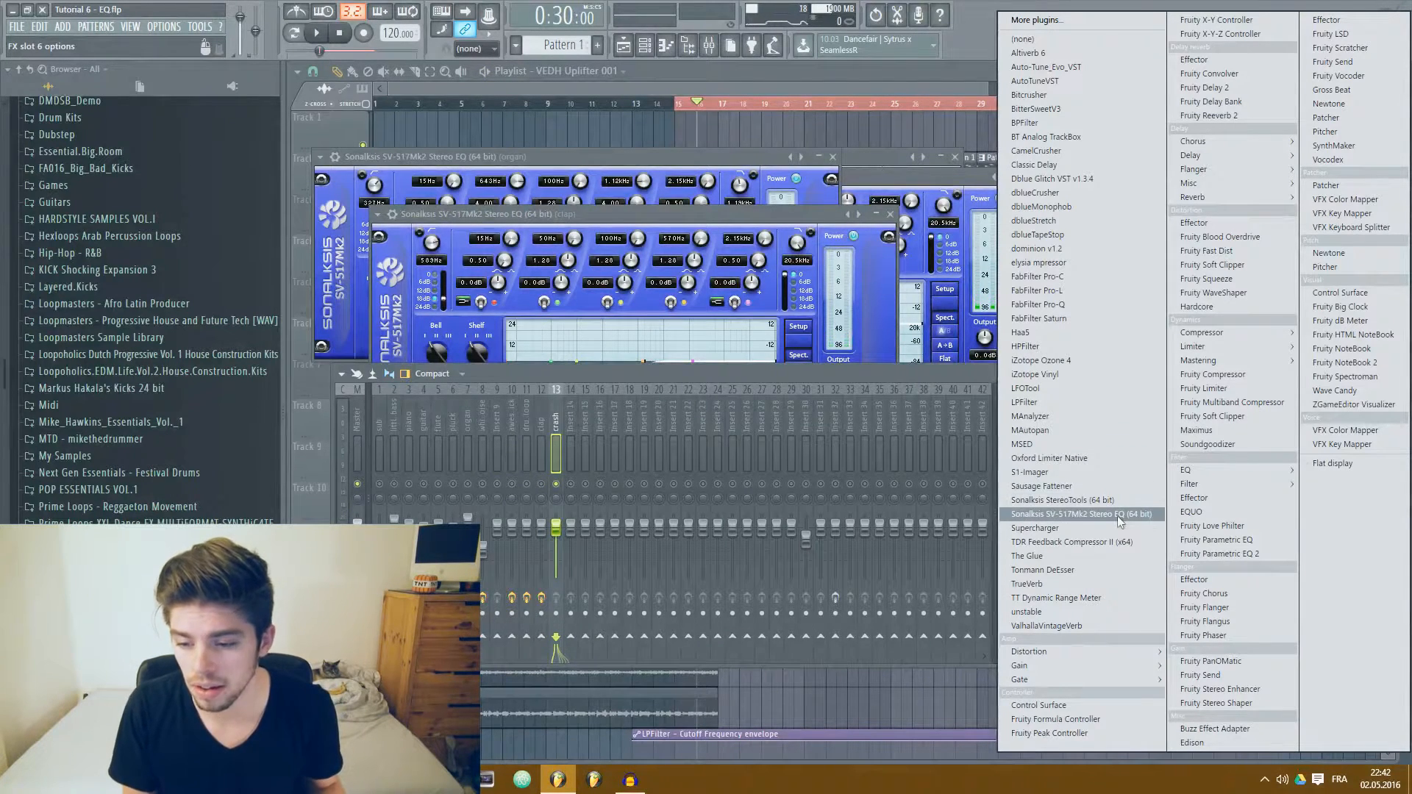
{"action": "left_click", "coordinate": [1096, 514]}
{"action": "left_click_drag", "start_coordinate": [489, 297], "coordinate": [648, 294]}
{"action": "key", "text": "space"}
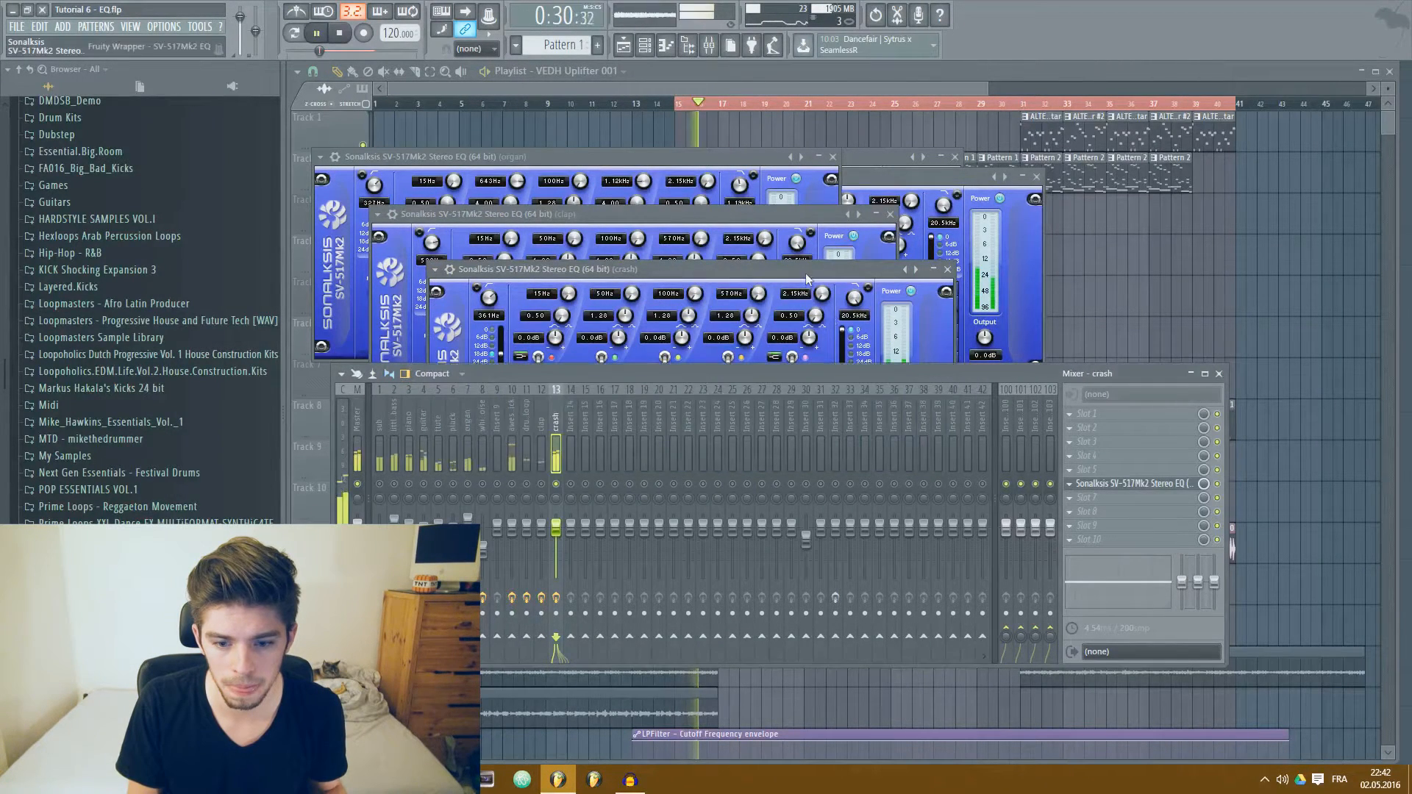
{"action": "left_click_drag", "start_coordinate": [491, 288], "coordinate": [491, 278]}
{"action": "left_click", "coordinate": [972, 375]}
{"action": "key", "text": "space"}
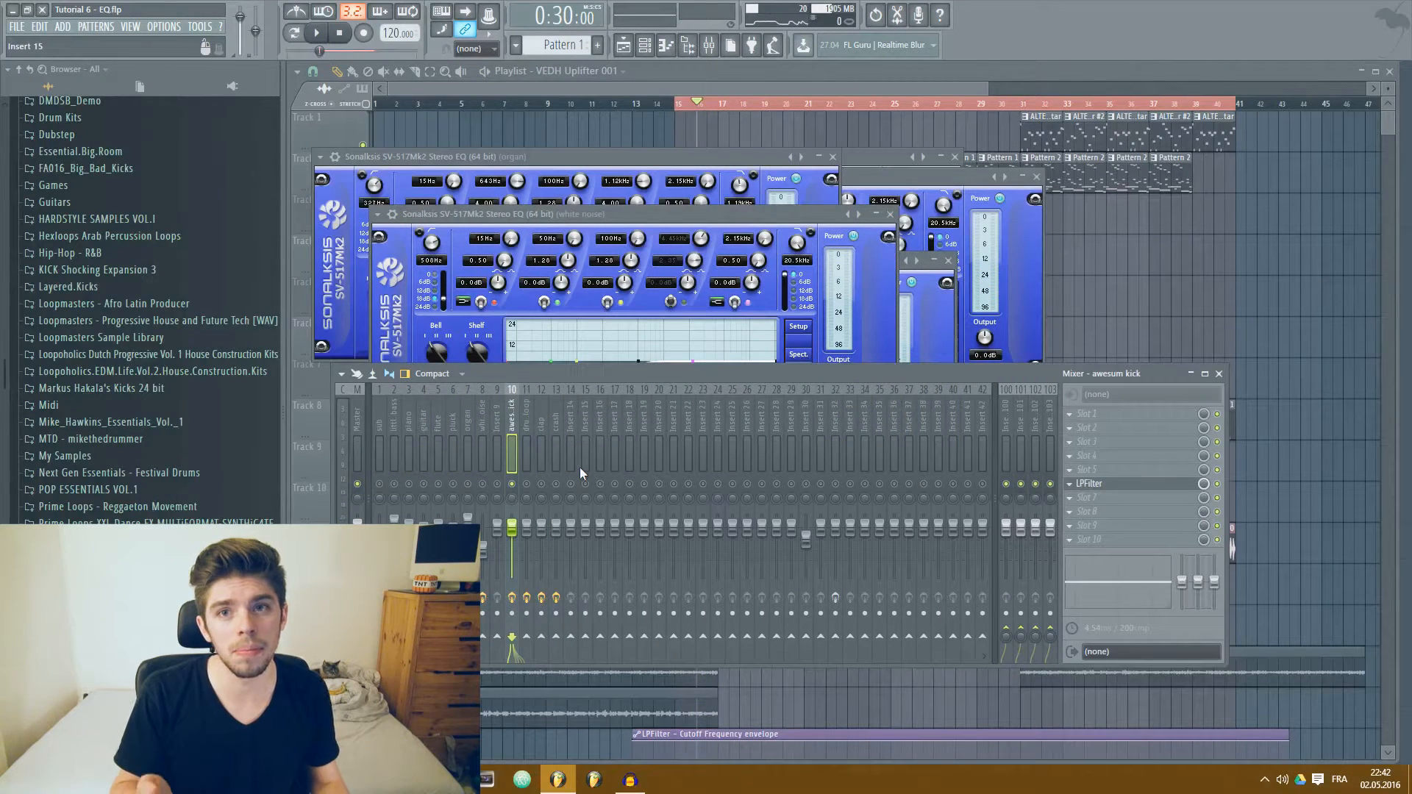
Audition the soloed kick and load Sonalksis SV-517Mk2 Stereo EQ into effect slot 5 of the drum loop channel
{"action": "key", "text": "space"}
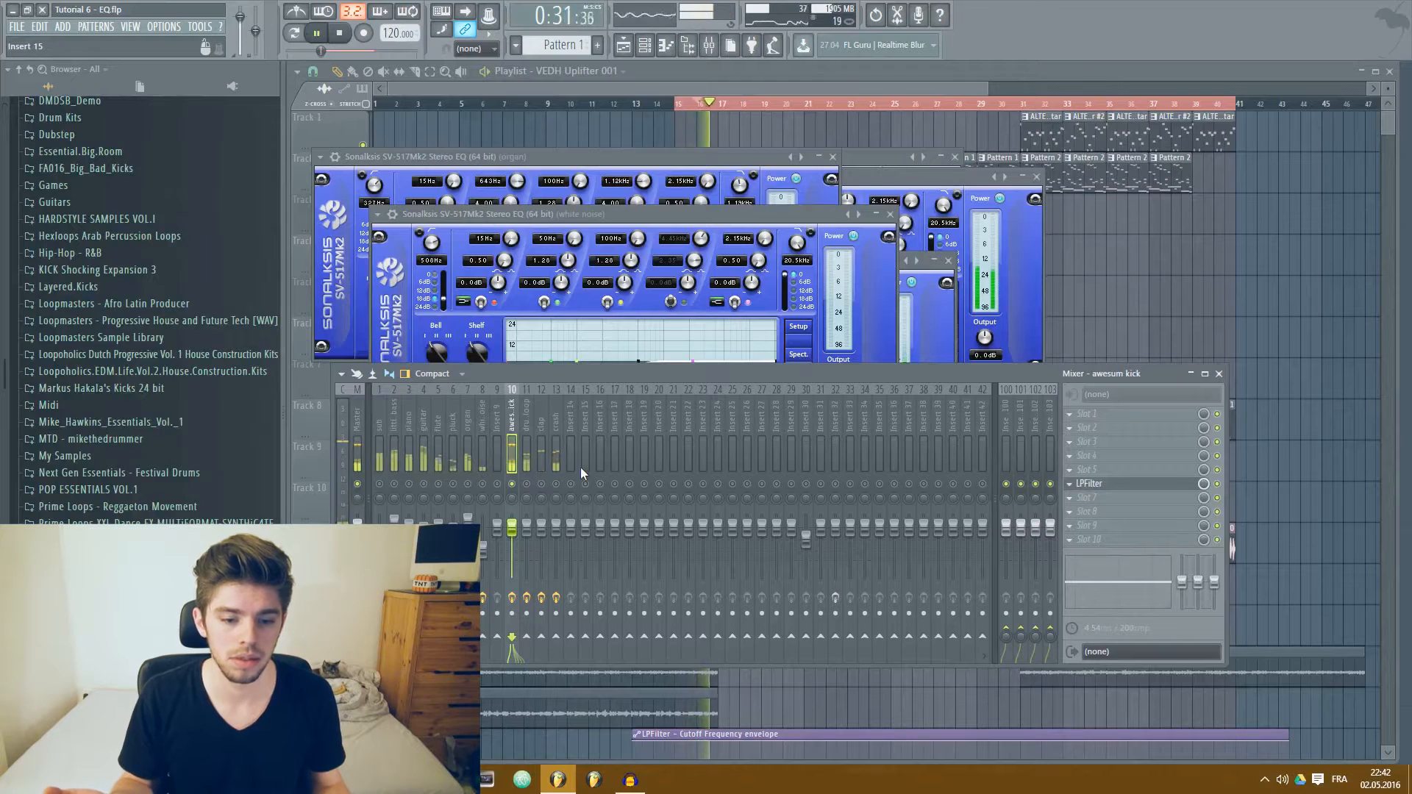
{"action": "key", "text": "space"}
{"action": "left_click", "coordinate": [526, 449]}
{"action": "left_click", "coordinate": [1085, 469]}
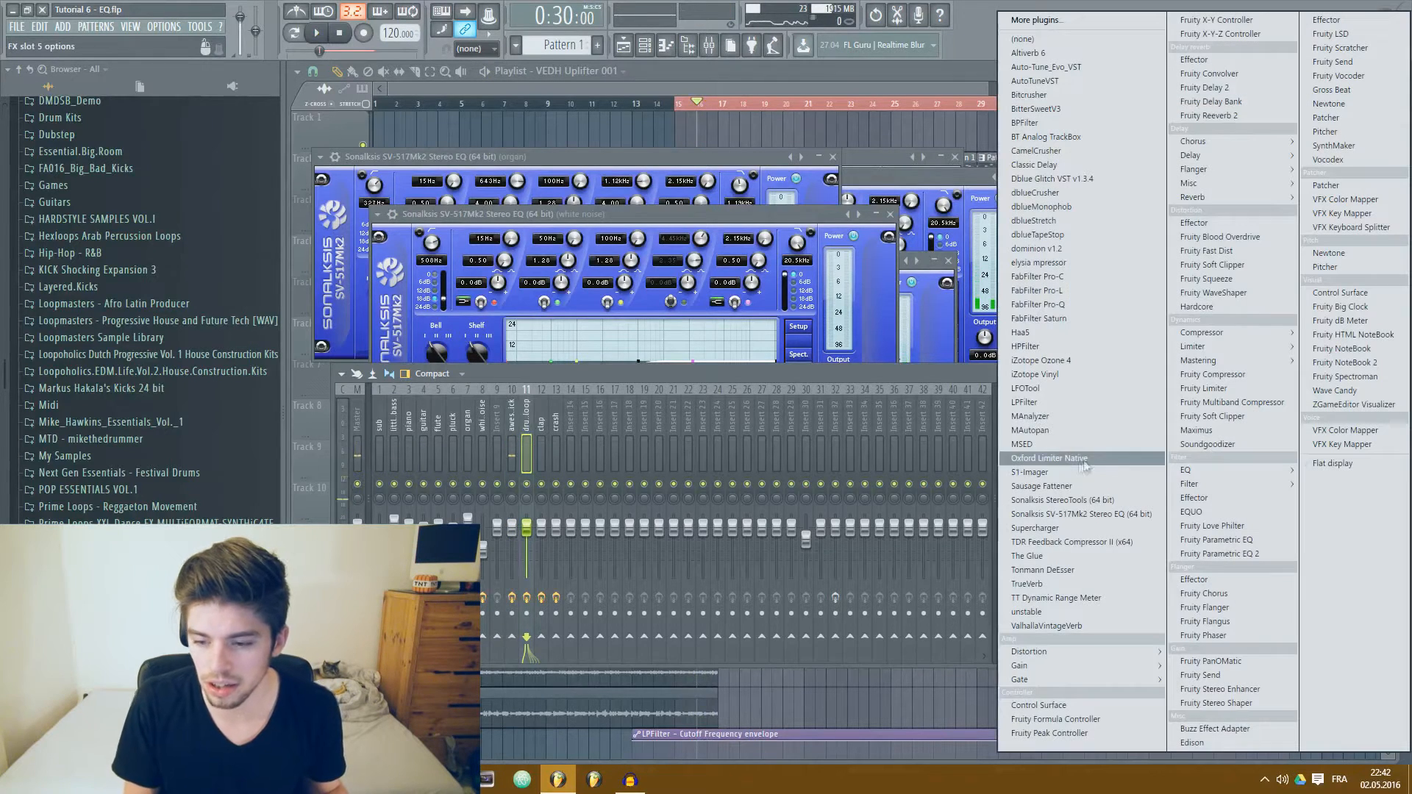
{"action": "left_click", "coordinate": [1081, 514]}
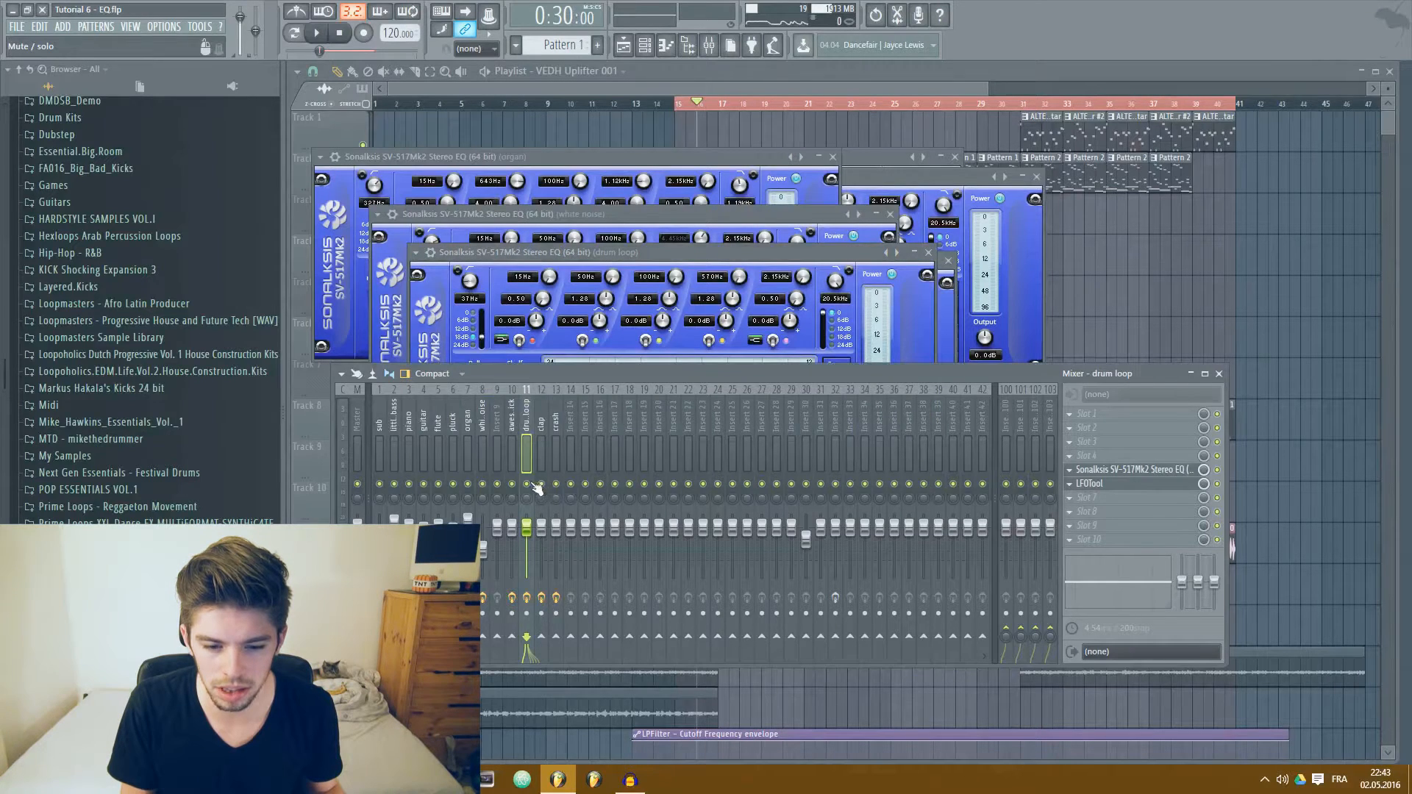
Low-cut the soloed drum loop at 65 Hz while watching its spectrum during playback
{"action": "key", "text": "space"}
{"action": "left_click", "coordinate": [650, 261]}
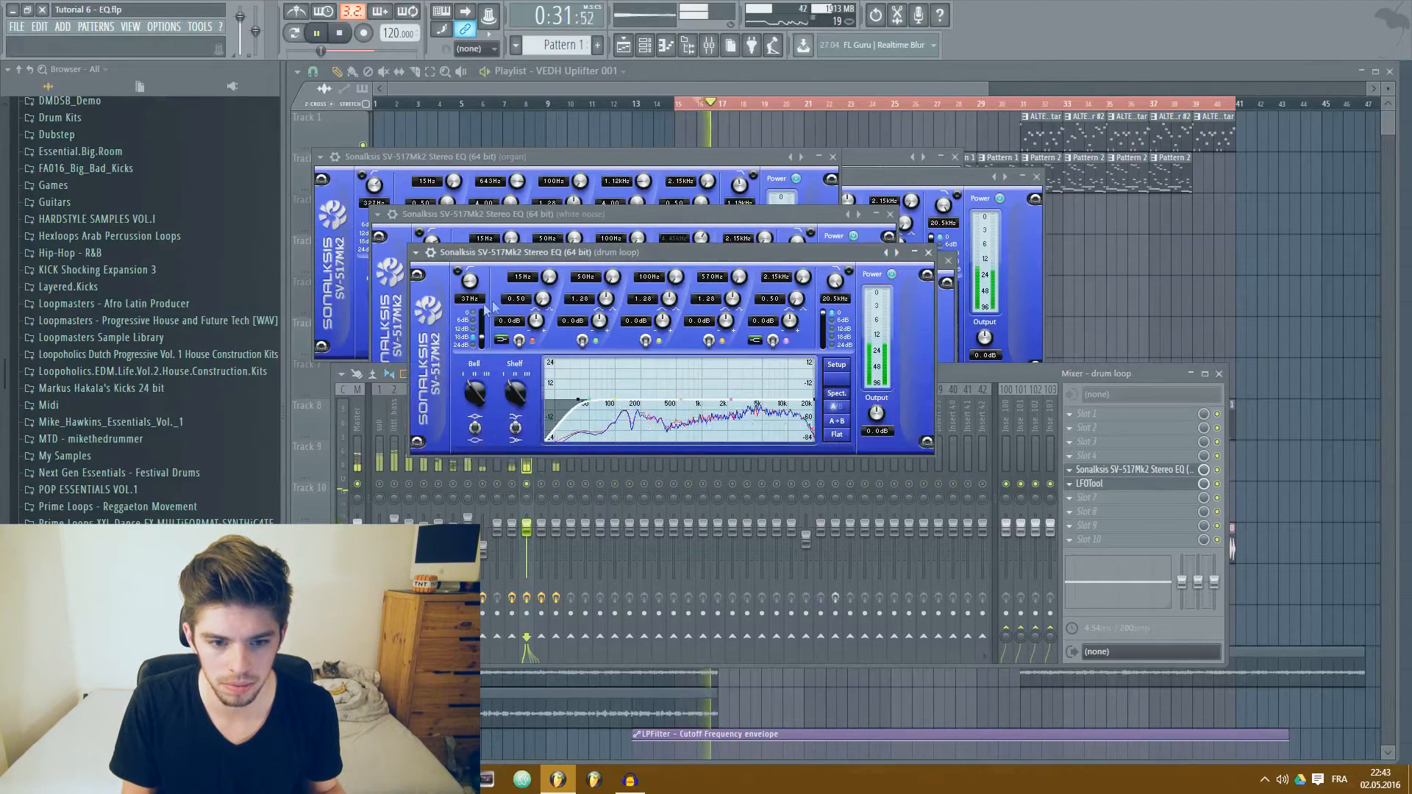
{"action": "left_click_drag", "start_coordinate": [469, 281], "coordinate": [469, 259]}
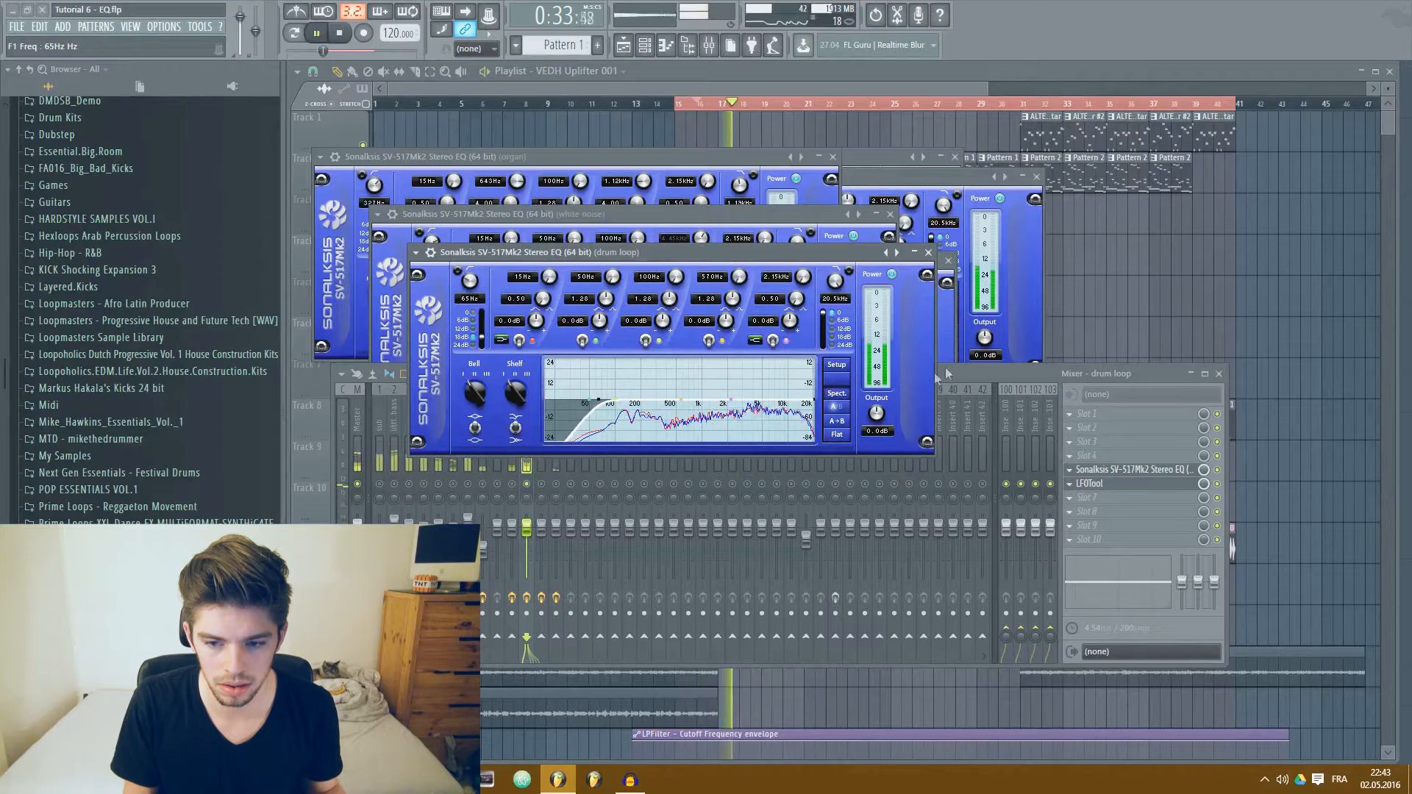
{"action": "left_click", "coordinate": [744, 386]}
{"action": "key", "text": "space"}
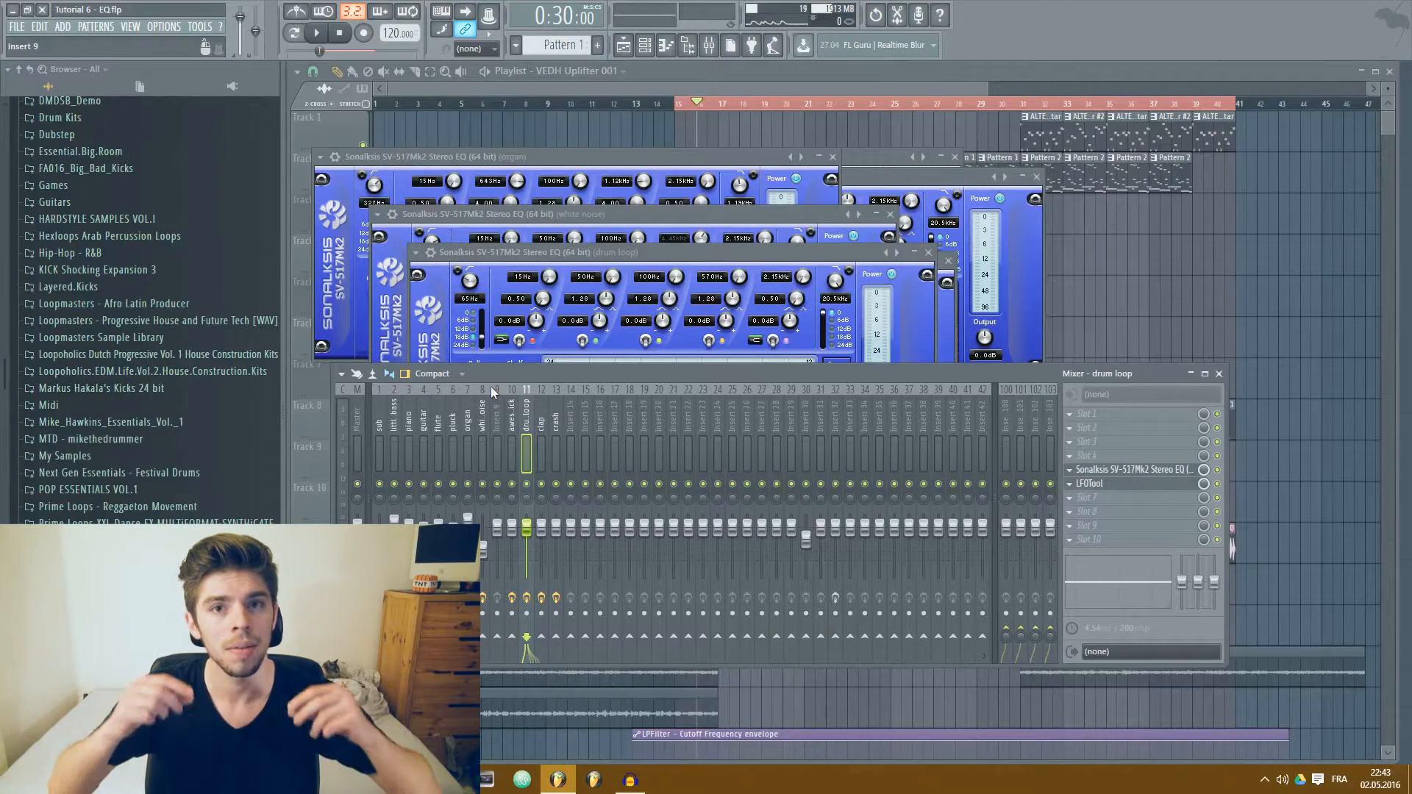
Solo the guitar briefly, compare it with the full mix during playback and open its EQ to review the curve
{"action": "right_click", "coordinate": [410, 486]}
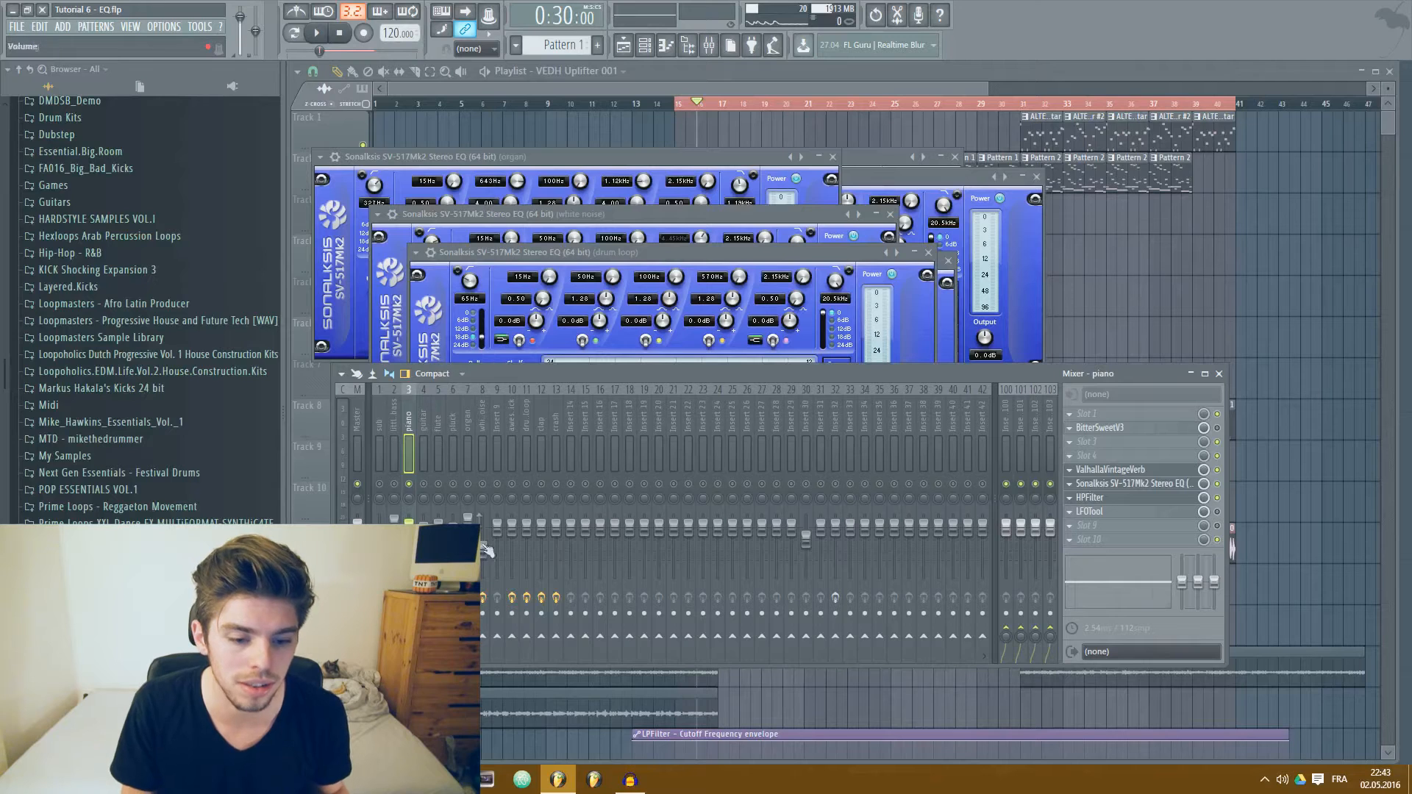
{"action": "right_click", "coordinate": [424, 484]}
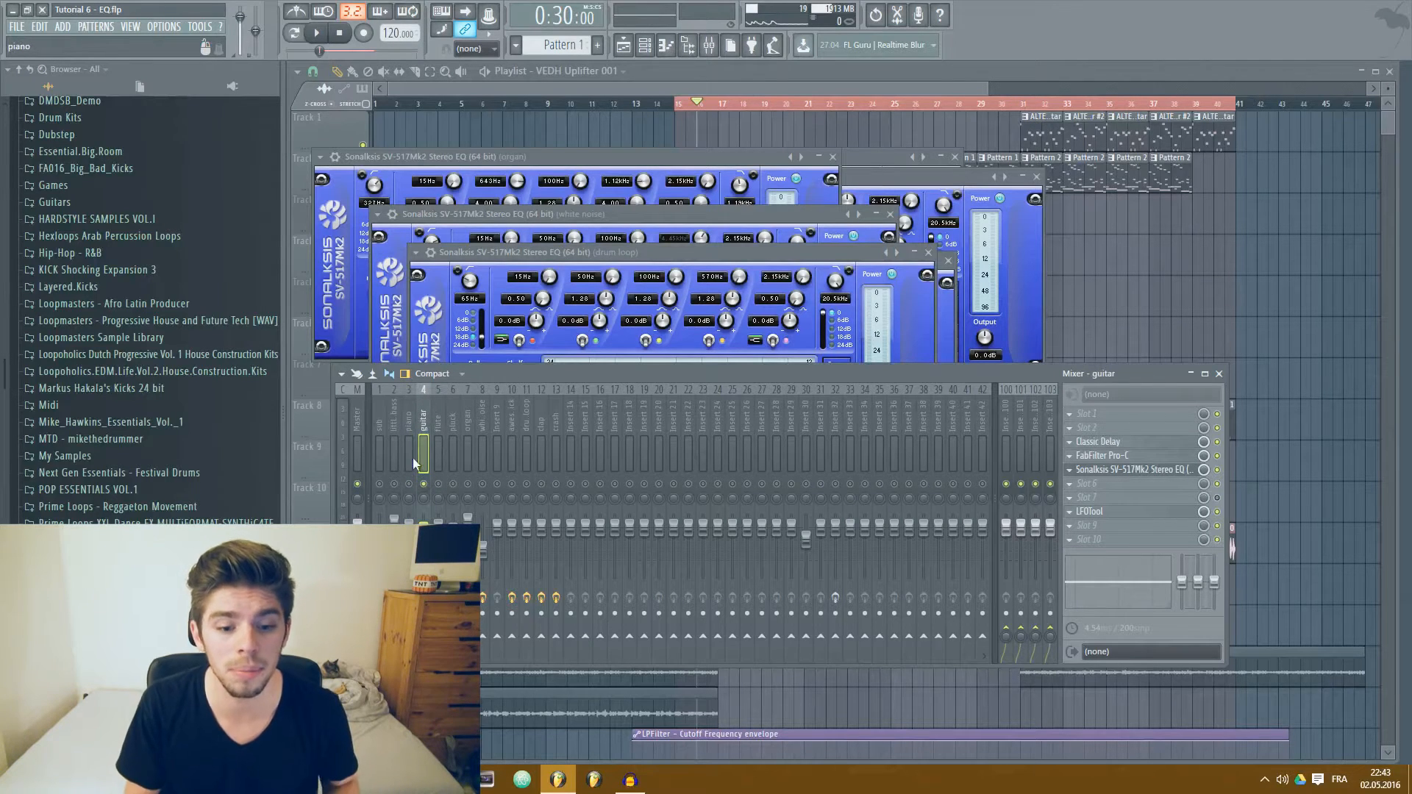
{"action": "key", "text": "space"}
{"action": "right_click", "coordinate": [425, 485]}
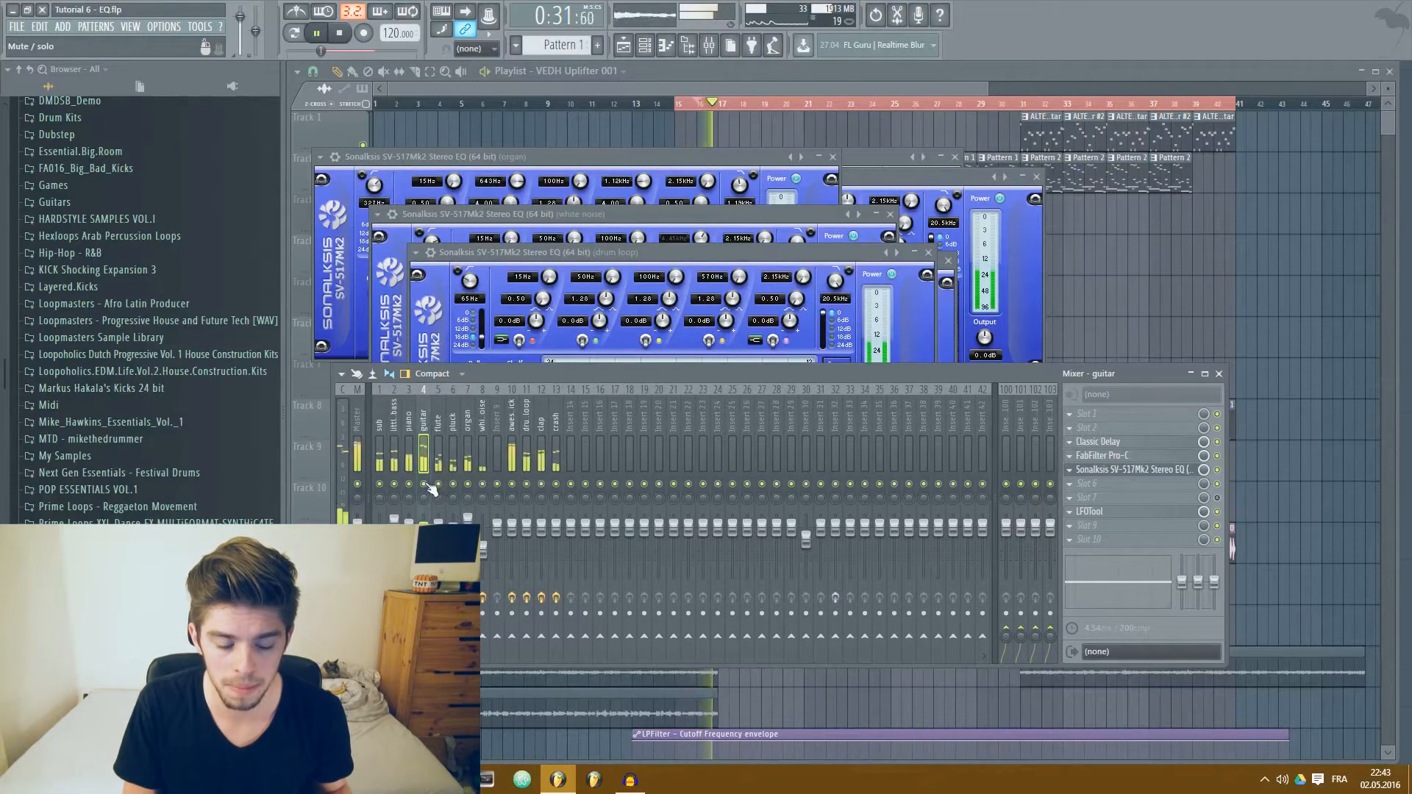
{"action": "left_click", "coordinate": [1129, 469]}
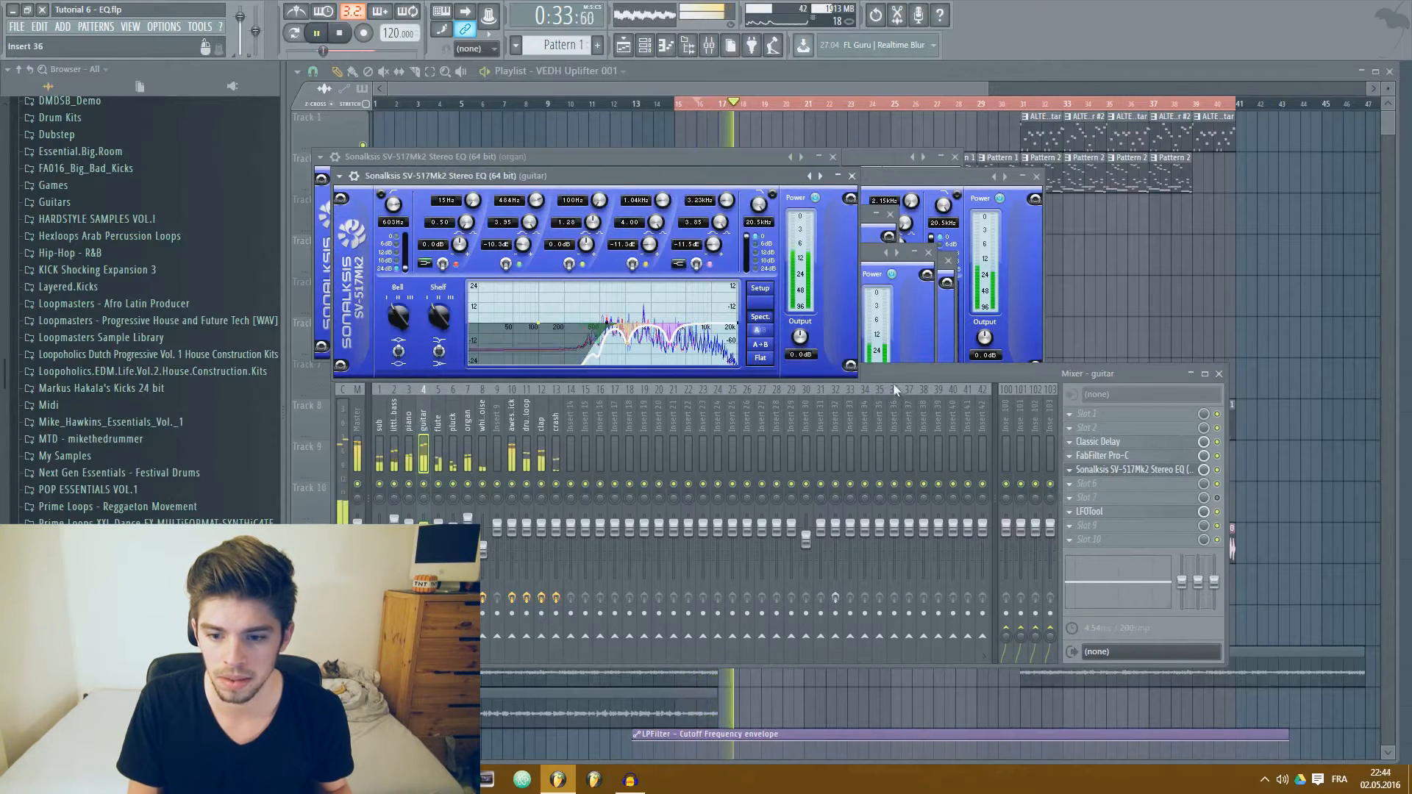
{"action": "key", "text": "space"}
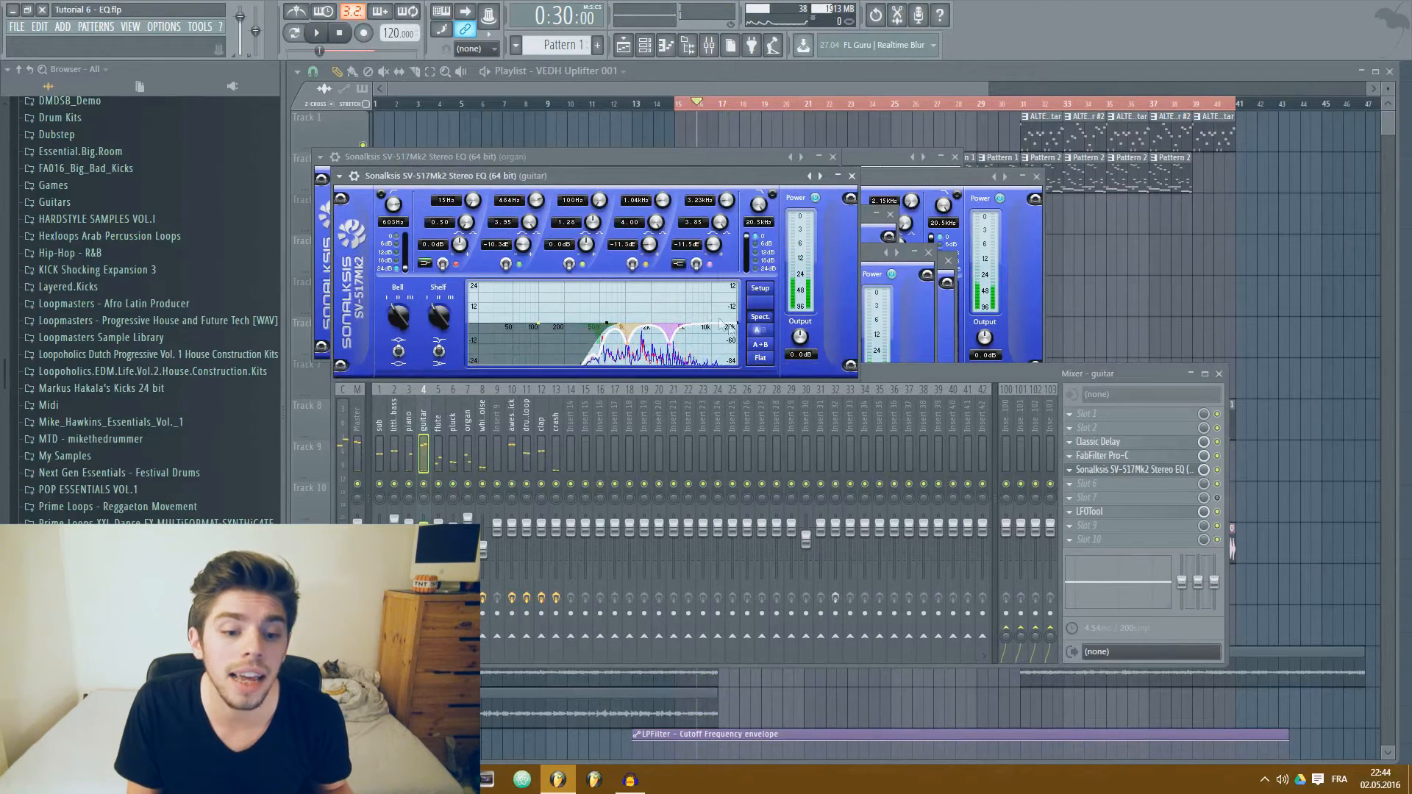
Try a high cut at 1.13 kHz on the guitar, compare it solo and in the mix, and reset it to 20.5 kHz
{"action": "key", "text": "space"}
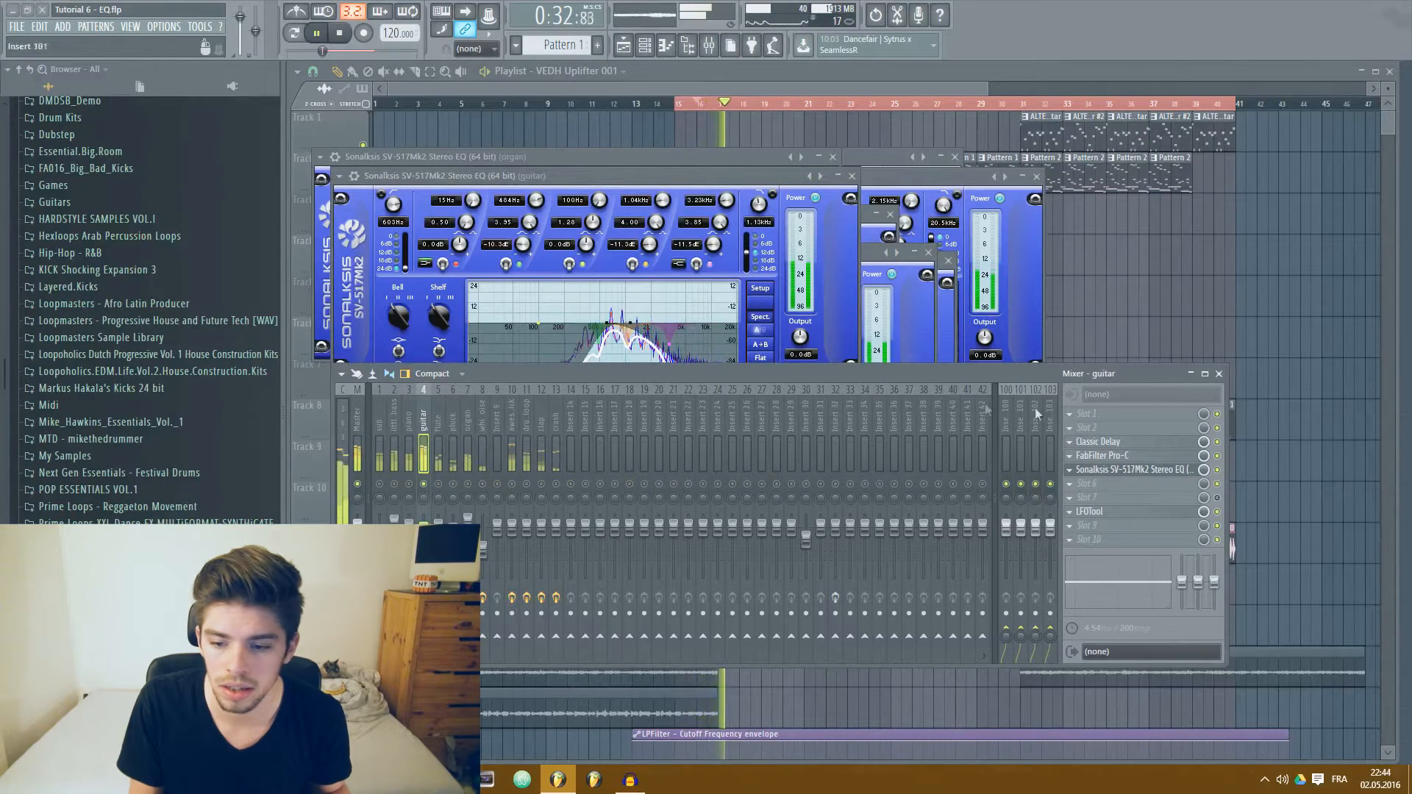
{"action": "right_click", "coordinate": [425, 484]}
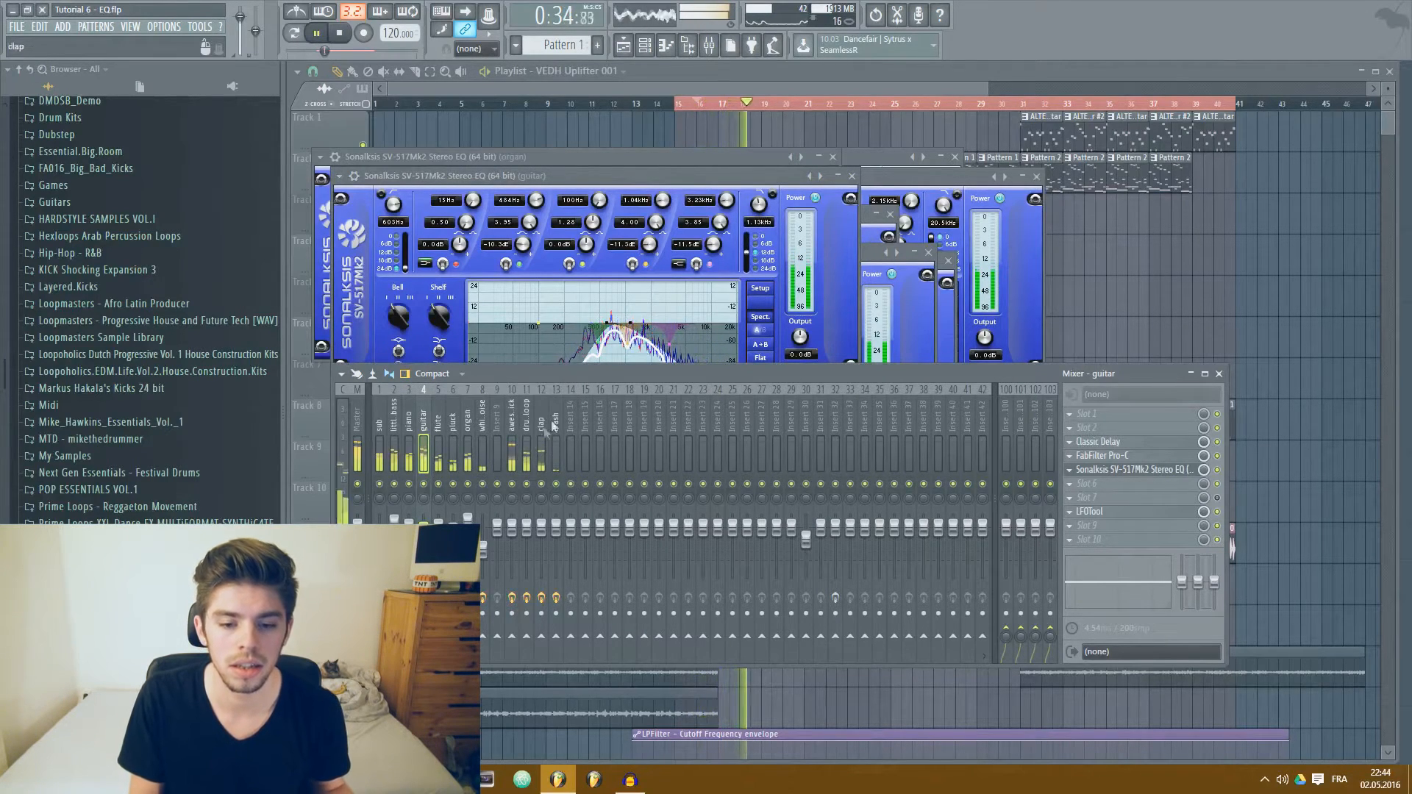
{"action": "key", "text": "space"}
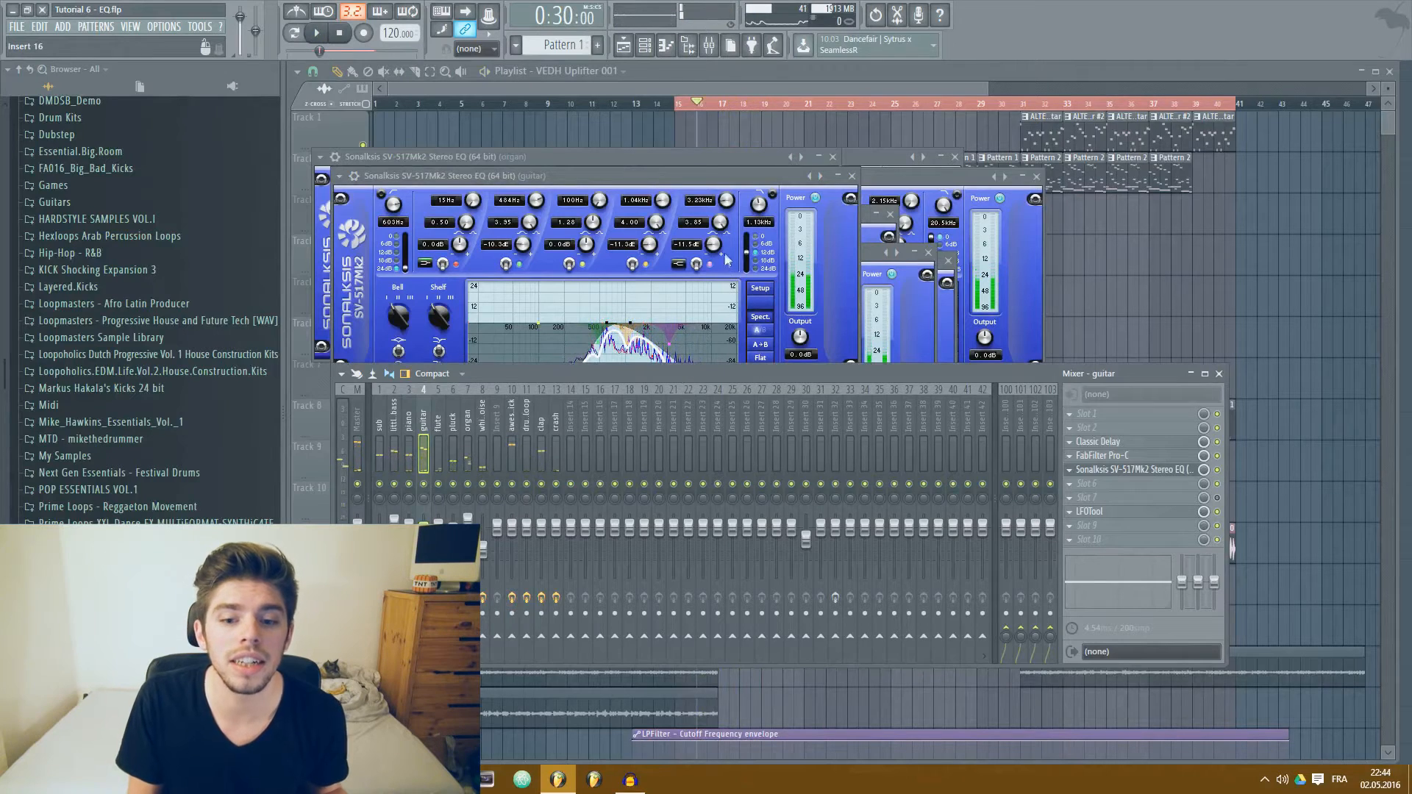
{"action": "left_click_drag", "start_coordinate": [758, 204], "coordinate": [758, 114]}
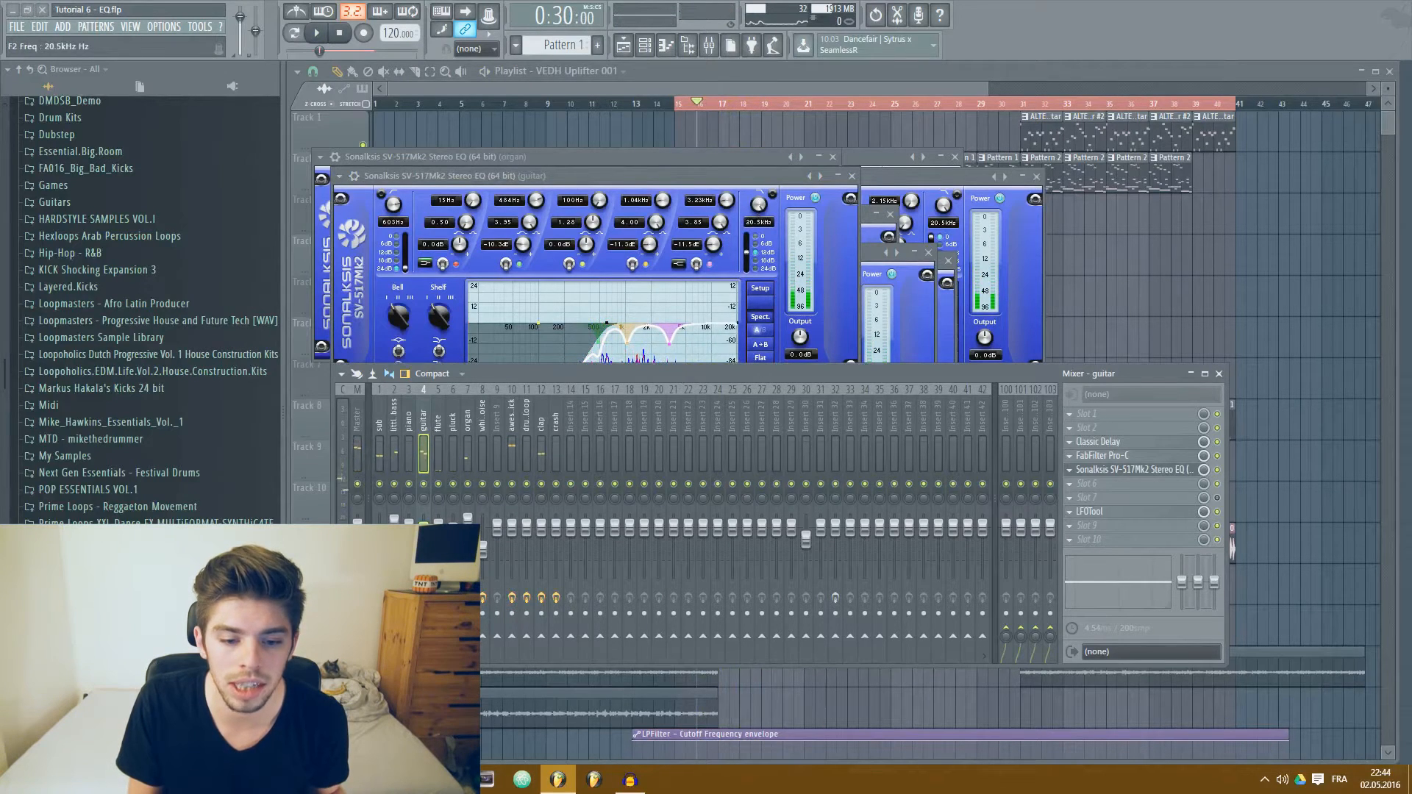
Select the sub channel in the mixer to show its effect chain
{"action": "left_click", "coordinate": [383, 427]}
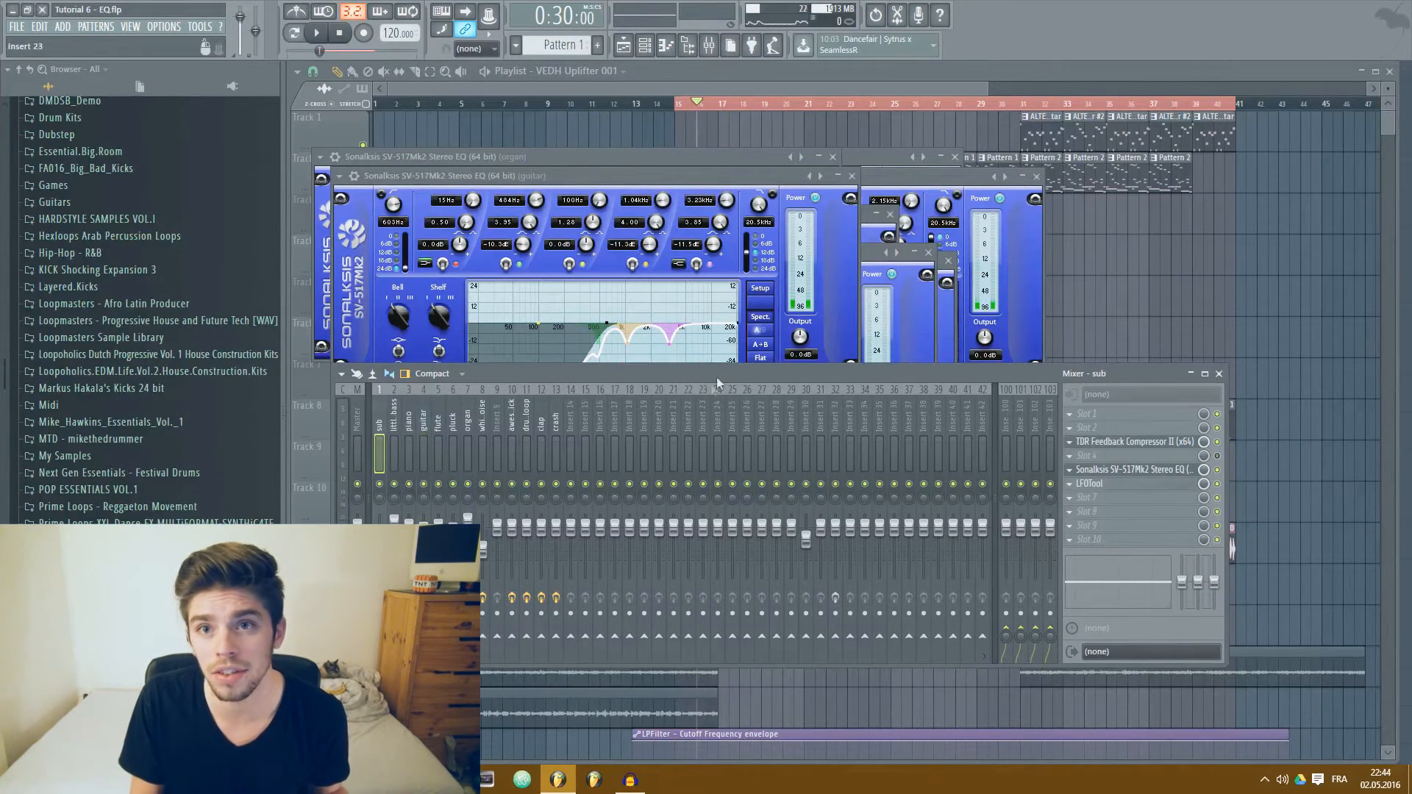